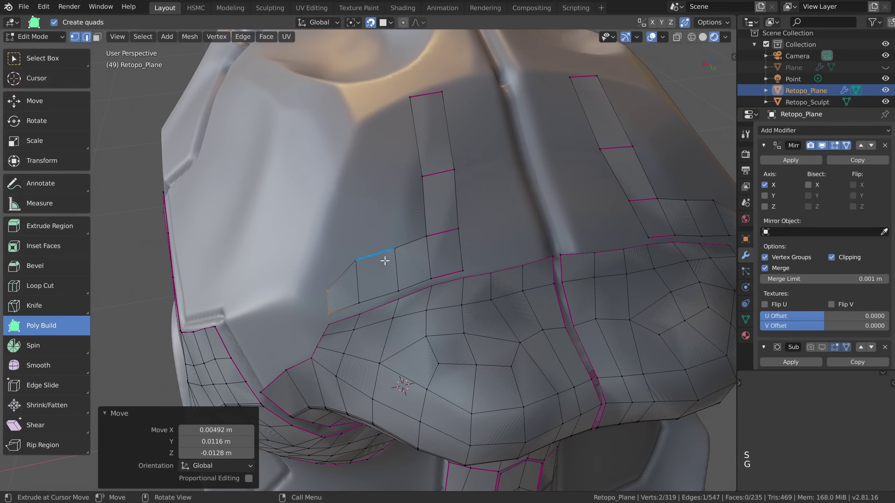
Add two quads with Poly Build alongside the vertical face strip on the helmet's forehead, extending them up to the strip's upper end
left_click_drag(409, 211, 384, 190, "ctrl")
left_click(406, 164, "ctrl")
key("ctrl+z")
left_click(369, 119, "ctrl")
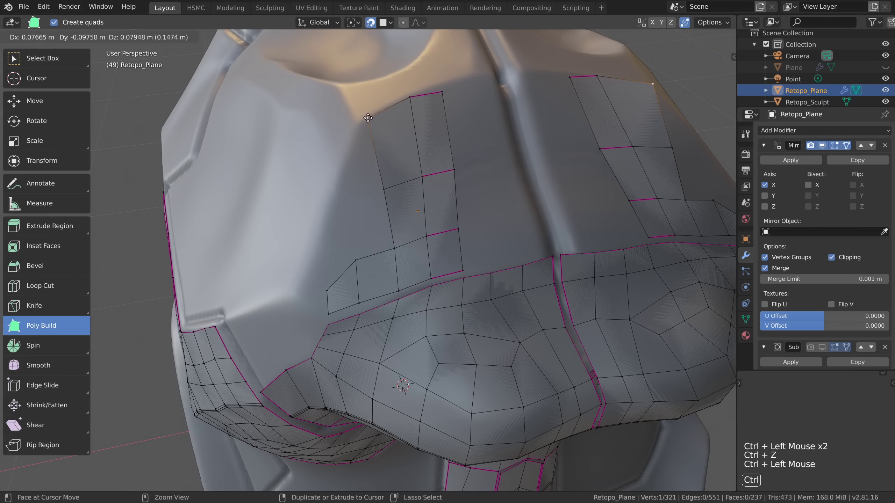
left_click(379, 177)
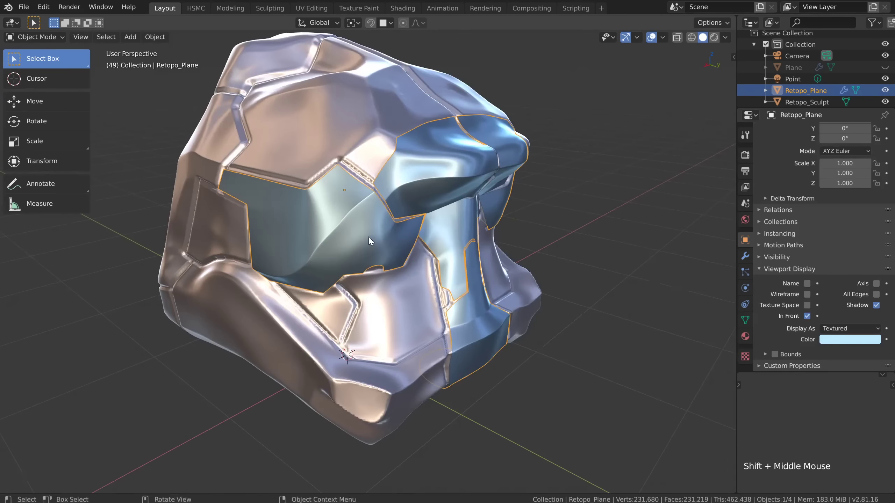
Examine the Retopo_Plane topology on the helmet in Edit Mode, selecting the whole mesh and deselecting it again
mouse_move(368, 236)
middle_mouse_down()
mouse_move(352, 229)
mouse_move(378, 248)
mouse_move(397, 246)
mouse_move(379, 238)
middle_mouse_up()
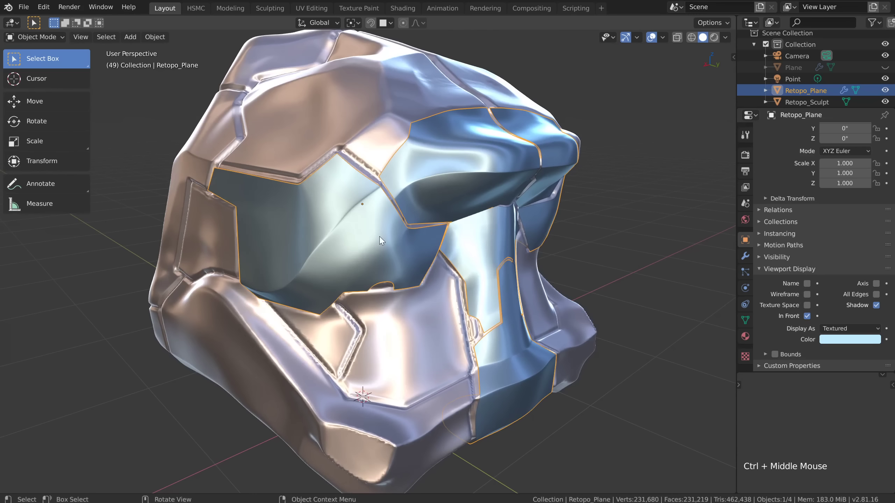
key("Tab")
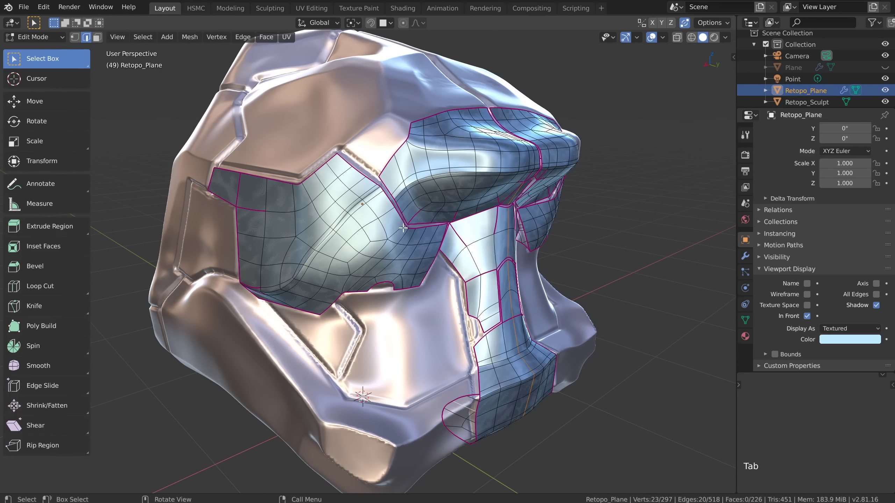
middle_click_drag(382, 241, 388, 241)
key("a")
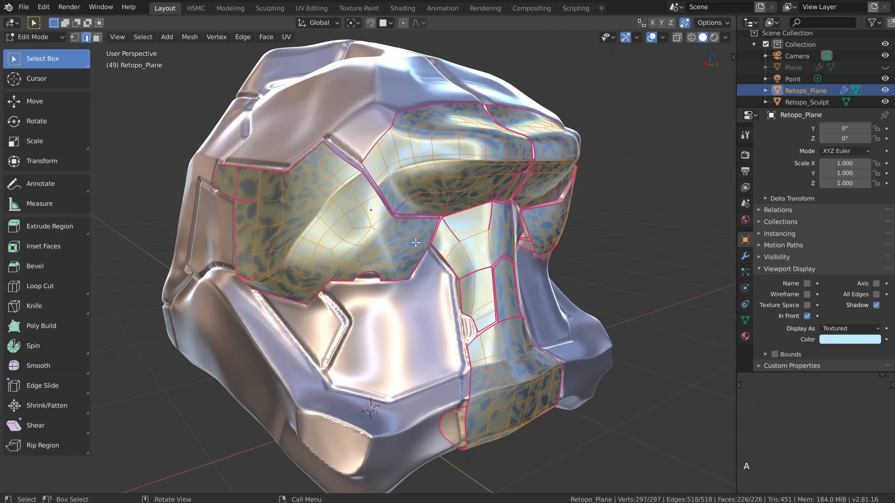
key("alt+a")
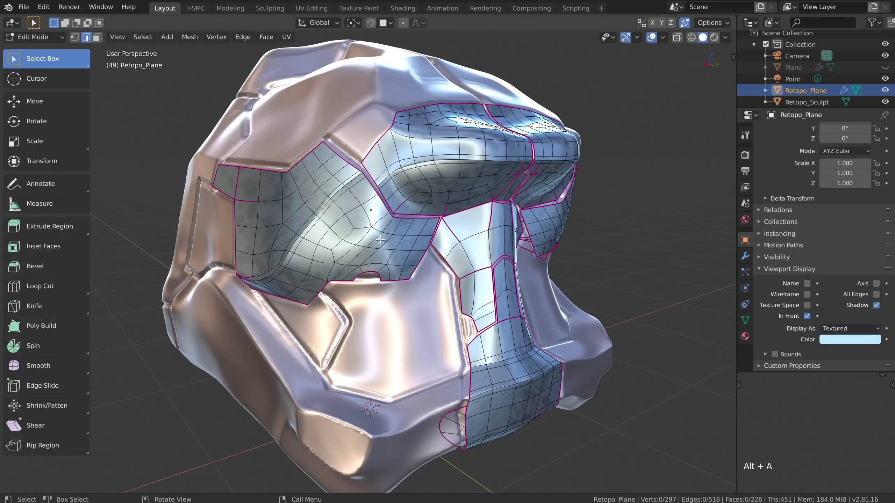
Switch the viewport shading to Wireframe and examine the retopology mesh over the dense sculpt
key("z")
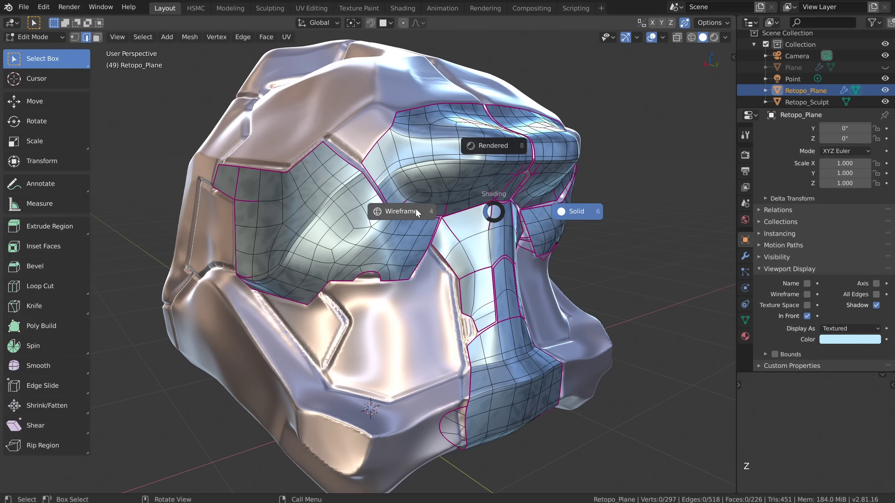
left_click(403, 211)
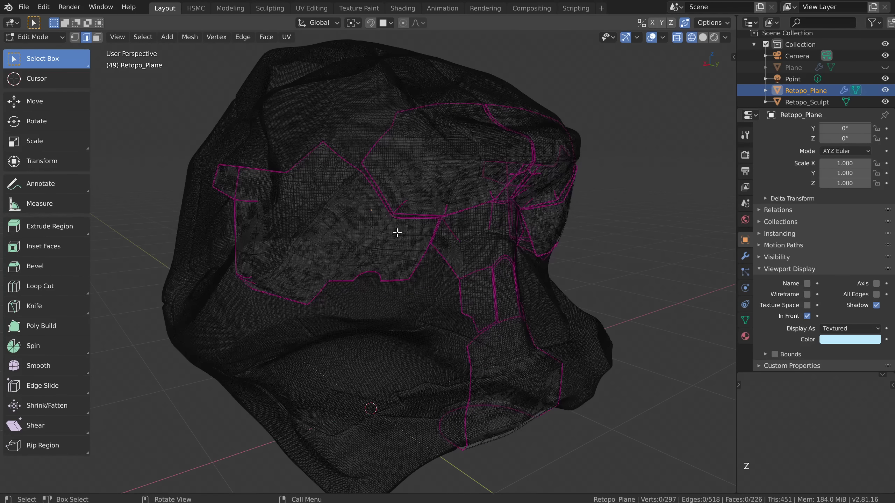
middle_click_drag(459, 168, 513, 239)
scroll(513, 239, "down", 1)
left_click_drag(505, 147, 676, 398)
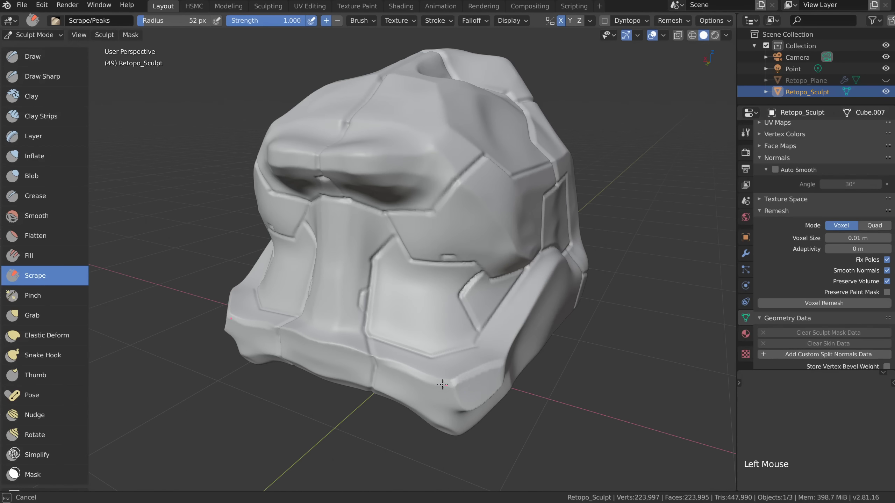
Try a Scrape stroke along the chin edge, undo it, and try a Draw Sharp stroke with the Line method across the cheek panel
left_click_drag(387, 362, 488, 374)
key("ctrl+z")
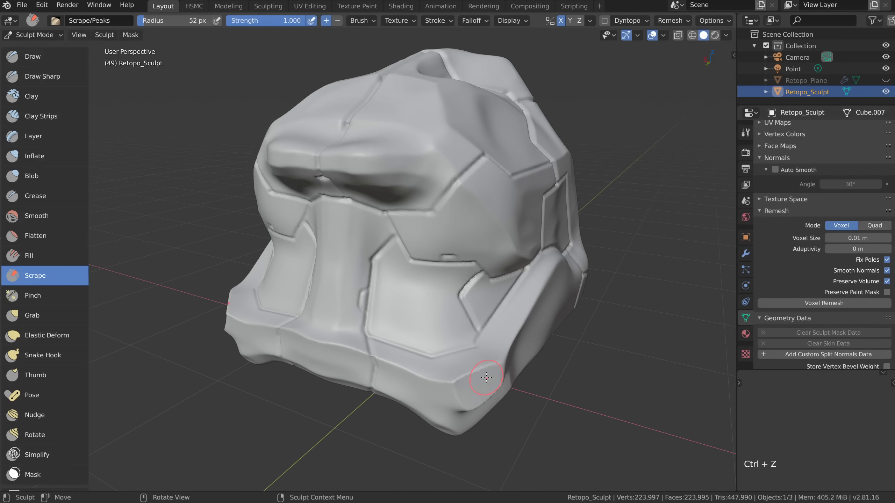
left_click(27, 79)
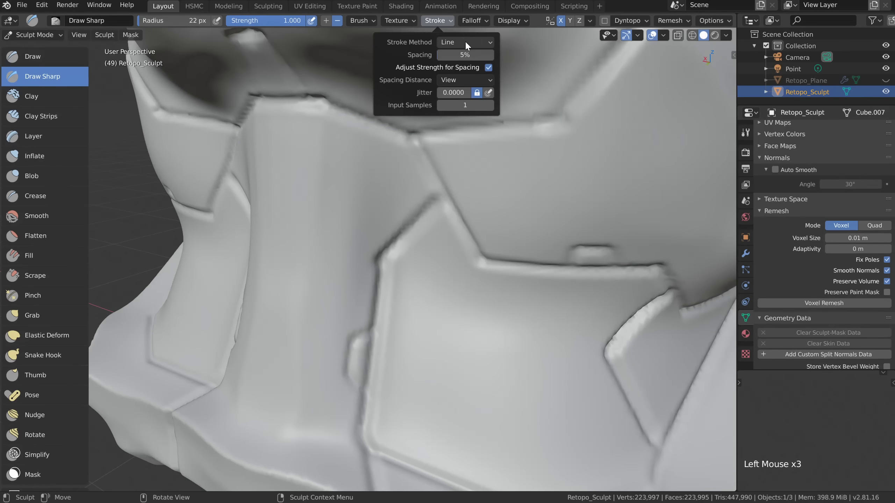
left_click(465, 42)
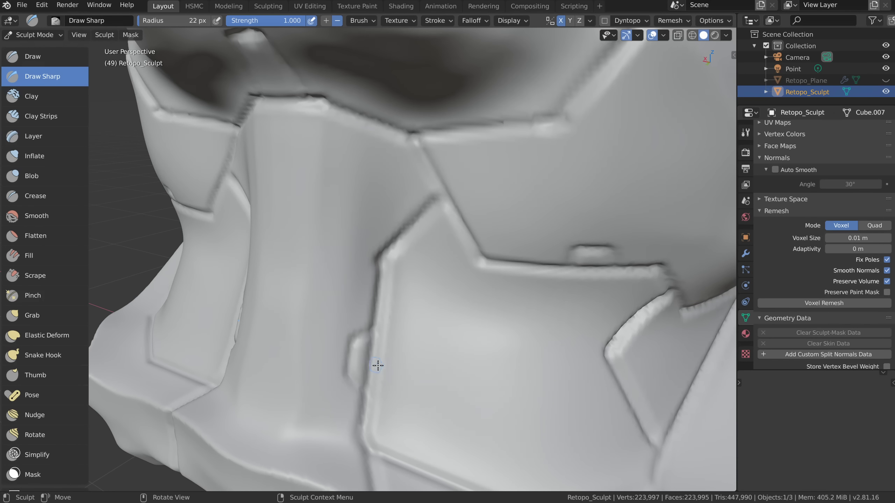
middle_click_drag(383, 363, 409, 323, "shift")
left_click_drag(377, 285, 635, 319)
middle_click_drag(382, 208, 399, 208)
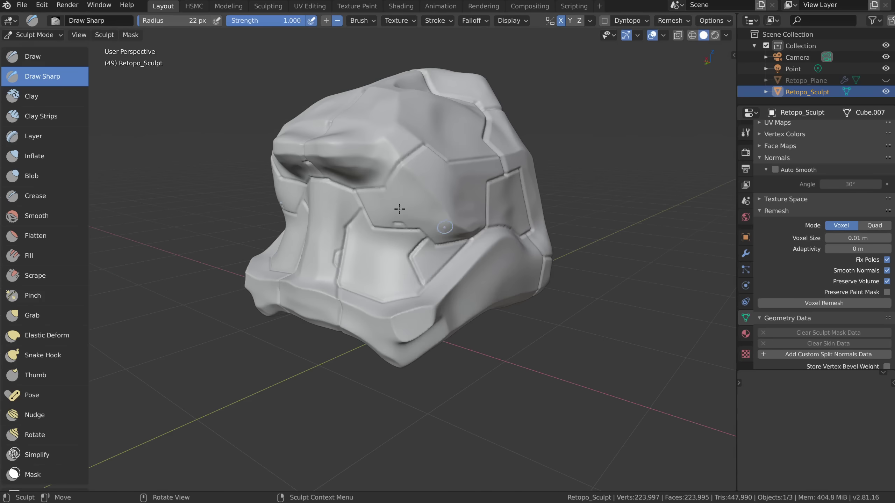
middle_click_drag(390, 266, 425, 274, "shift")
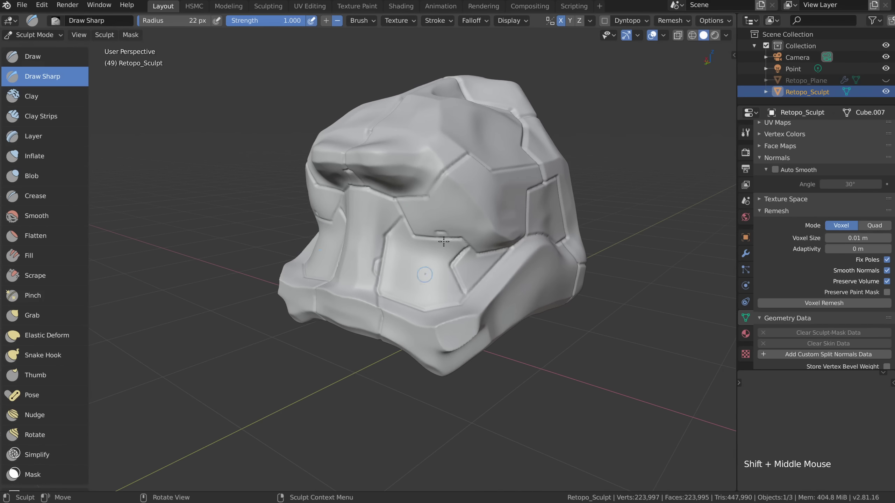
Return Retopo_Sculpt to Object Mode and turn on the Wireframe overlay to examine the sculpt's dense topology
left_click(48, 34)
left_click(39, 35)
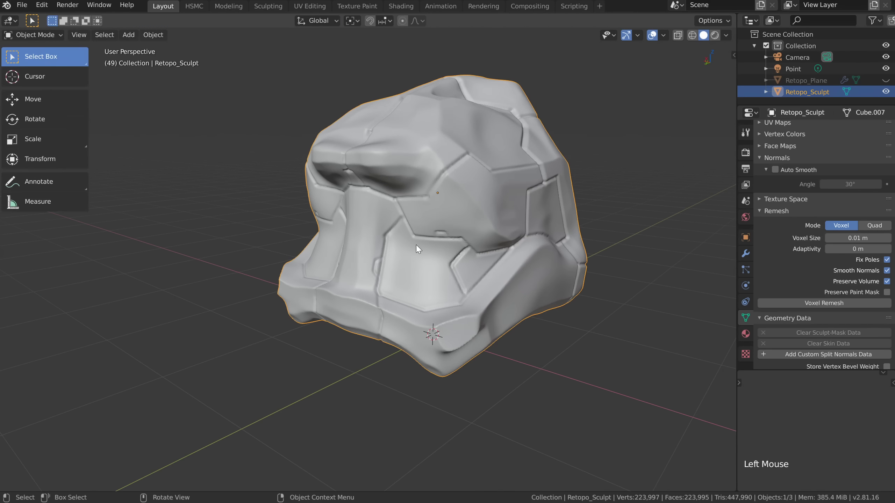
left_click(661, 36)
left_click(598, 227)
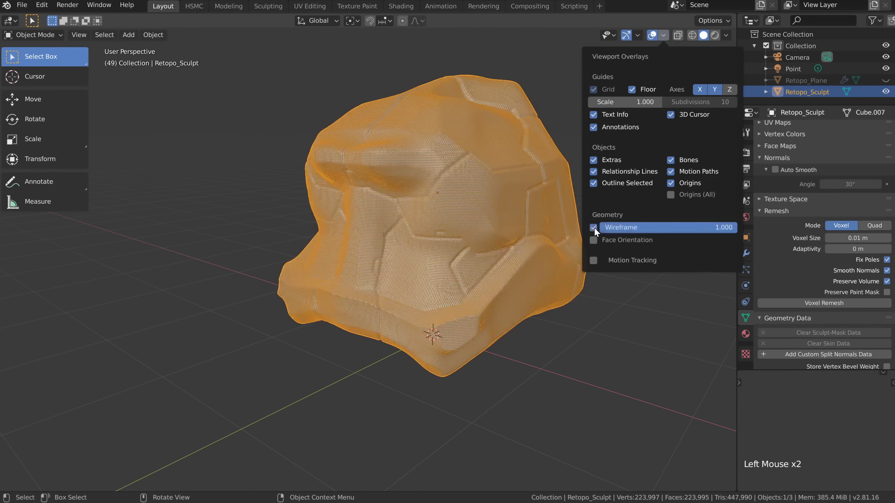
mouse_move(384, 335)
middle_mouse_down()
mouse_move(433, 355)
mouse_move(436, 316)
mouse_move(451, 292)
mouse_move(413, 339)
mouse_move(445, 324)
mouse_move(436, 338)
mouse_move(446, 311)
mouse_move(447, 339)
mouse_move(399, 247)
middle_mouse_up()
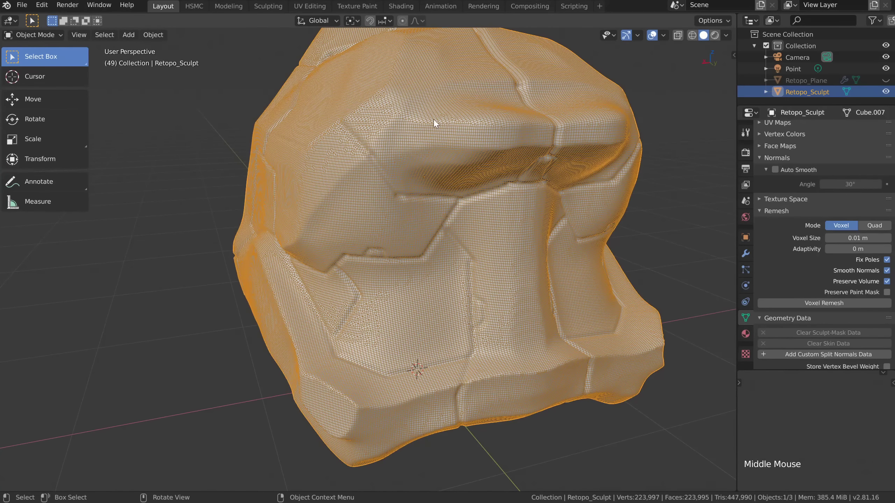
mouse_move(433, 119)
middle_mouse_down()
mouse_move(436, 215)
mouse_move(458, 226)
middle_mouse_up()
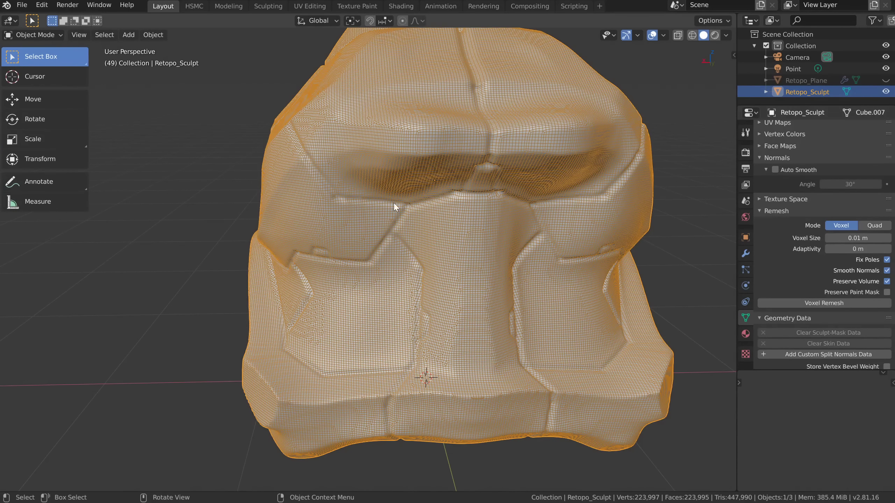
mouse_move(417, 266)
middle_mouse_down()
mouse_move(398, 266)
mouse_move(504, 239)
middle_mouse_up()
scroll(530, 233, "down", 2)
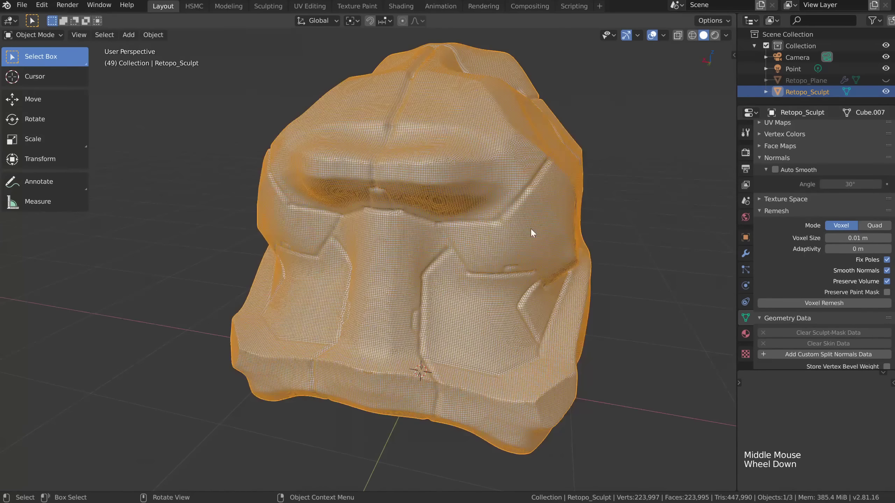
Turn off the Wireframe overlay, show its shortcut options and toggle the overlay on the sculpt
left_click(662, 35)
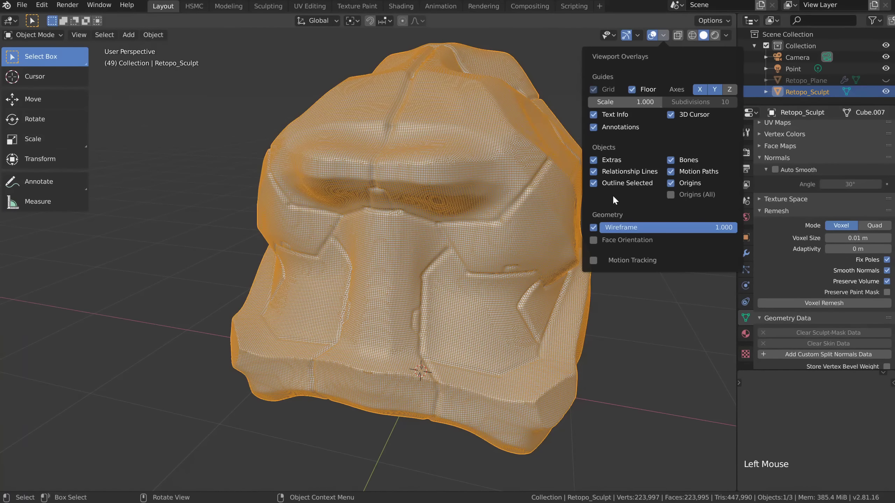
left_click(598, 223)
right_click(593, 227)
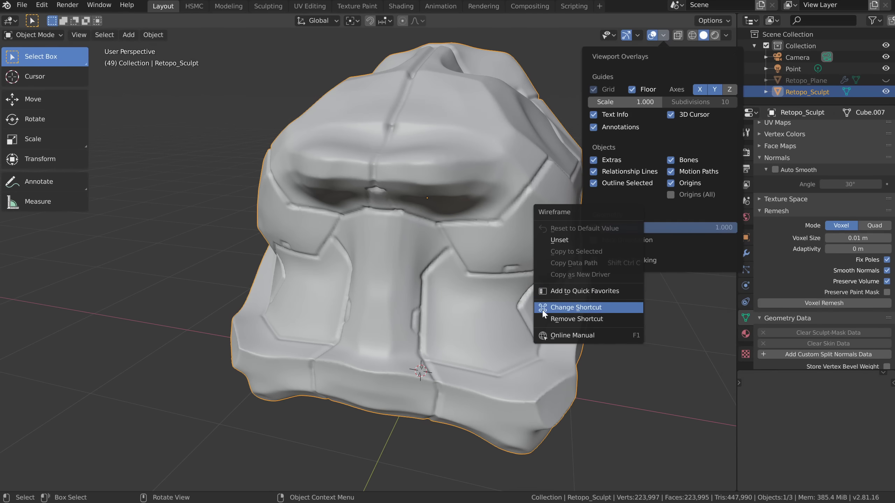
key("semicolon")
key("semicolon")
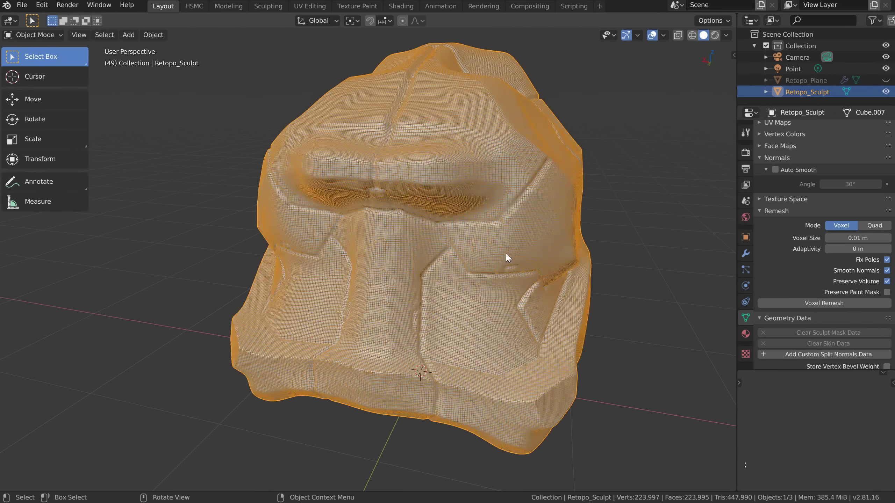
Examine the helmet sculpt's brow, cheek panels and chin from several angles
middle_click_drag(450, 226, 430, 225)
middle_click_drag(430, 226, 416, 222)
middle_click_drag(416, 222, 404, 230, "shift")
middle_click_drag(440, 289, 421, 77, "shift")
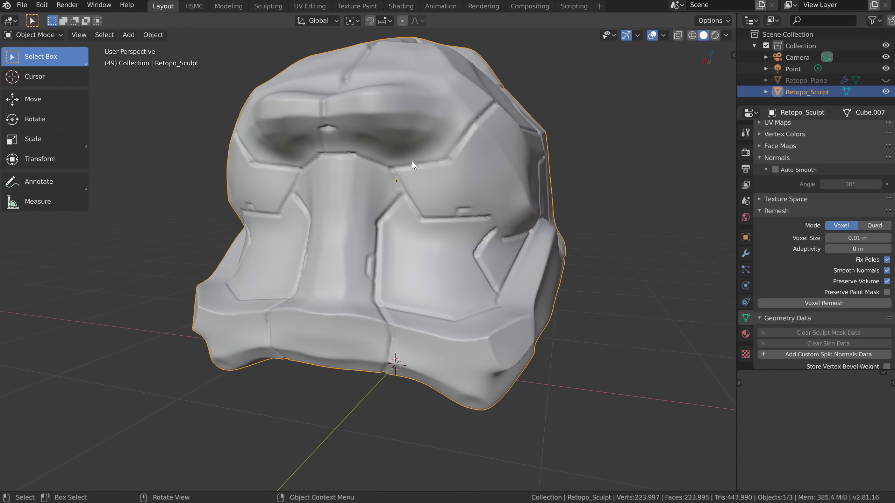
middle_click_drag(426, 216, 464, 200, "ctrl")
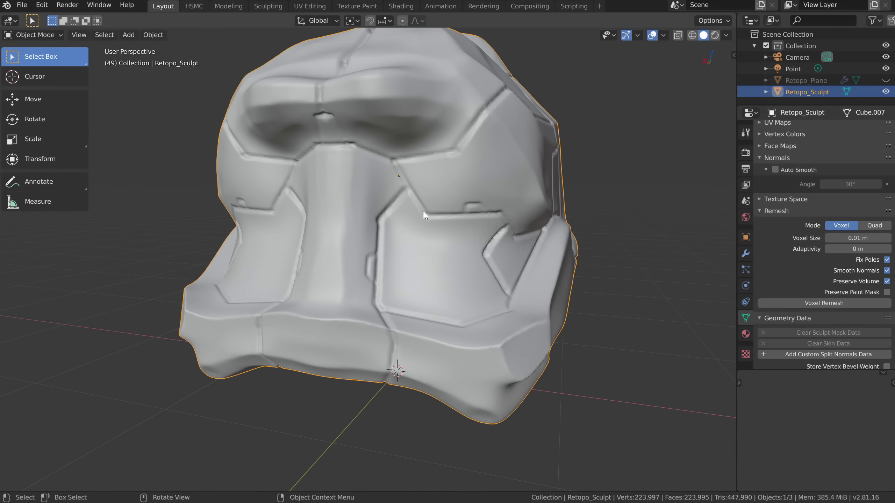
middle_click_drag(408, 220, 424, 230)
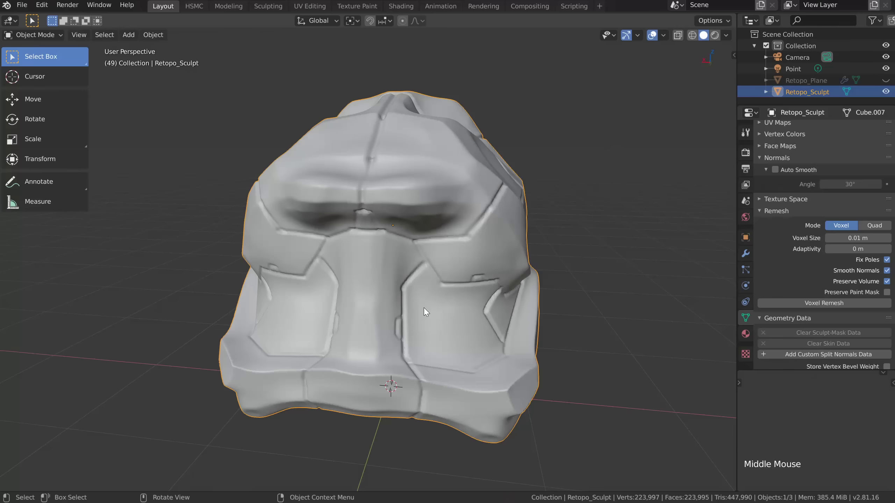
scroll(422, 309, "down", 1)
mouse_move(421, 310)
middle_mouse_down("shift")
mouse_move(383, 282)
mouse_move(411, 299)
middle_mouse_up("shift")
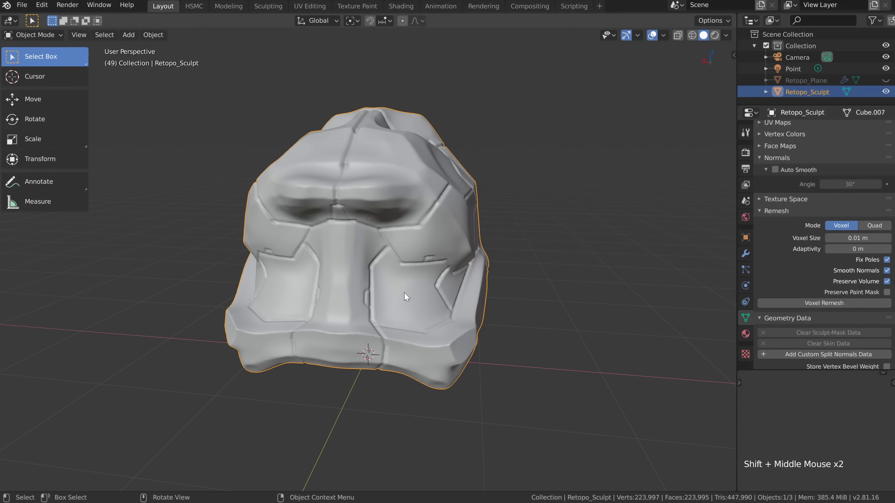
Add a 2 m plane mesh at the world origin under the helmet
key("shift+a")
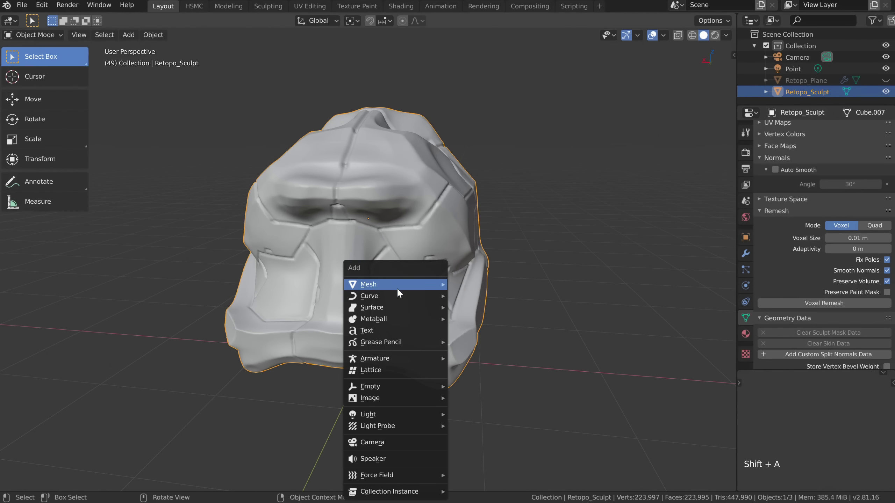
mouse_move(397, 288)
left_click(472, 289)
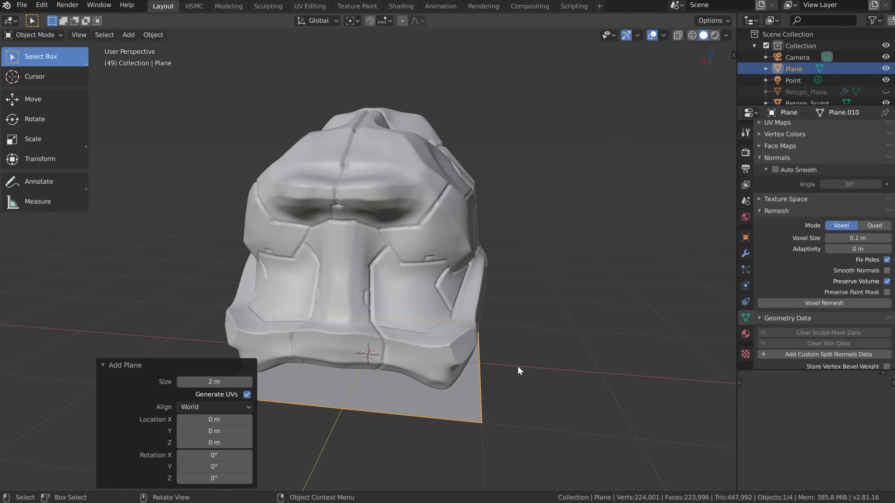
middle_click_drag(441, 309, 458, 302, "shift")
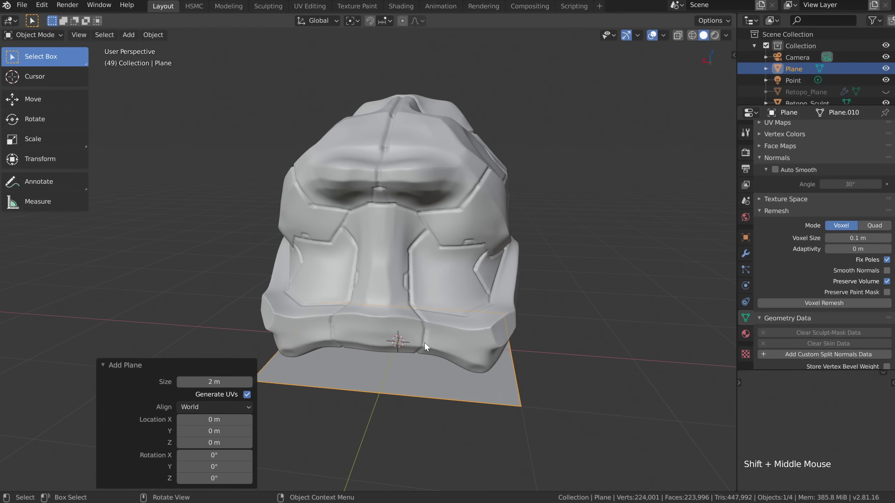
middle_click_drag(397, 353, 442, 379)
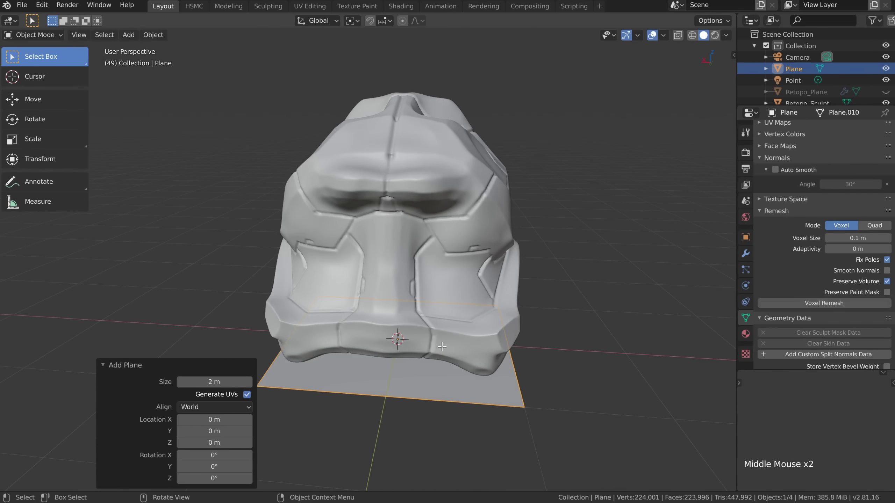
Enter Edit Mode on the plane, raise it to the height of the helmet's forehead and scale it
key("Tab")
key("g")
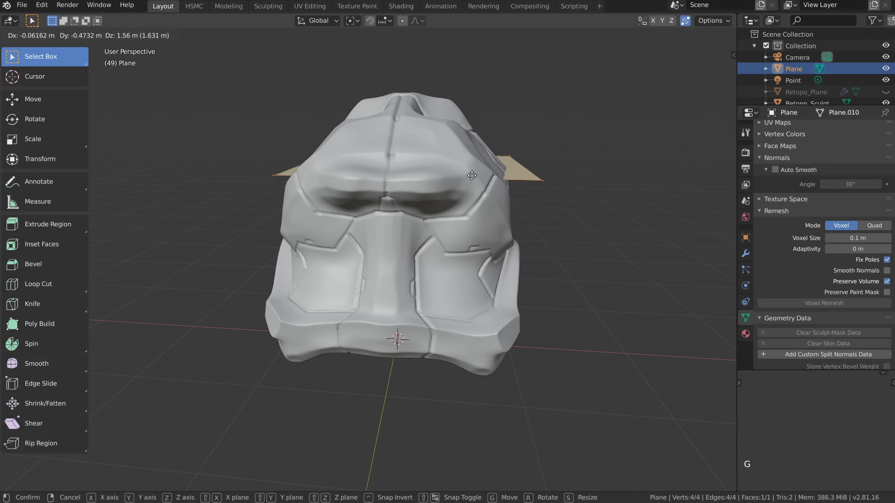
left_click(454, 162)
middle_click_drag(437, 183, 489, 299)
key("s")
left_click(475, 183)
Rotate the plane freely, reposition it and scale it down by a factor of about 0.574
key("r")
key("r")
left_click(480, 145)
key("g")
left_click(416, 380)
key("s")
left_click(430, 333)
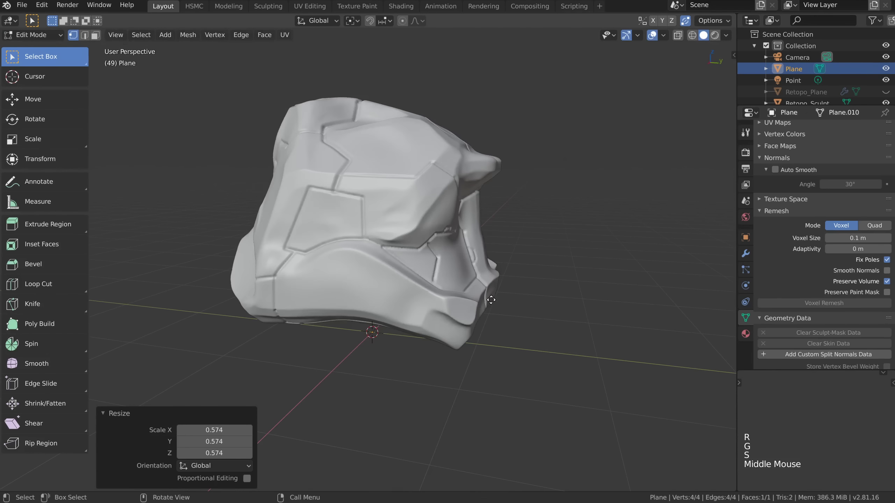
Place the plane in front of the helmet's brow and shrink it to a small square just beside the centre seam
key("g")
left_click(560, 212)
middle_click_drag(560, 211, 393, 318)
key("g")
left_click(476, 246)
scroll(476, 245, "up", 3)
key("s")
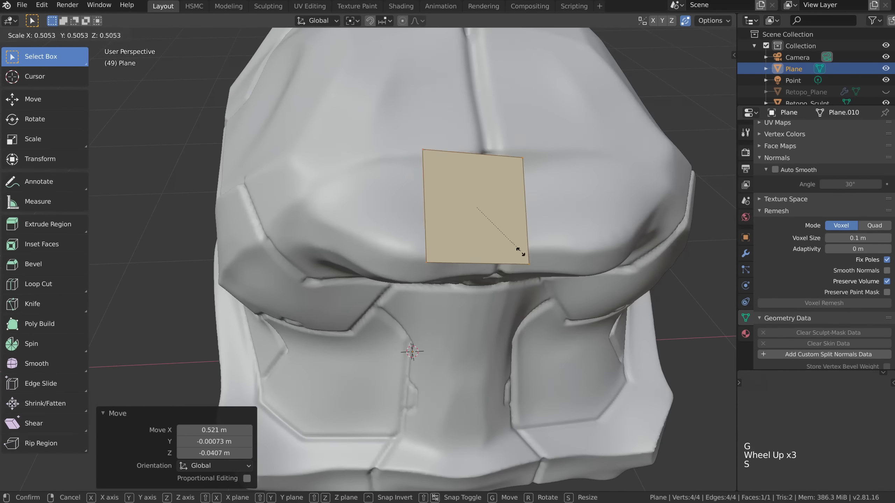
left_click(500, 234)
key("g")
left_click(455, 239)
middle_click_drag(455, 239, 389, 260)
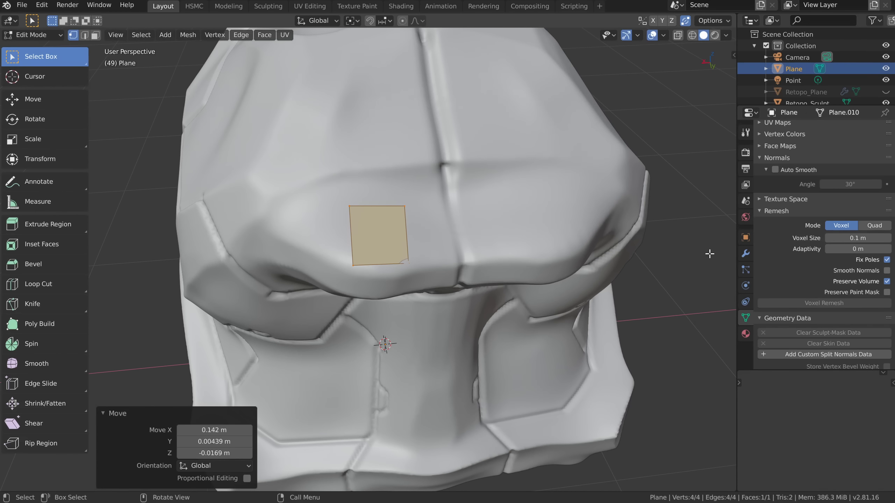
Add a Mirror modifier on the X axis to the plane and move the plane closer to the helmet's centre seam
left_click(745, 254)
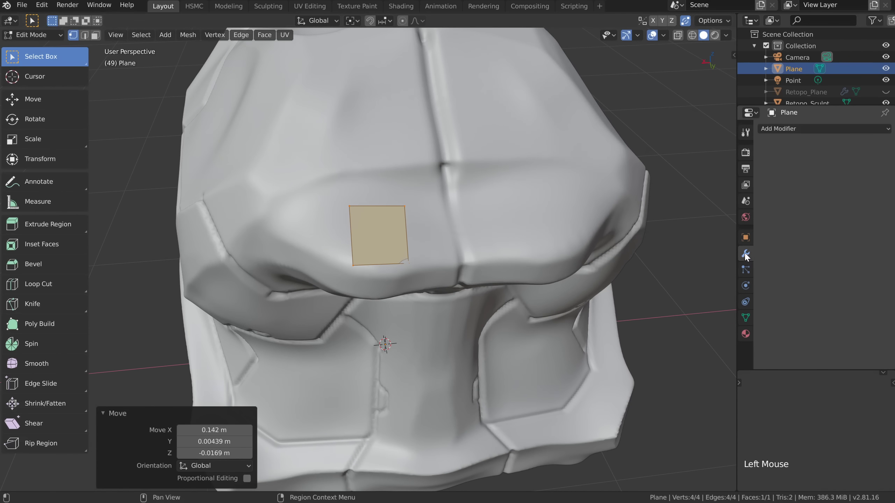
left_click(818, 129)
left_click(681, 226)
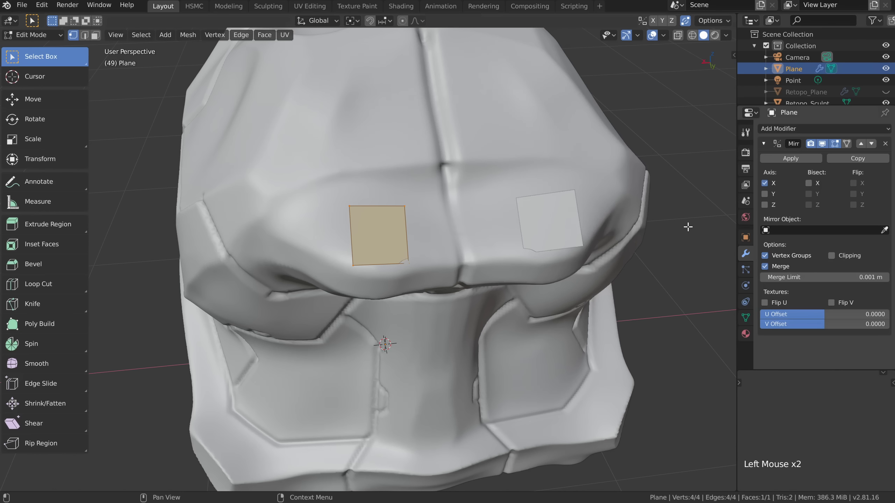
key("g")
left_click(422, 235)
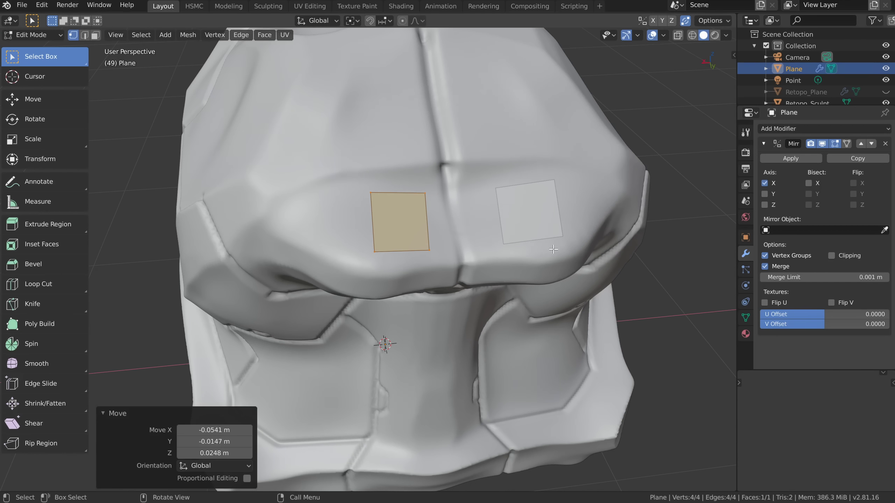
Move the plane right beside the centre seam on the brow and enable Clipping in its Mirror modifier
middle_click_drag(450, 278, 468, 246)
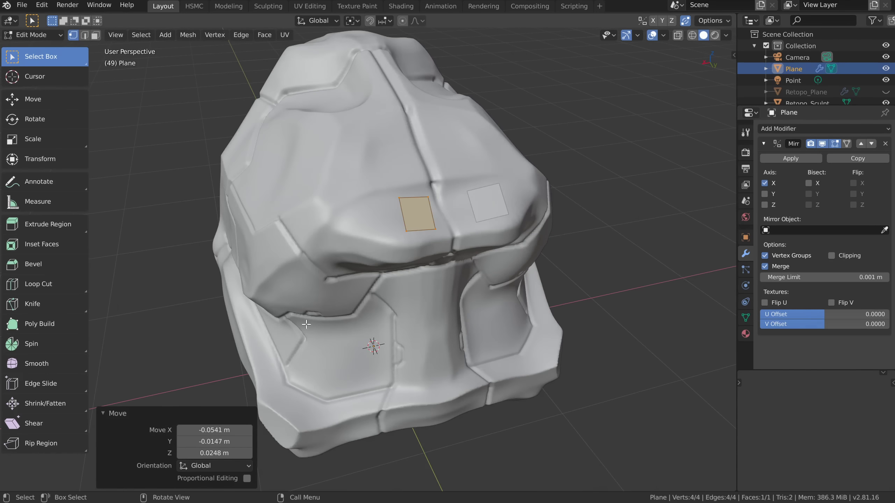
middle_click_drag(417, 312, 382, 279, "shift")
key("g")
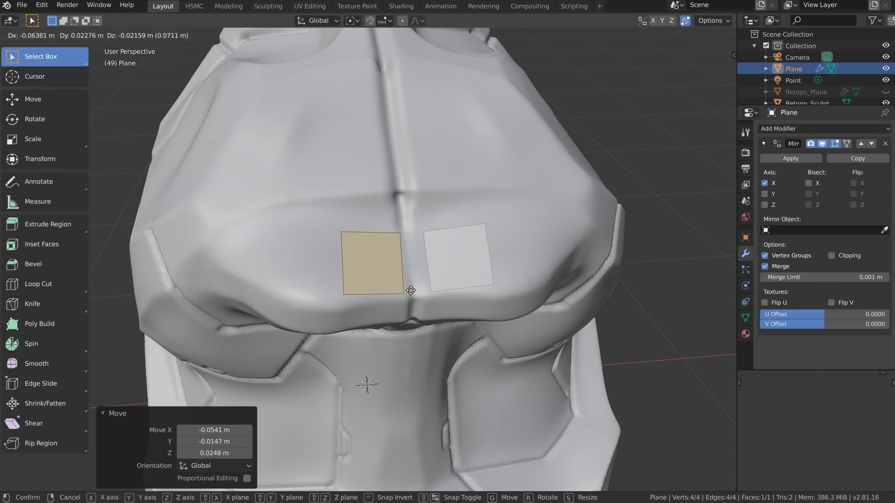
left_click(461, 280)
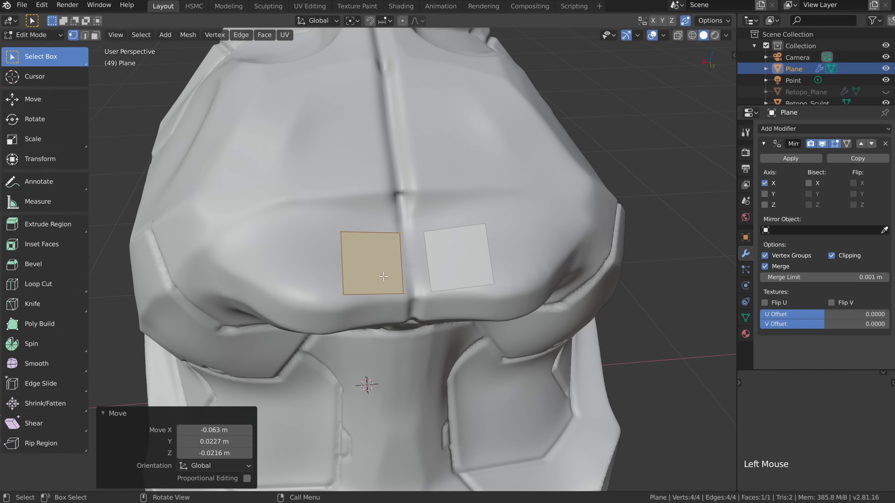
Try moving the plane across the mirror line to test the clipping, and undo the move
key("g")
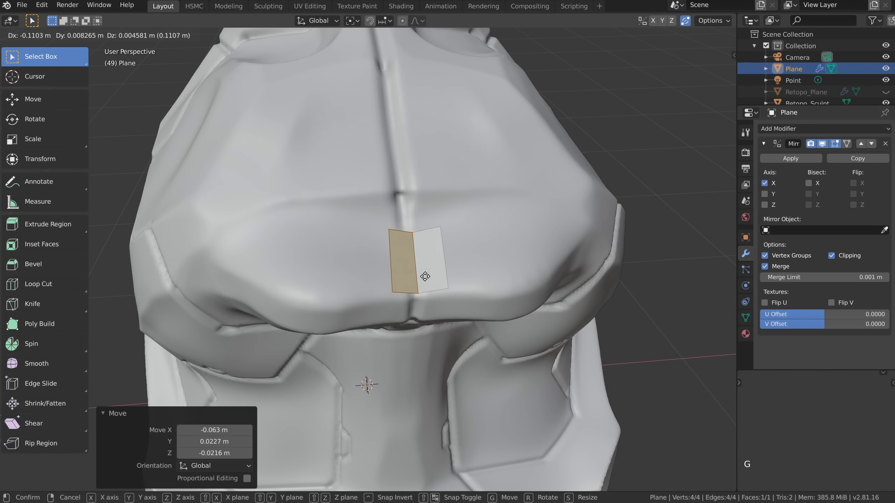
left_click(430, 279)
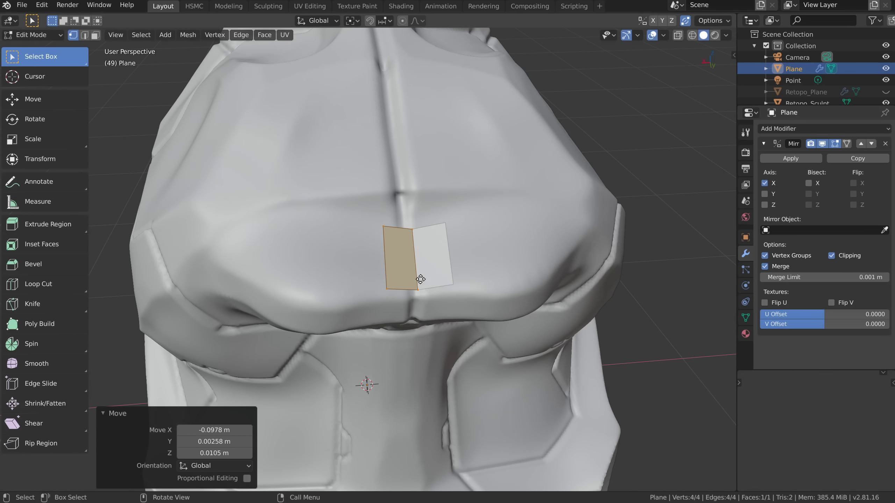
key("g")
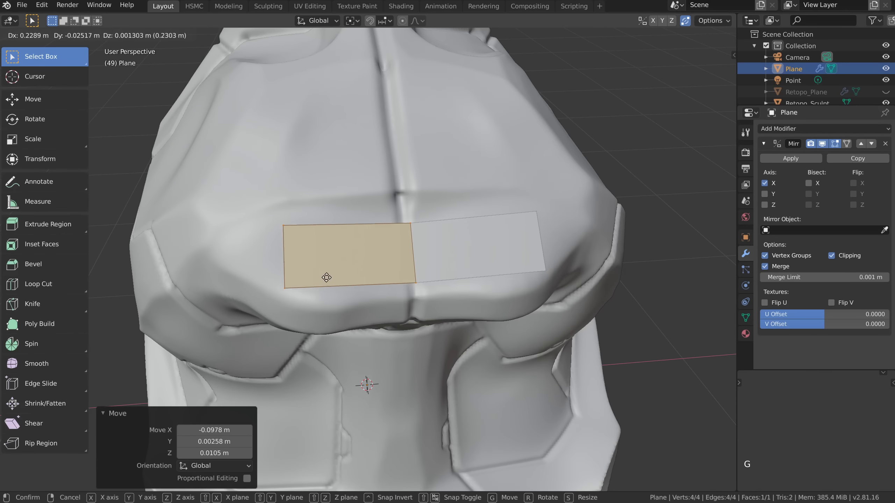
right_click(326, 278)
middle_click_drag(420, 298, 418, 271)
key("ctrl+z")
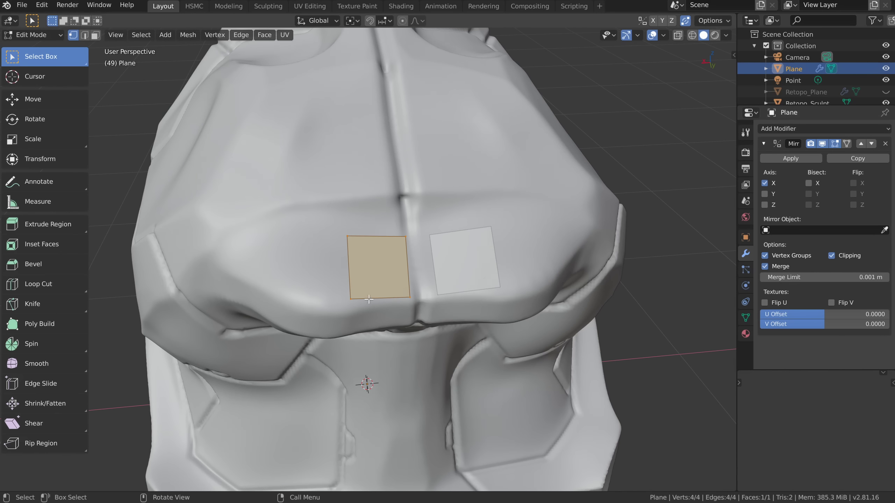
Set the snapping target to Face and try snapping the plane's upper outer corner vertex onto the helmet's surface
middle_click_drag(369, 298, 402, 311, "shift")
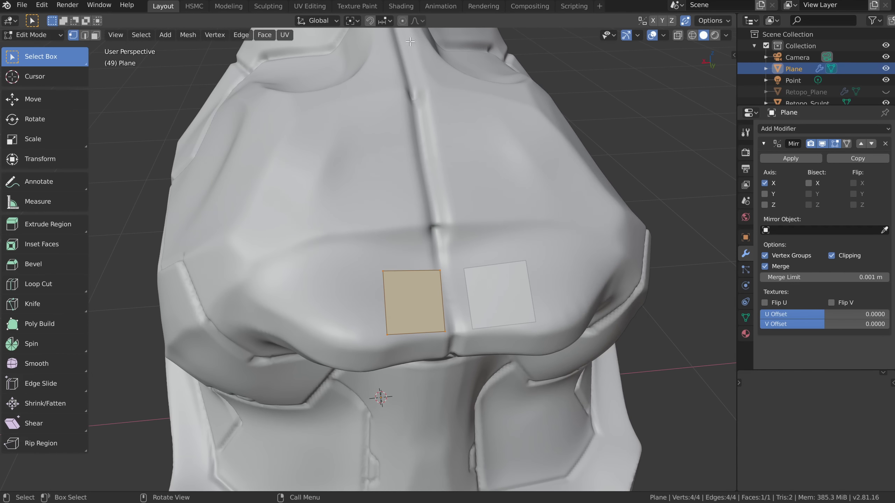
left_click(388, 20)
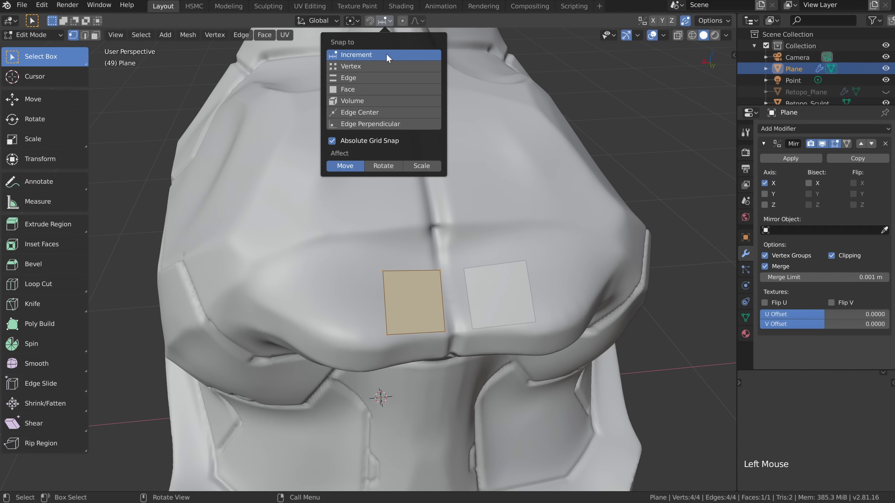
left_click(347, 89)
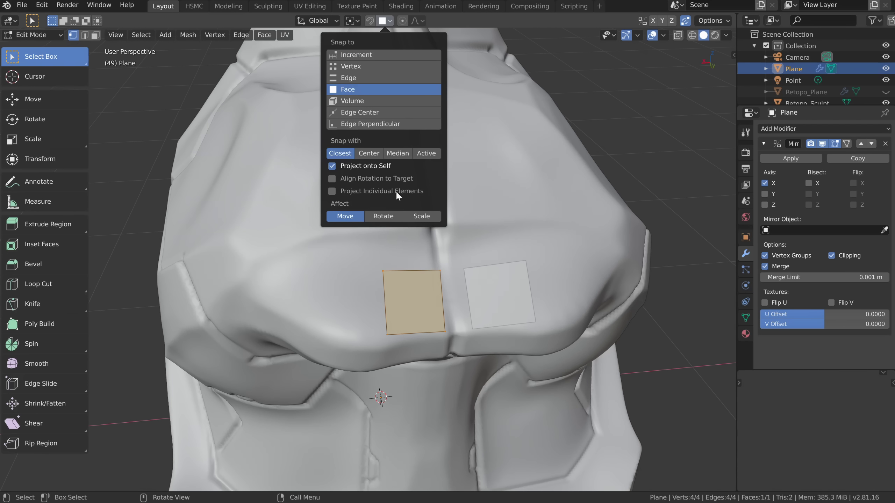
left_click(397, 292)
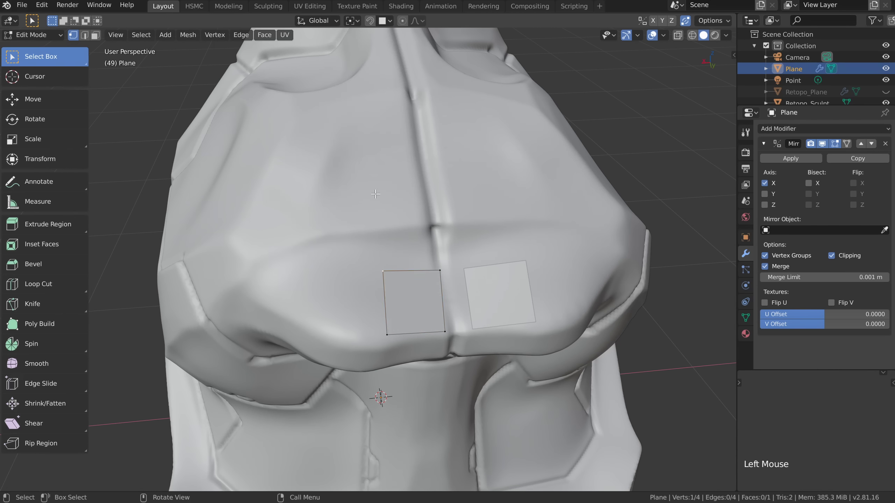
middle_click_drag(404, 286, 551, 202, "ctrl")
key("g")
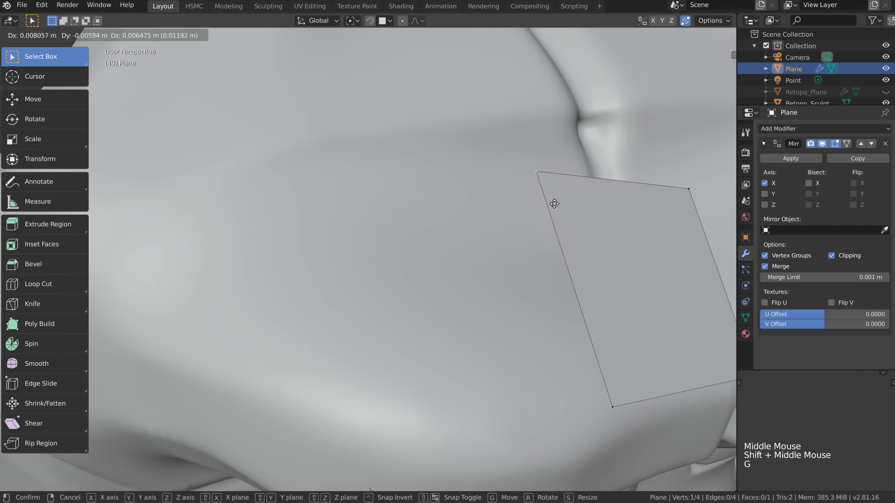
key("ctrl")
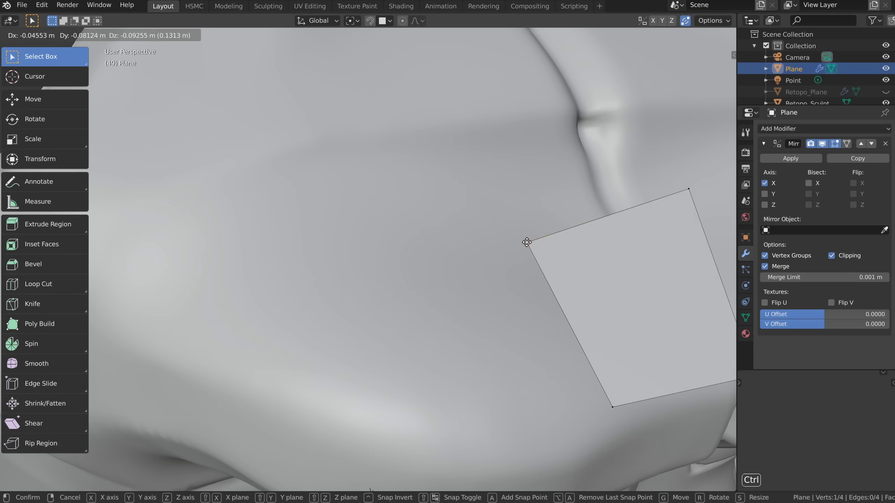
left_click(444, 242)
Select the whole plane, move it away from the seam with face snapping and check its fit on the brow from the side
scroll(516, 256, "down", 2)
middle_click_drag(516, 256, 427, 297)
key("a")
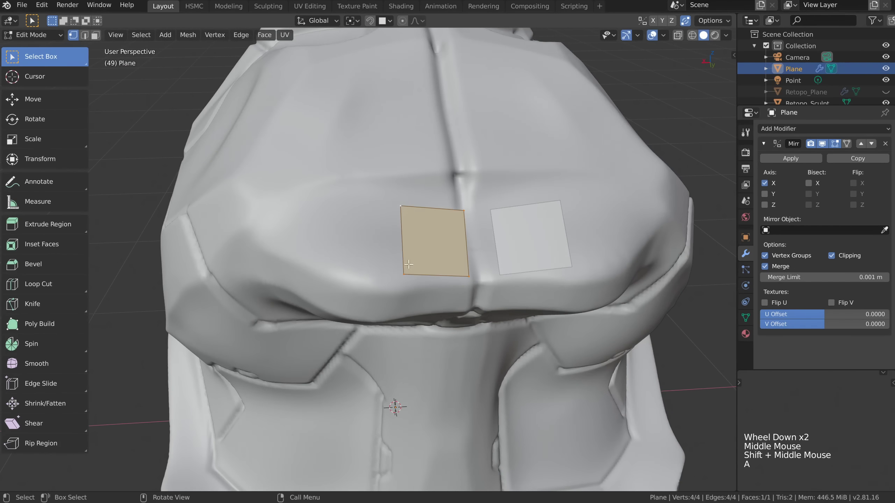
middle_click_drag(408, 264, 336, 261, "shift")
scroll(336, 261, "up", 1)
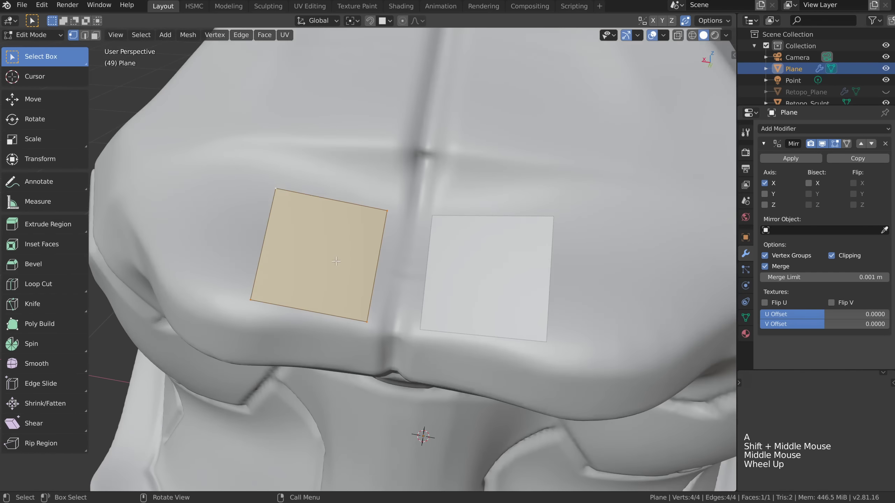
key("g")
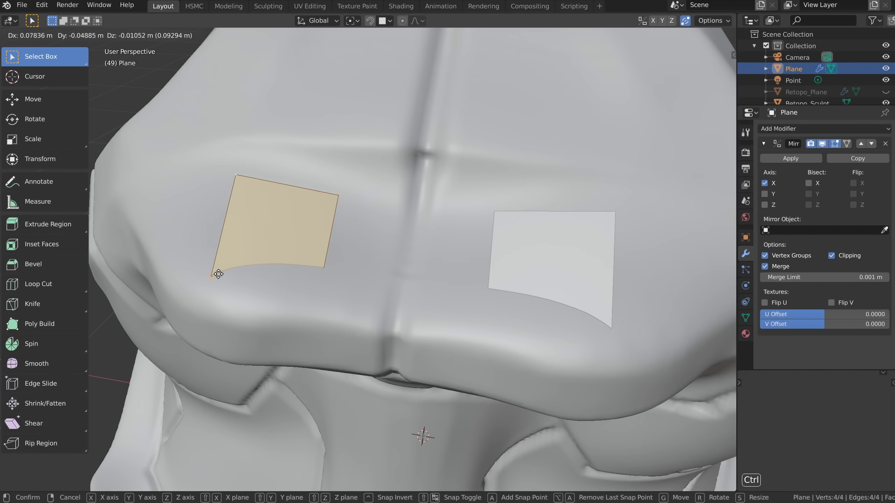
left_click(213, 275)
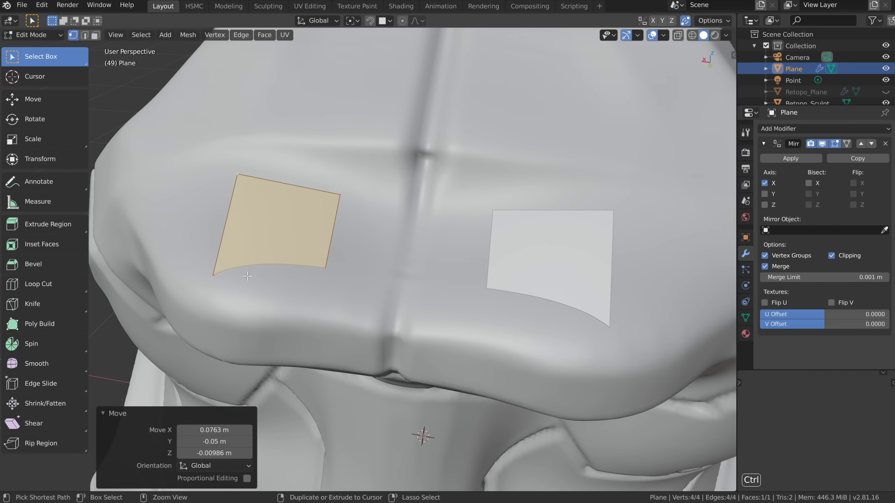
middle_click_drag(303, 265, 262, 207)
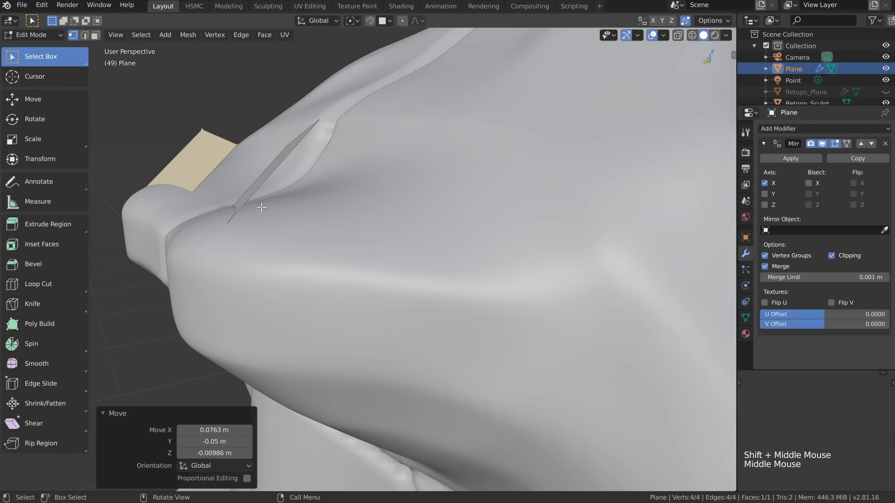
middle_click_drag(202, 167, 197, 127)
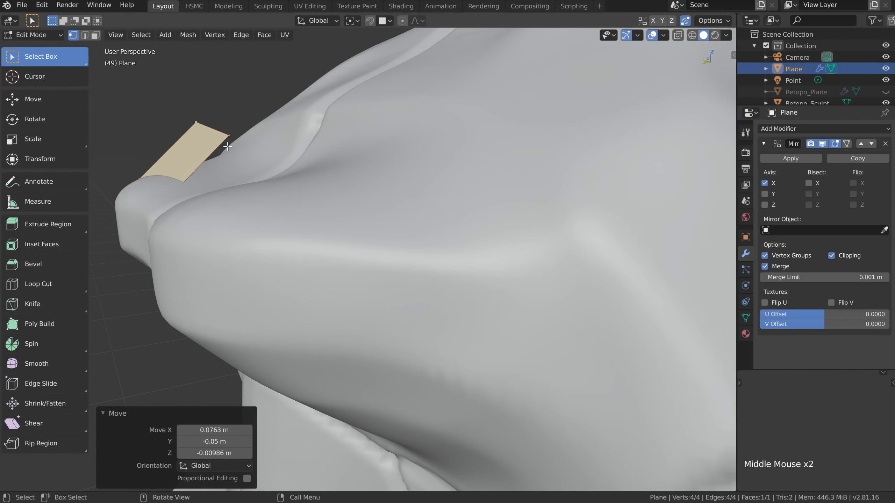
middle_click_drag(233, 189, 301, 249)
middle_click_drag(465, 314, 391, 81, "shift")
Enable Project Individual Elements for face snapping and move the plane so that each corner lands on the brow's surface
left_click(389, 21)
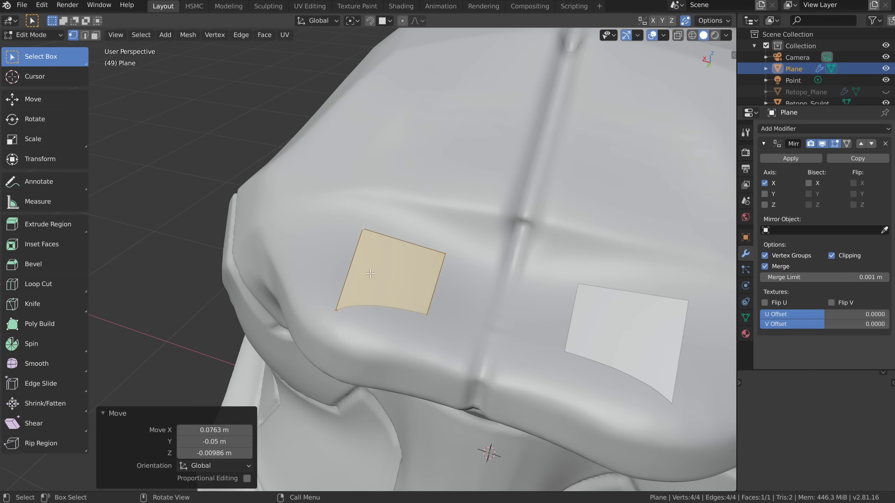
middle_click_drag(371, 273, 398, 280)
key("g")
key("ctrl")
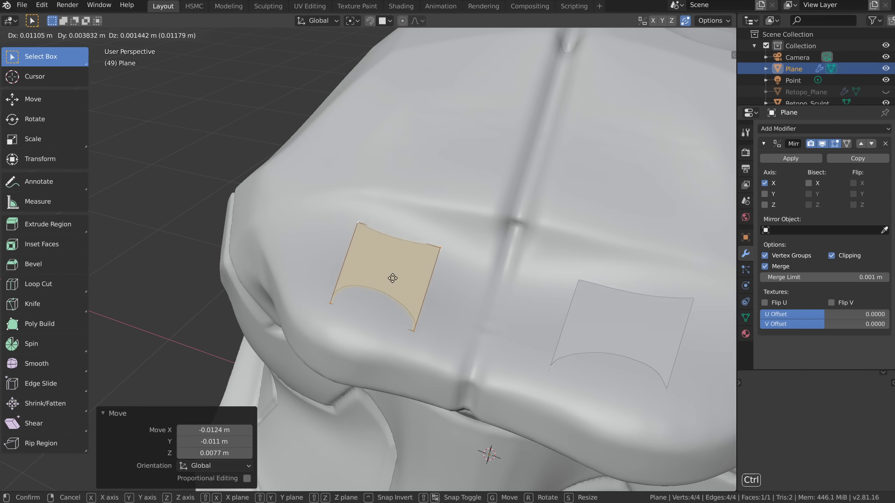
left_click(406, 278)
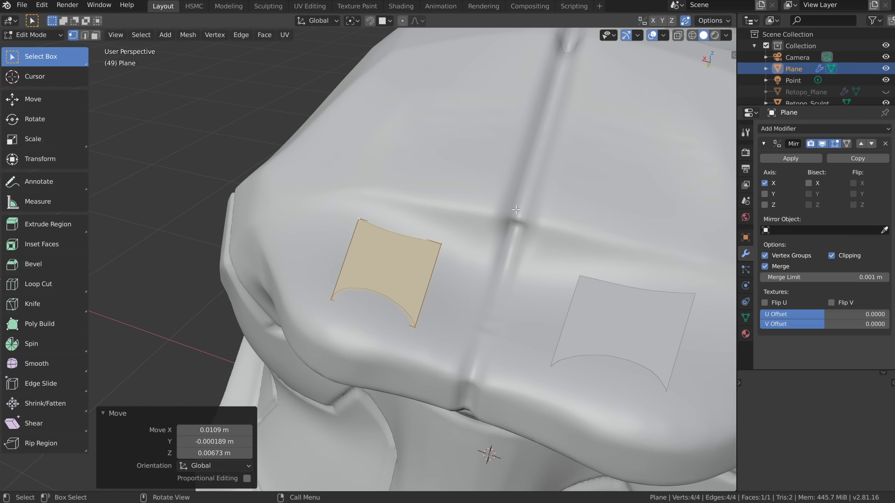
Turn on snapping for all transforms and toggle Auto Merge Vertices off and on again
left_click(370, 21)
left_click(686, 23)
left_click(688, 23)
Slide the plane's upper inner vertex onto the upper outer one to test automatic merging, and undo the merge
left_click(434, 245)
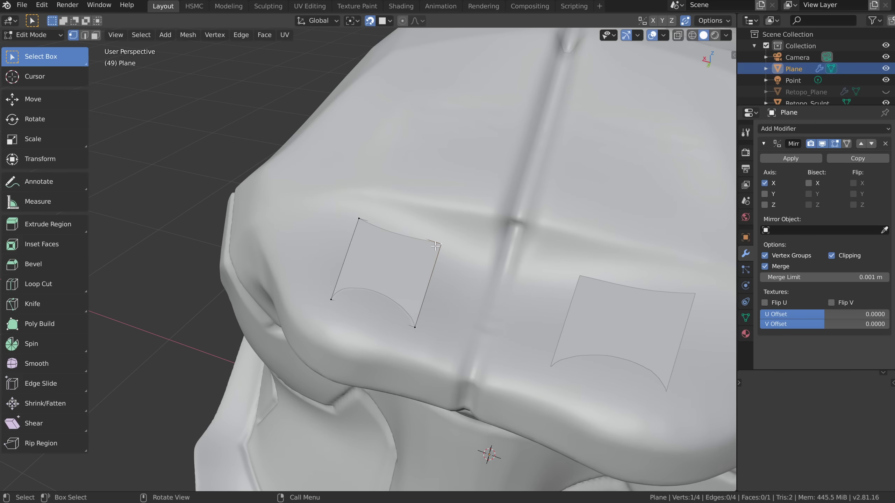
key("g")
key("g")
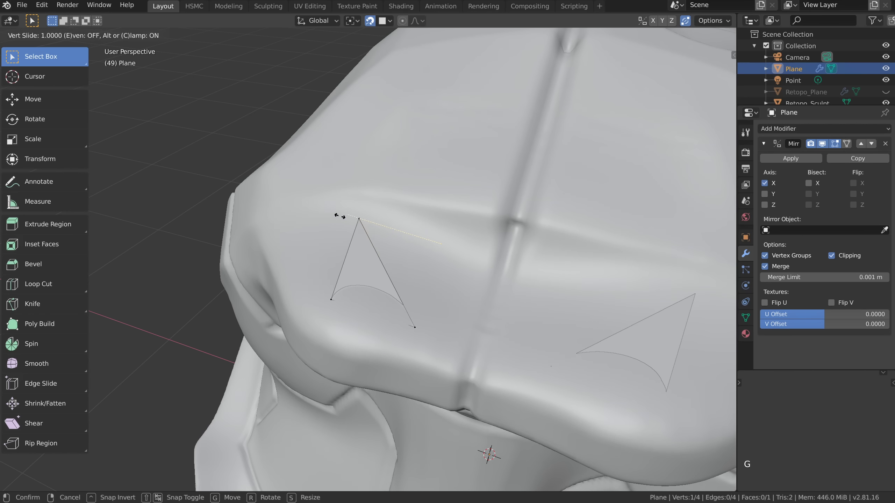
left_click(329, 213)
left_click(359, 219)
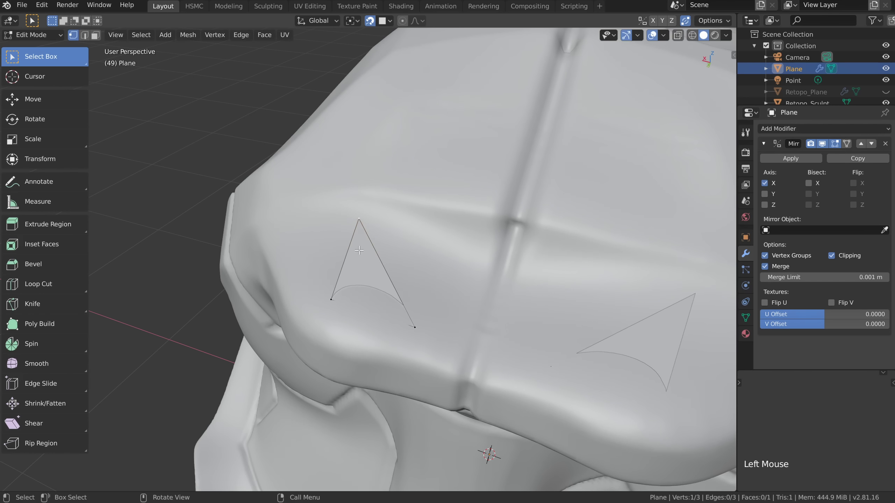
key("g")
right_click(373, 256)
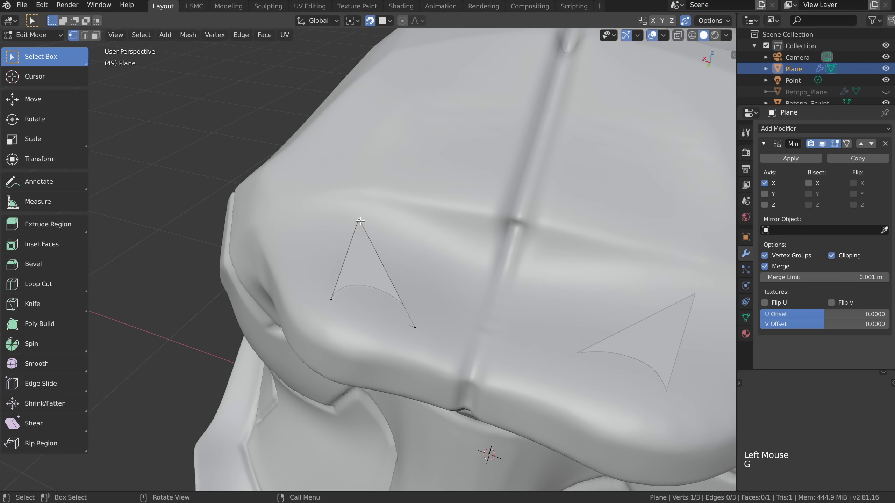
key("ctrl+z")
key("ctrl+z")
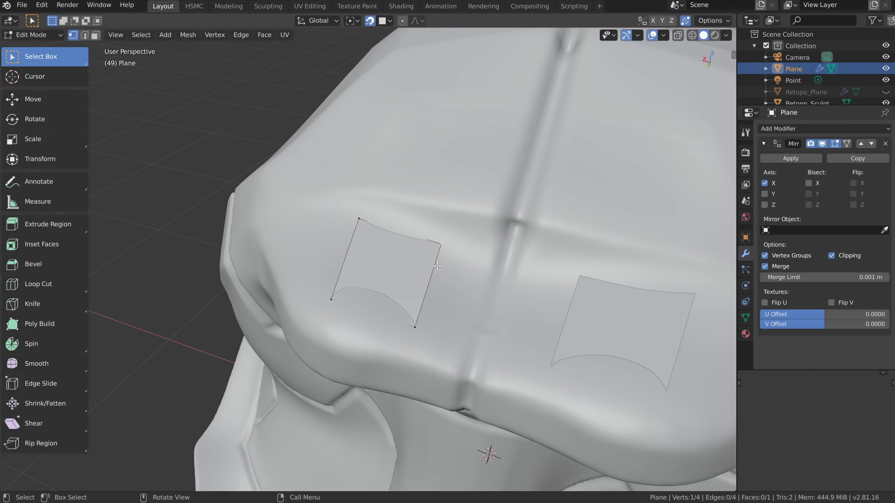
Select both vertices of the plane's inner edge and switch Auto Merge Vertices off and back on
left_click(405, 333, "shift")
key("alt+m")
right_click(687, 24)
key("q")
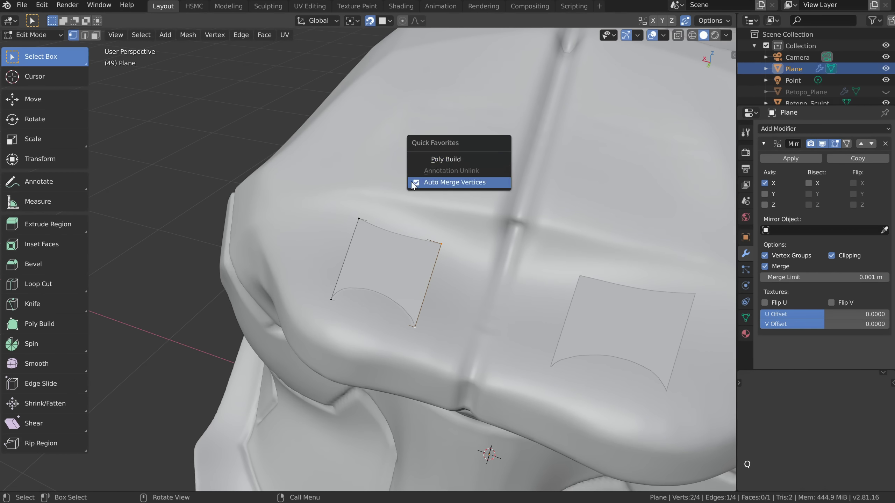
left_click(472, 184)
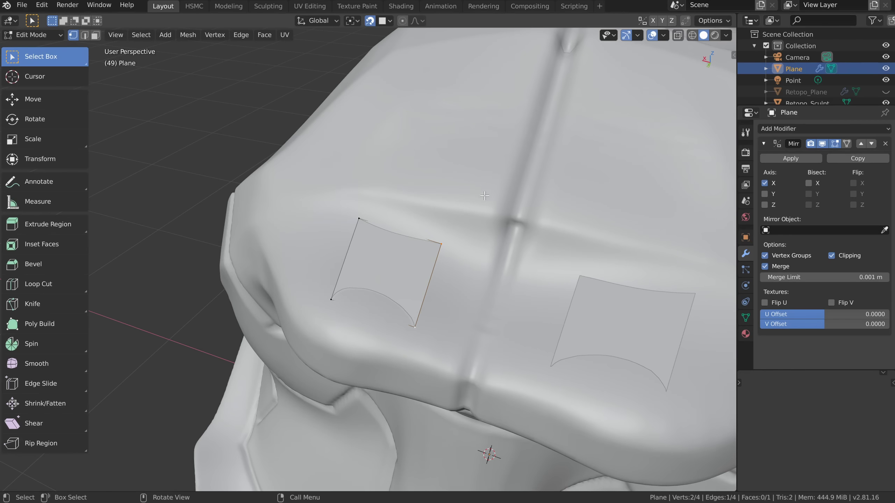
key("q")
left_click(438, 186)
Bring up the plane's Viewport Display settings in its object properties
left_click(744, 238)
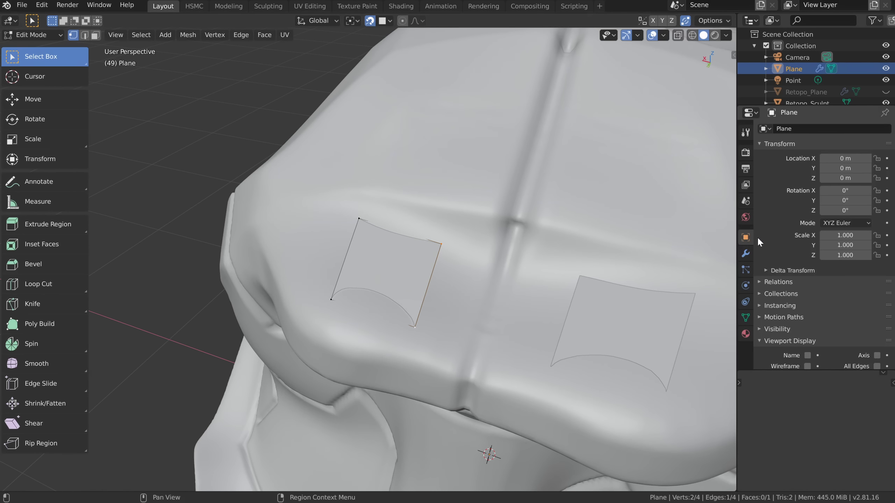
scroll(784, 268, "down", 5)
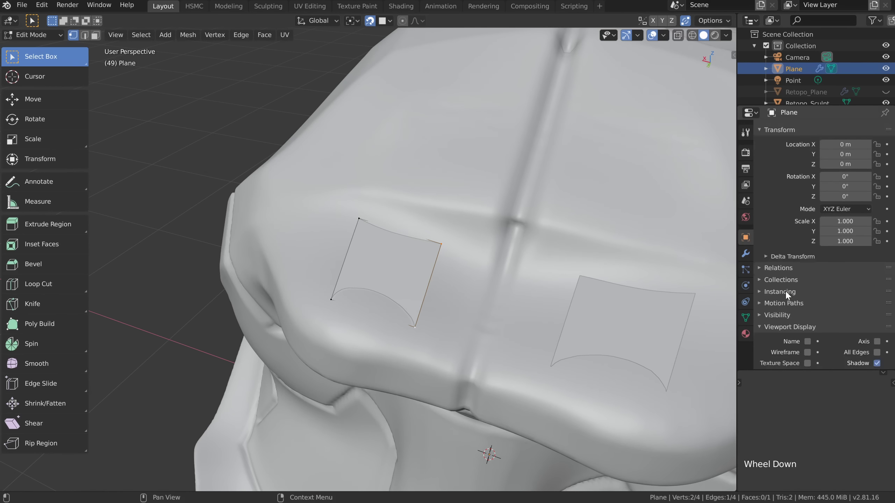
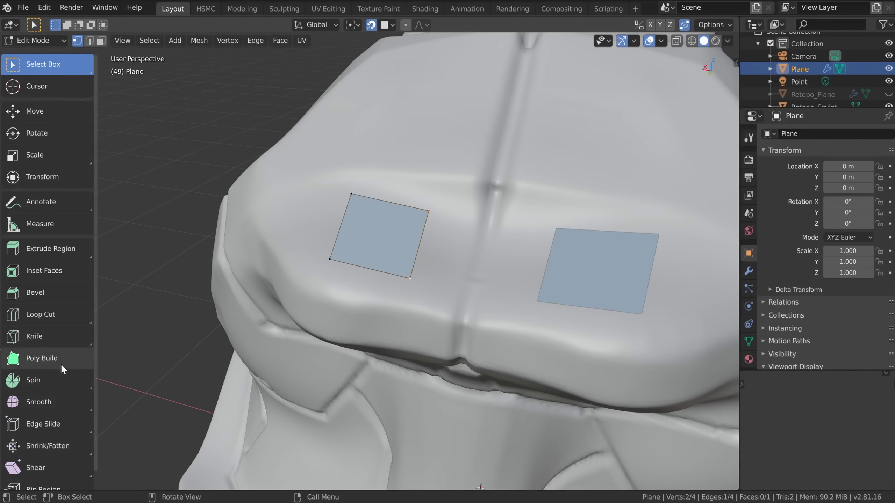
Try out the Poly Build tool, select the whole plane and return to Select Box
left_click(61, 365)
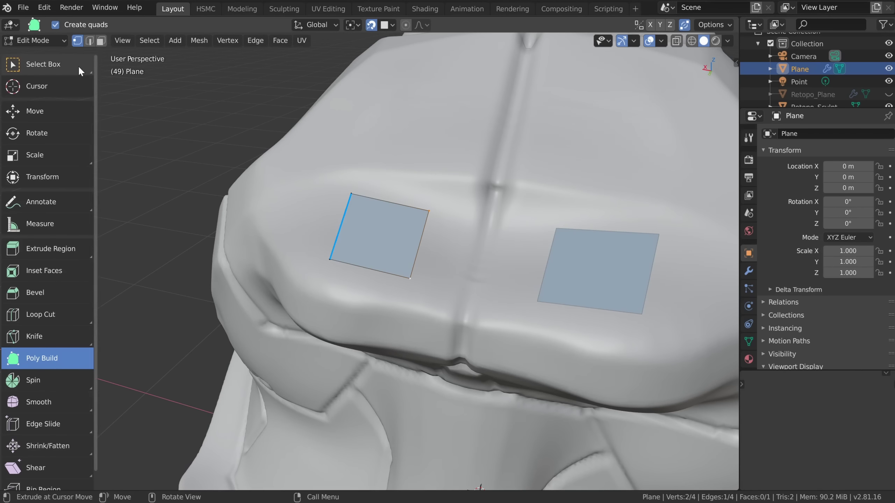
key("a")
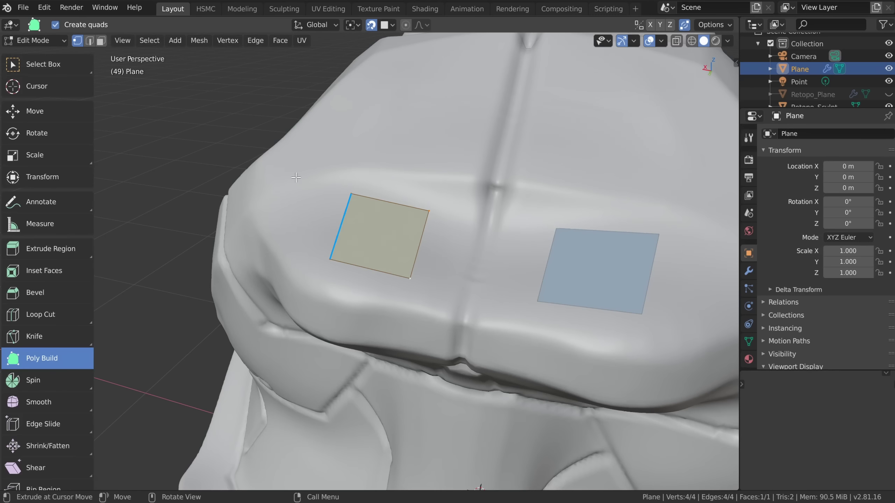
key("w")
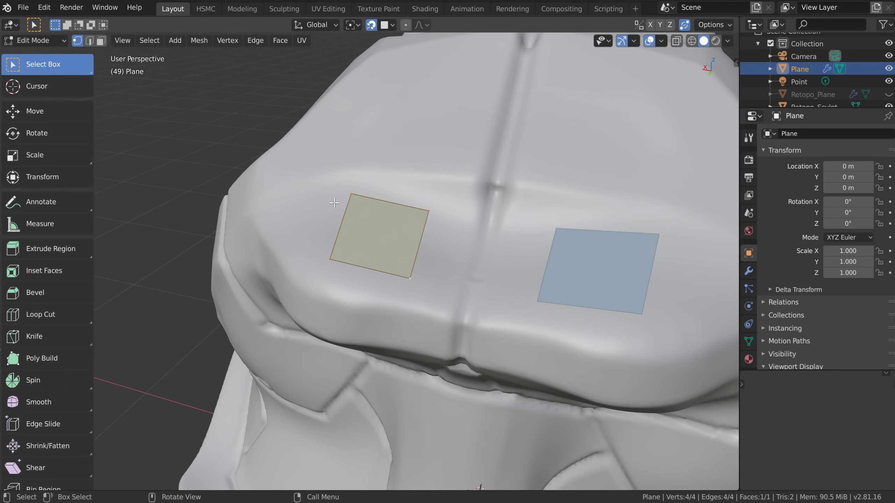
Add the Poly Build tool to Quick Favorites and activate it from there
key("q")
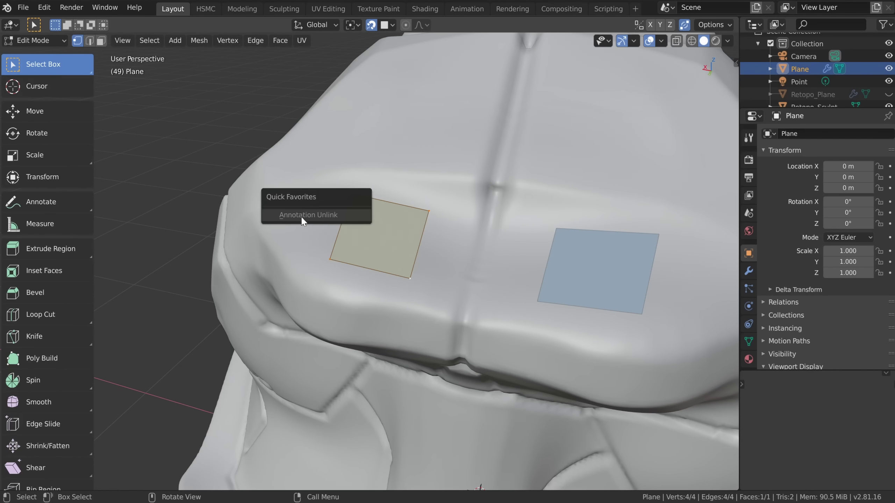
right_click(44, 359)
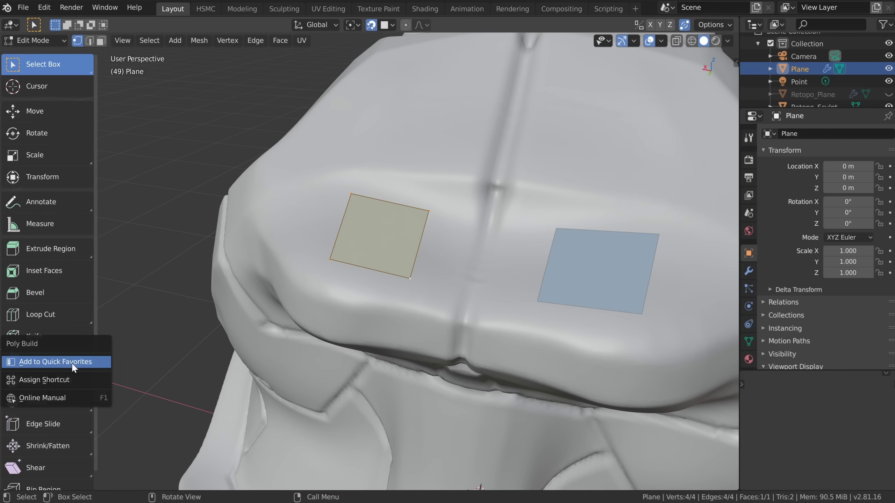
left_click(71, 363)
key("q")
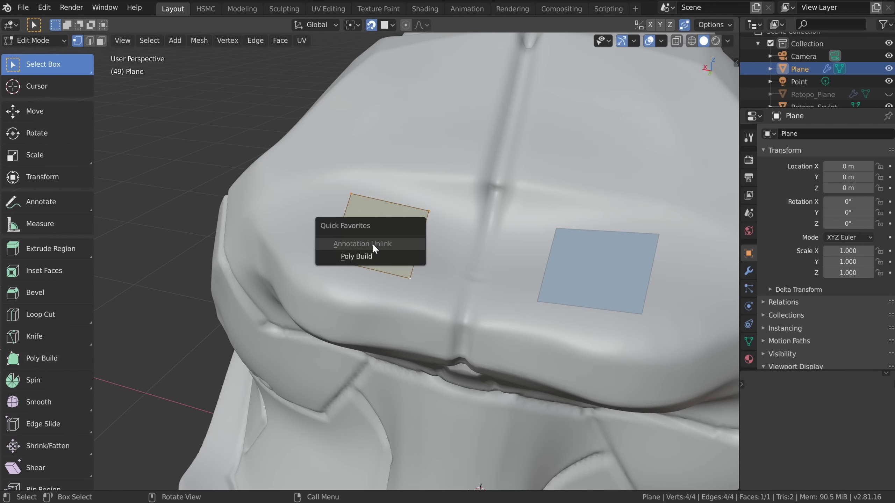
left_click(361, 259)
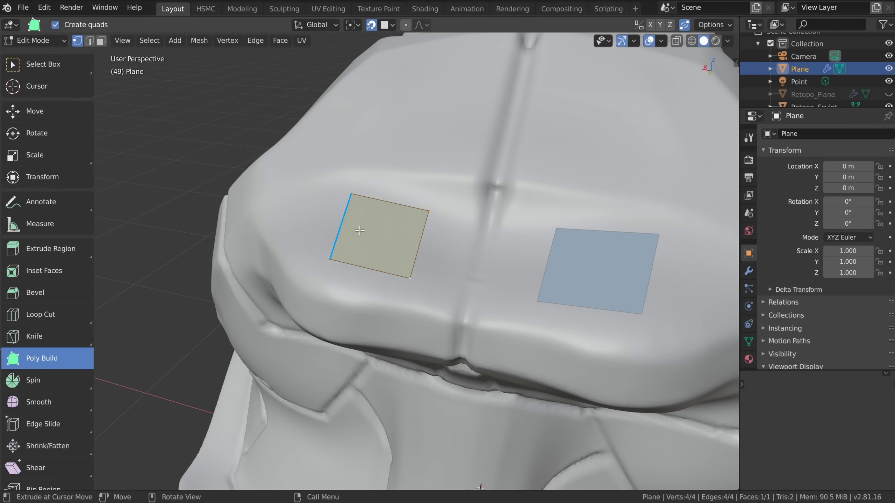
Return to Select Box, reactivate Poly Build from Quick Favorites and shift the plane's lower inner vertex slightly upward
key("w")
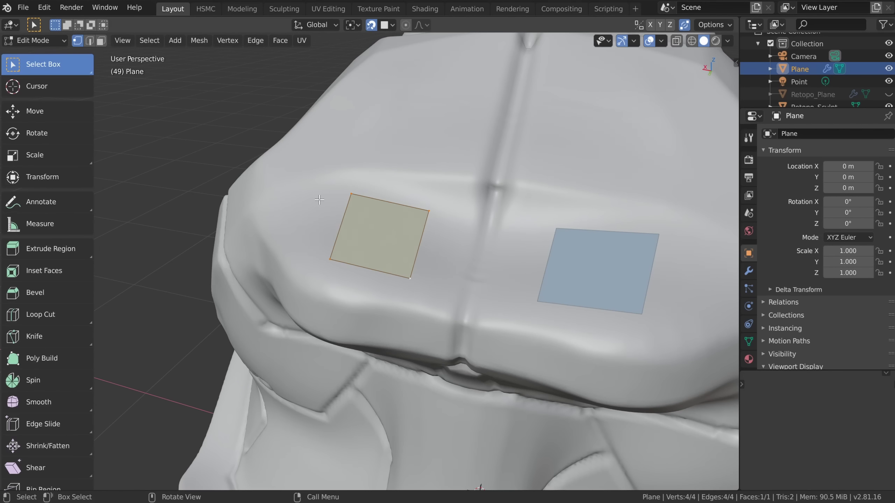
key("q")
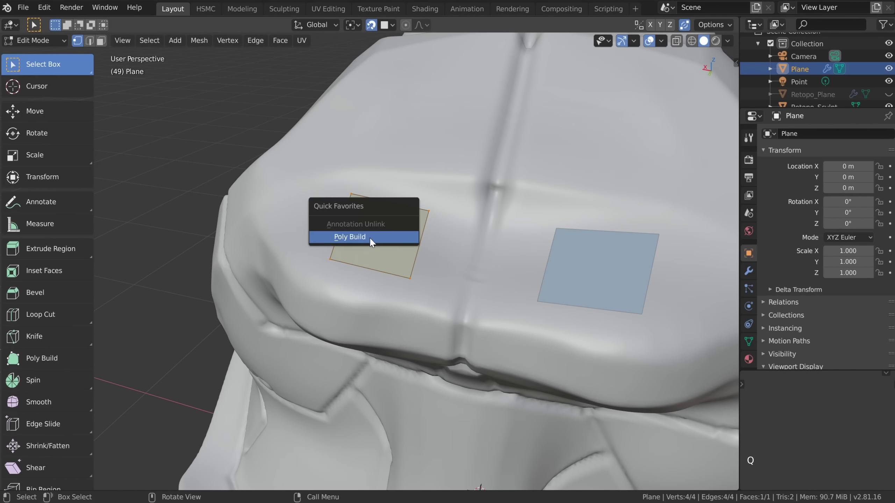
left_click(326, 237)
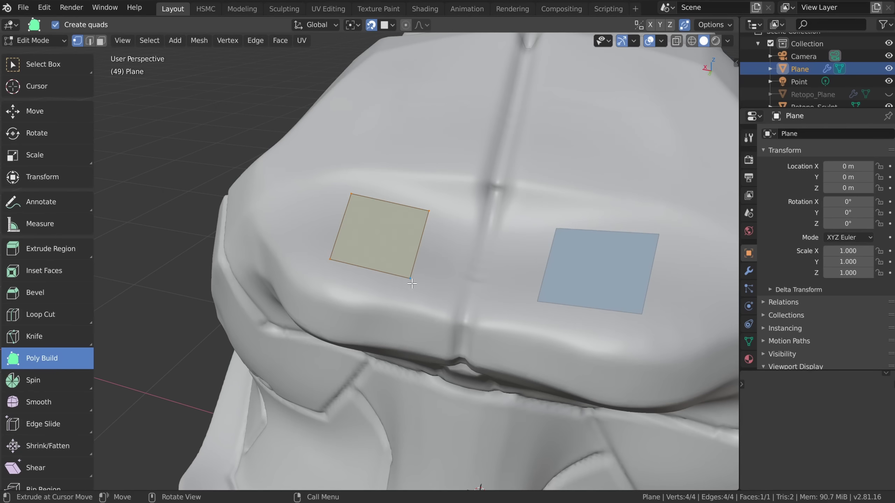
mouse_move(411, 284)
left_mouse_down()
mouse_move(426, 282)
mouse_move(401, 289)
mouse_move(409, 267)
mouse_move(421, 280)
left_mouse_up()
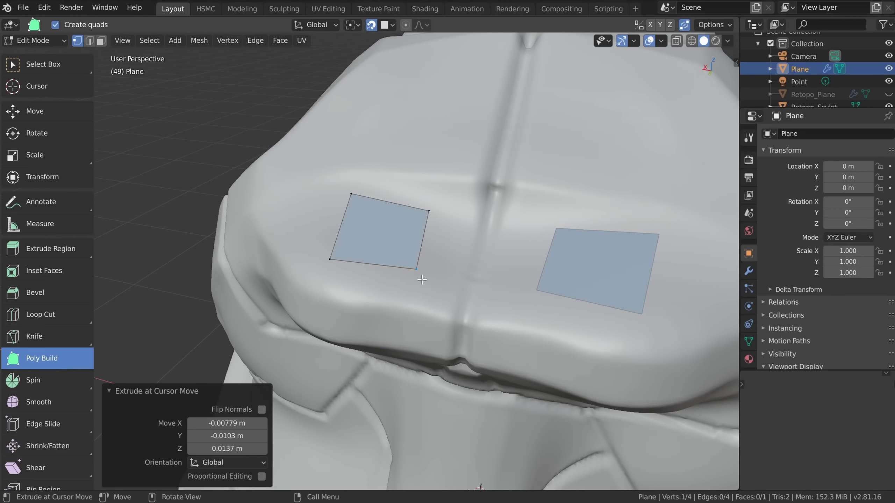
Switch to the Tweak tool and nudge the plane's two lower vertices slightly upward
left_click(38, 64)
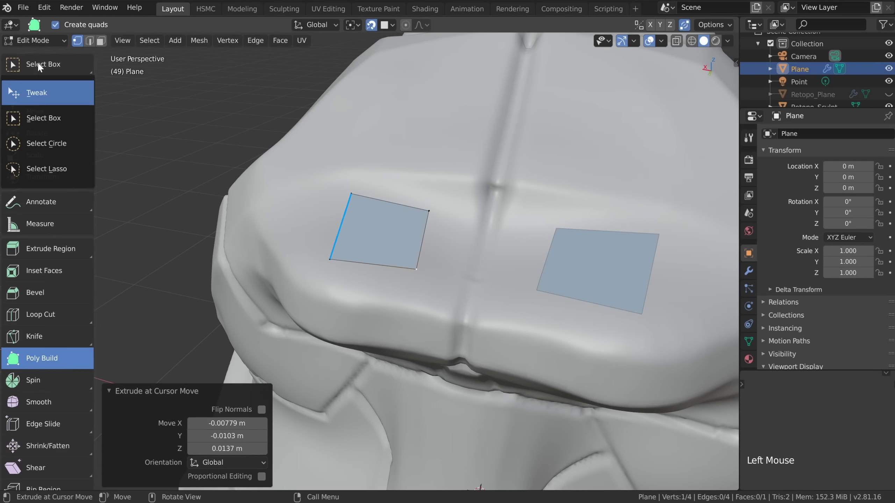
left_click(37, 94)
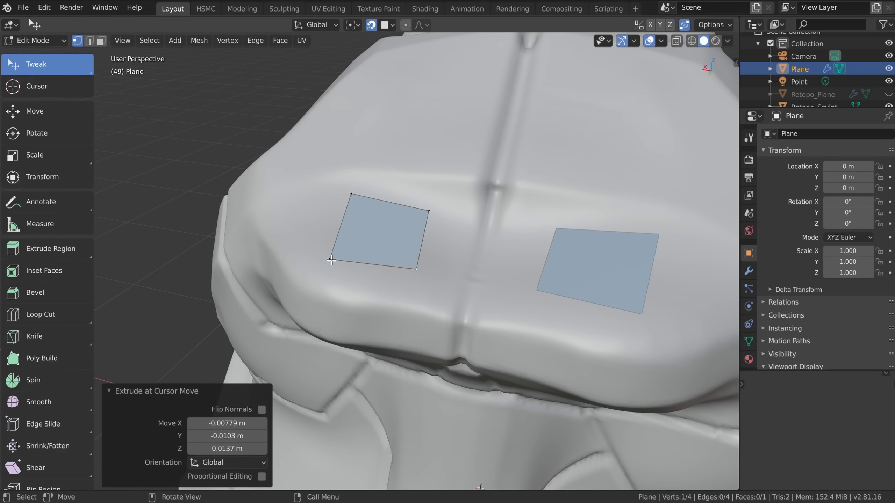
mouse_move(331, 260)
left_mouse_down()
mouse_move(309, 242)
mouse_move(334, 258)
left_mouse_up()
mouse_move(412, 269)
left_mouse_down()
mouse_move(394, 265)
mouse_move(406, 269)
mouse_move(396, 263)
mouse_move(407, 260)
left_mouse_up()
Reactivate Poly Build from Quick Favorites and extrude new quads from the plane's inner, lower and outer edges
key("q")
left_click(315, 242)
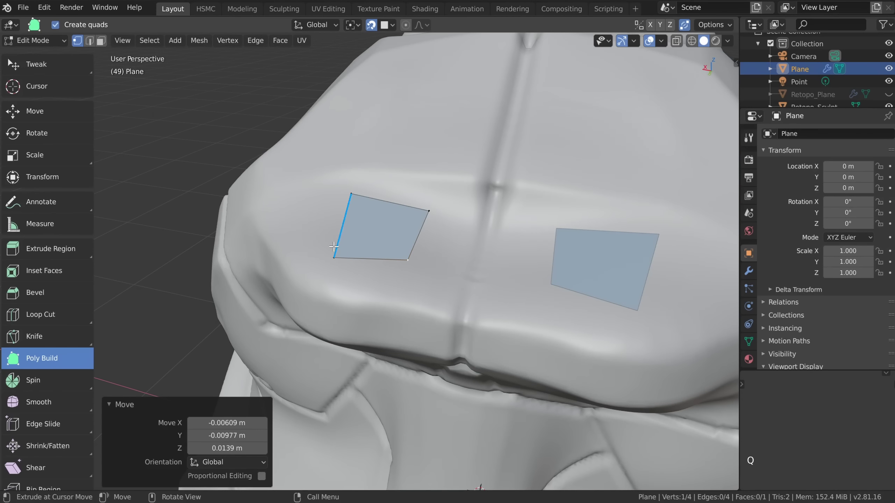
left_click_drag(418, 233, 460, 240)
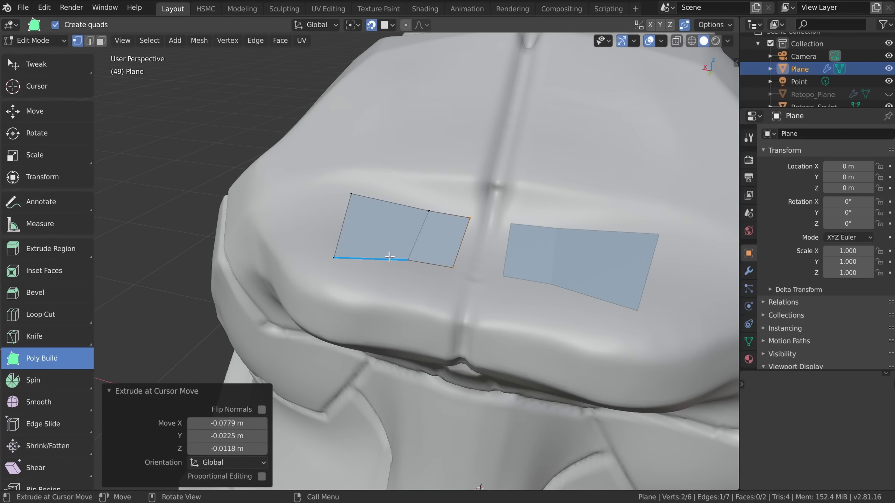
left_click_drag(384, 258, 368, 286)
left_click_drag(341, 233, 294, 224)
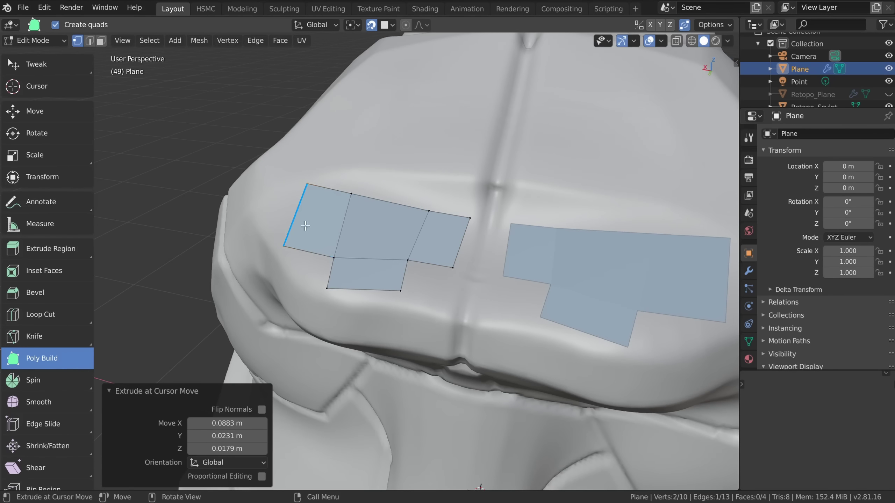
Try scaling and rotating the outer quad's free edge, and pull its upper outer vertex downward with Poly Build
middle_click_drag(319, 229, 419, 293, "ctrl")
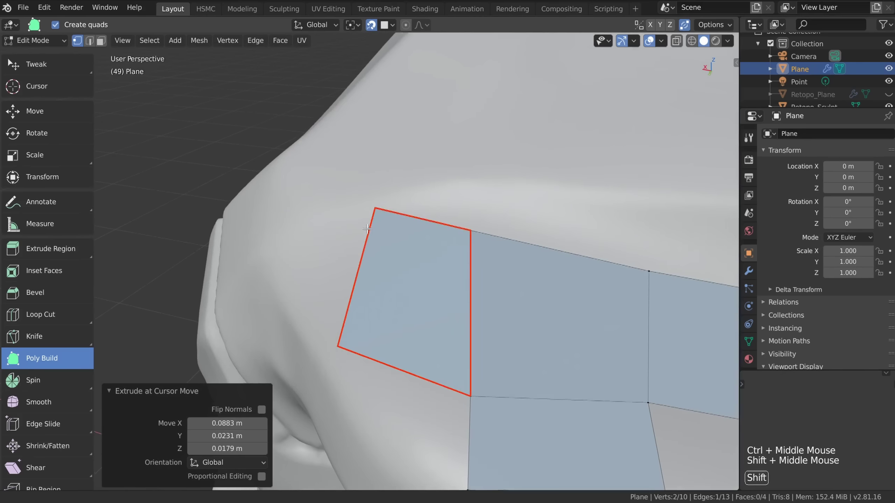
scroll(418, 283, "down", 2)
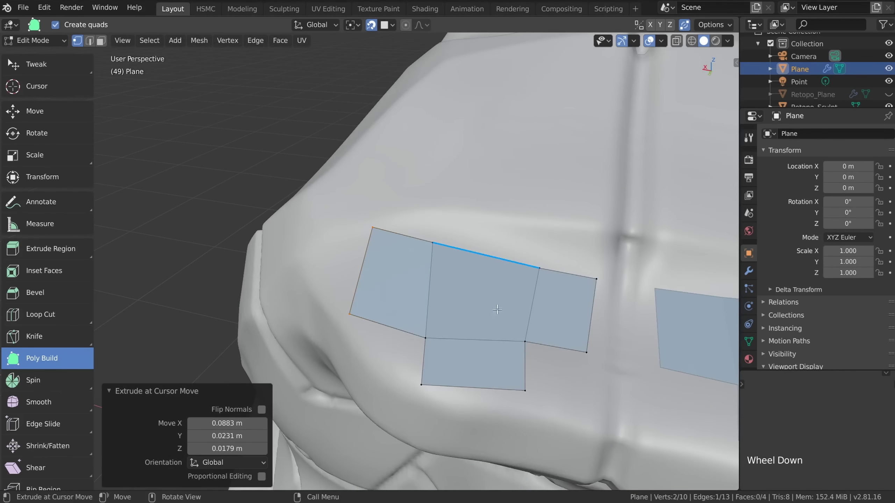
key("s")
left_click(448, 294)
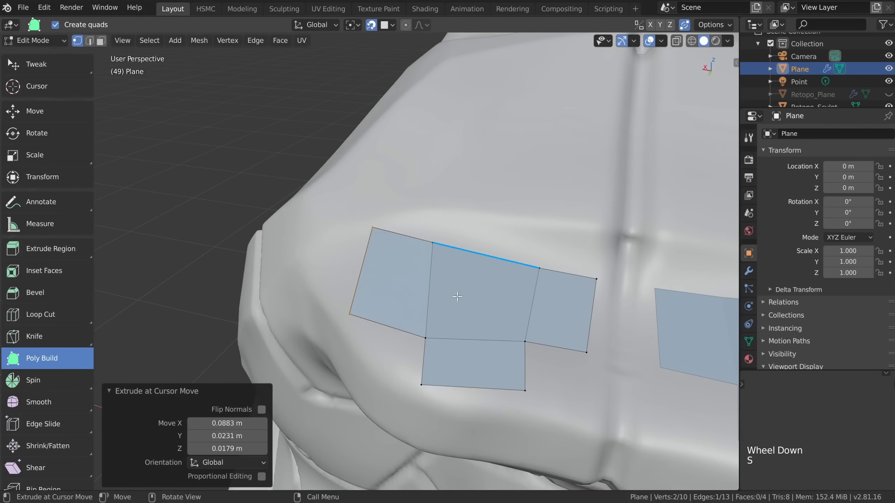
key("r")
left_click(481, 259)
left_click_drag(371, 228, 375, 251)
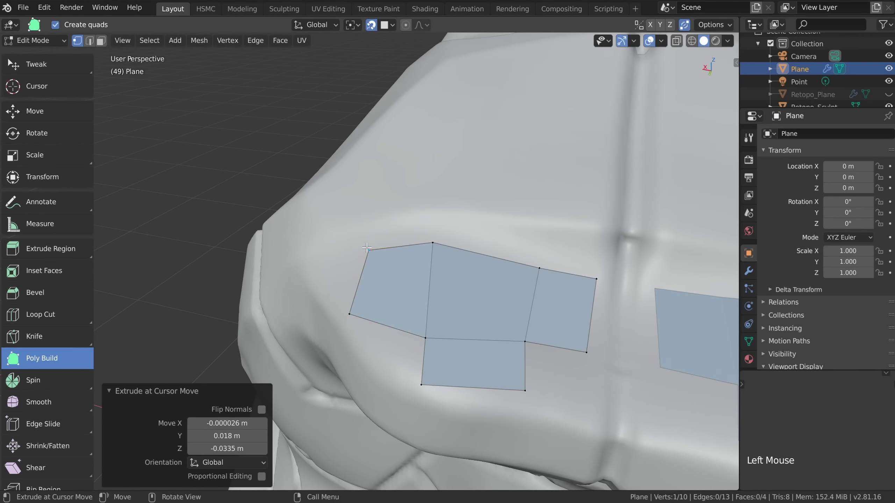
Delete the outer quad's lower outer vertex and the remaining triangle with Poly Build
middle_click_drag(474, 319, 460, 294, "shift")
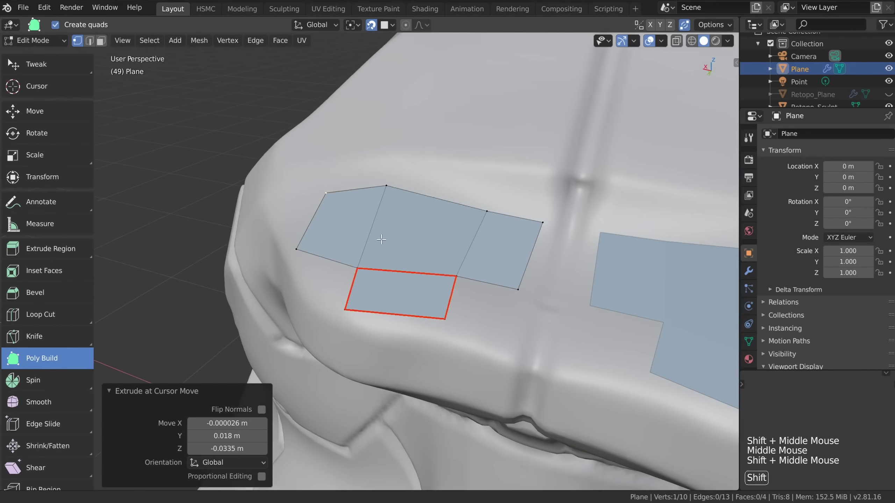
middle_click_drag(426, 261, 446, 281, "shift")
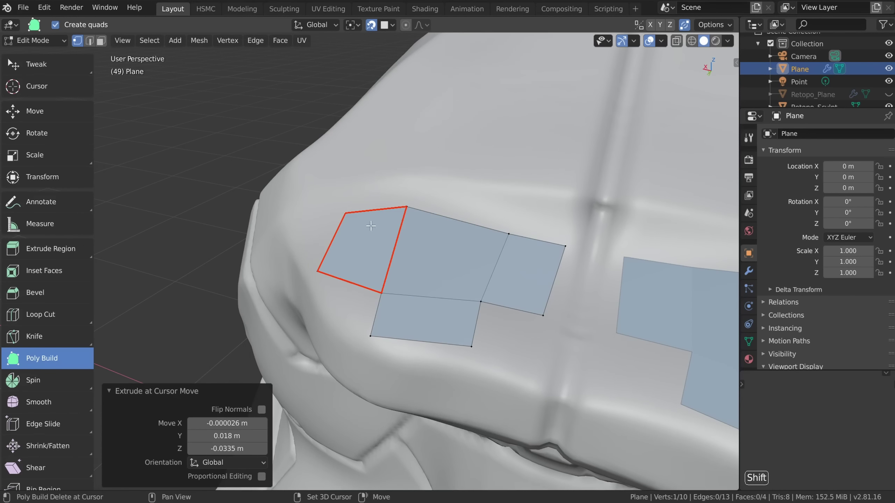
left_click(317, 272, "shift")
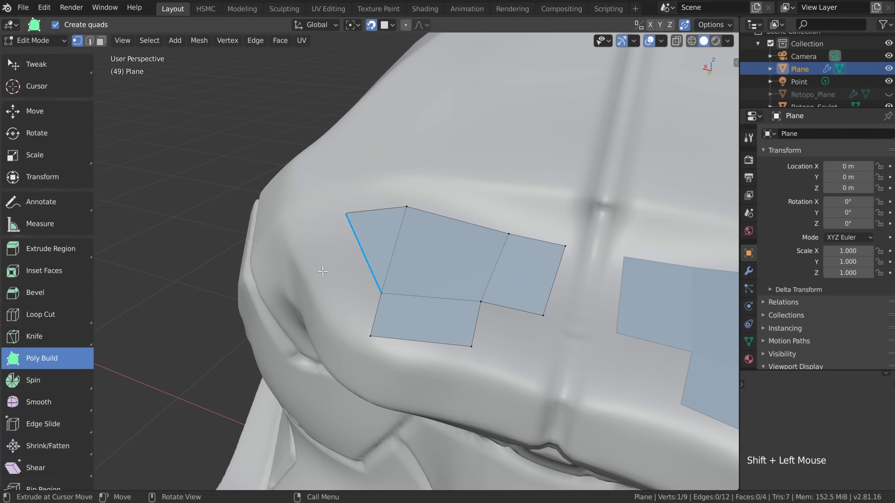
left_click(377, 234, "shift")
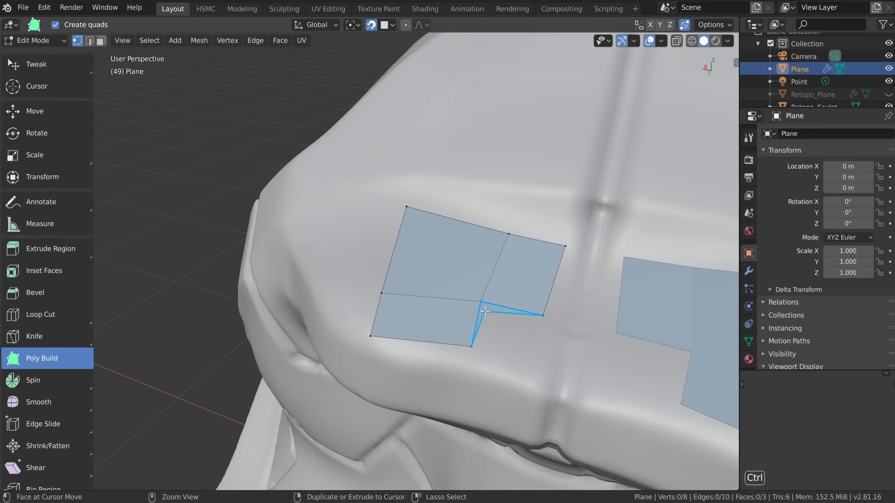
Fill the notch between the inner and lower quads with a triangle and an adjoining quad using Poly Build
left_click(506, 335, "ctrl")
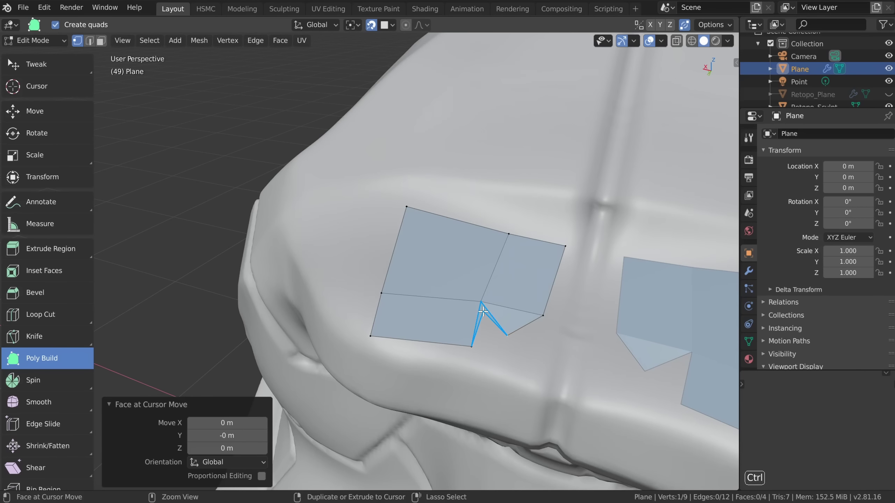
left_click_drag(483, 311, 528, 337, "ctrl")
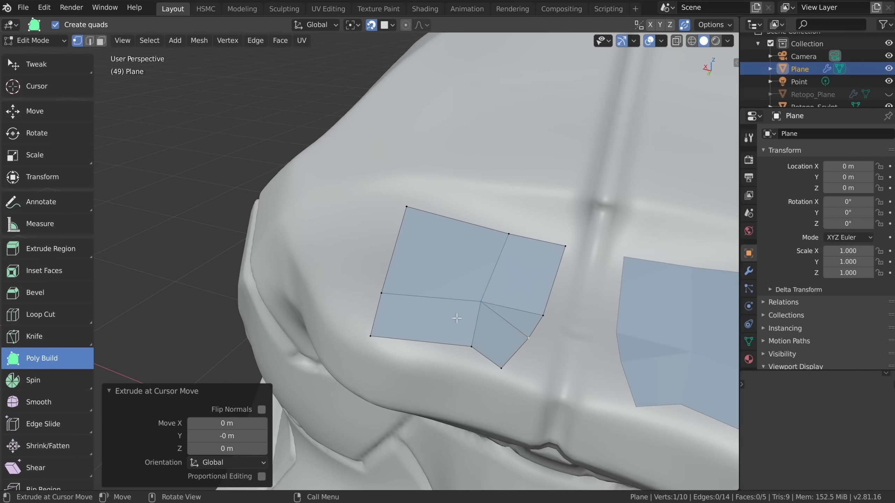
Slide the notch triangle's free vertex onto the inner quad's lower inner corner so that the two merge
middle_click_drag(530, 335, 471, 333, "shift")
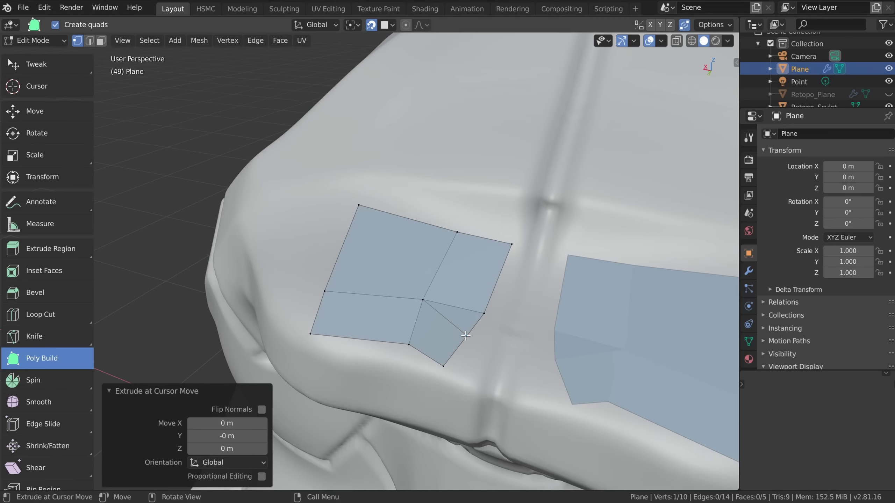
left_click(466, 336)
key("g")
key("g")
left_click(514, 305)
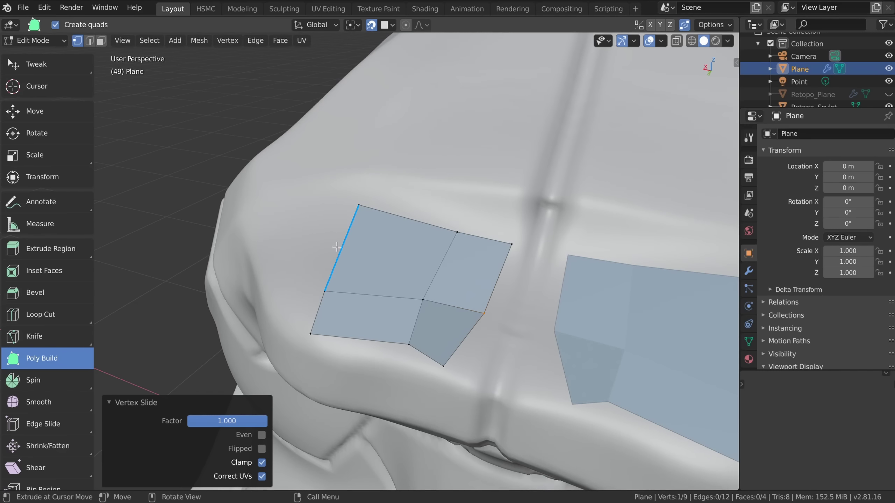
Extrude a new quad from the original quad's outer edge and reshape its free edge
left_click_drag(337, 247, 276, 261)
key("s")
left_click(327, 252)
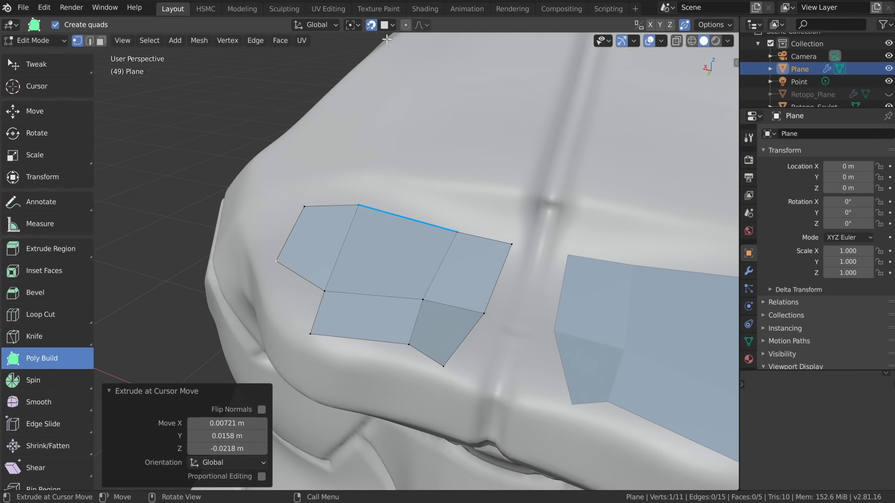
Add Vertex to the snapping targets alongside Face
left_click(390, 25)
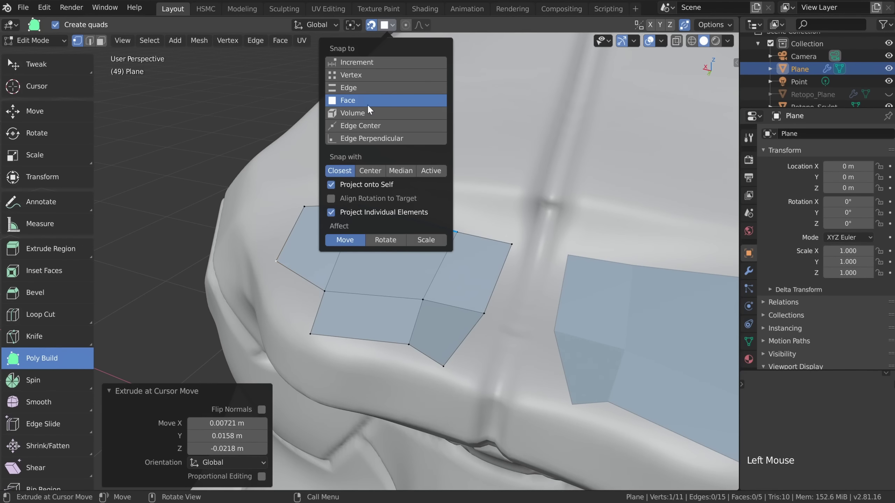
left_click(385, 75, "shift")
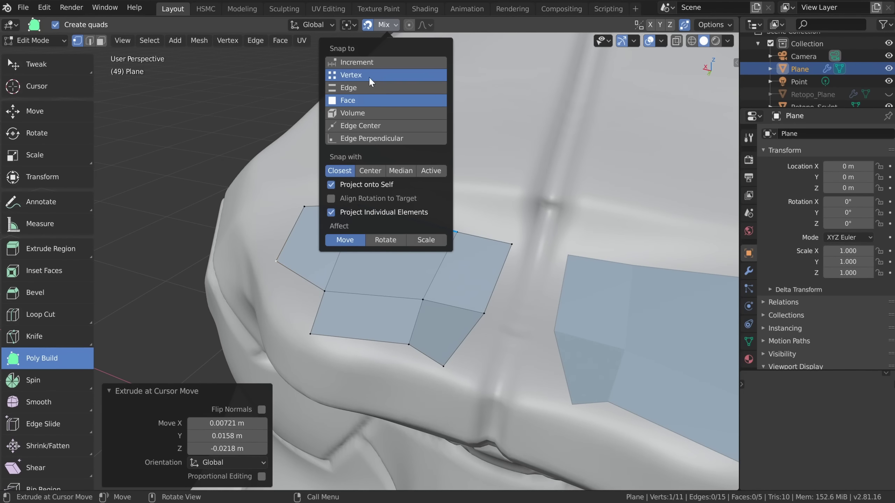
left_click(391, 25)
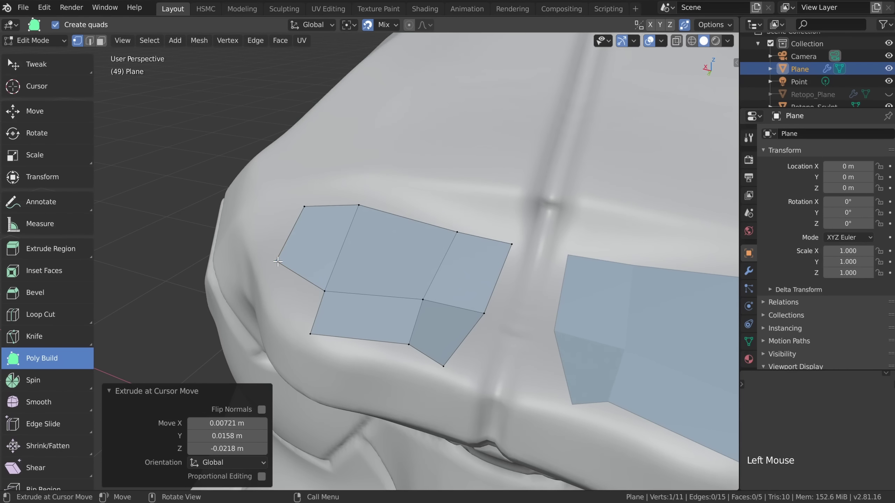
Merge the outer quad's lower free corner with the lower quad's outer corner and reposition the patch's surrounding vertices
left_click_drag(278, 261, 282, 295)
left_click_drag(324, 291, 359, 279)
mouse_move(282, 295)
left_mouse_down()
mouse_move(286, 304)
mouse_move(304, 290)
mouse_move(296, 300)
left_mouse_up()
left_click_drag(296, 300, 298, 299)
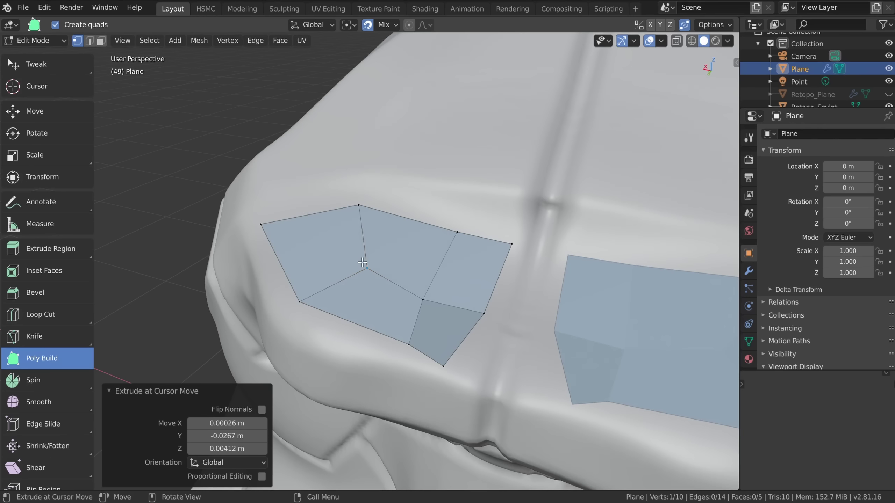
Remove Vertex from the snapping targets, leaving Face, and dissolve the patch's two interior vertices with Poly Build
left_click(387, 25)
left_click(368, 75, "shift")
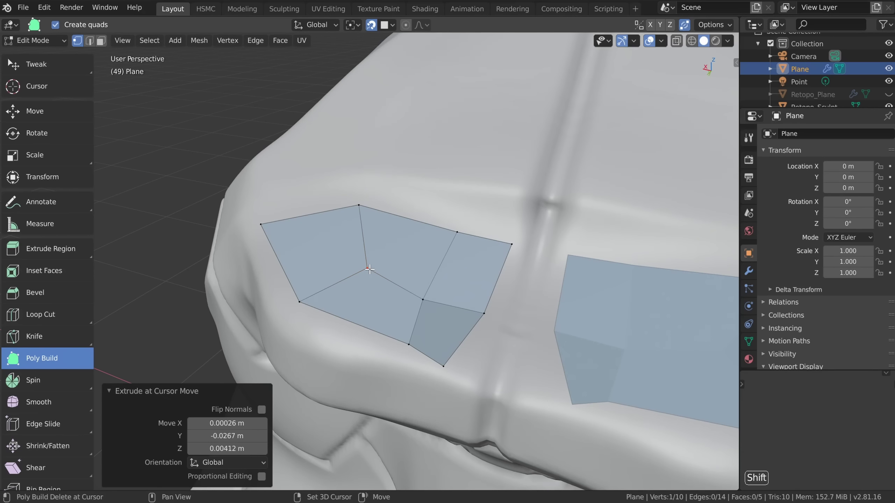
left_click(369, 269, "shift")
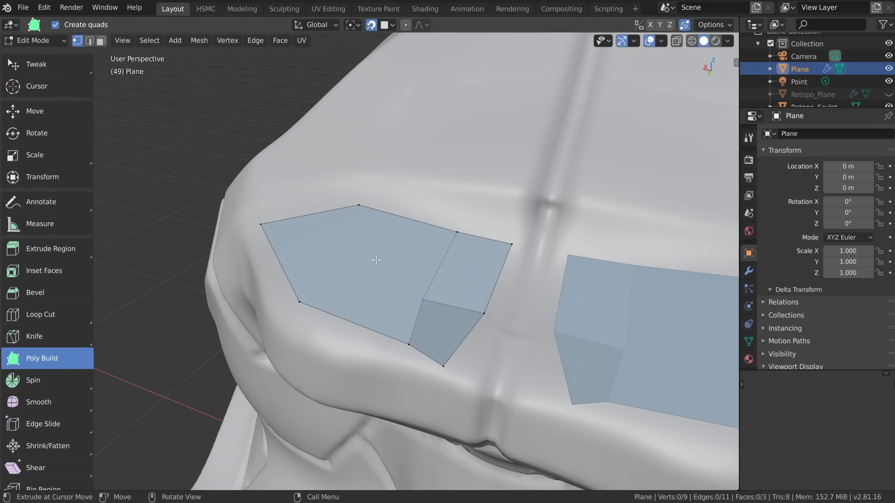
left_click(421, 299, "shift")
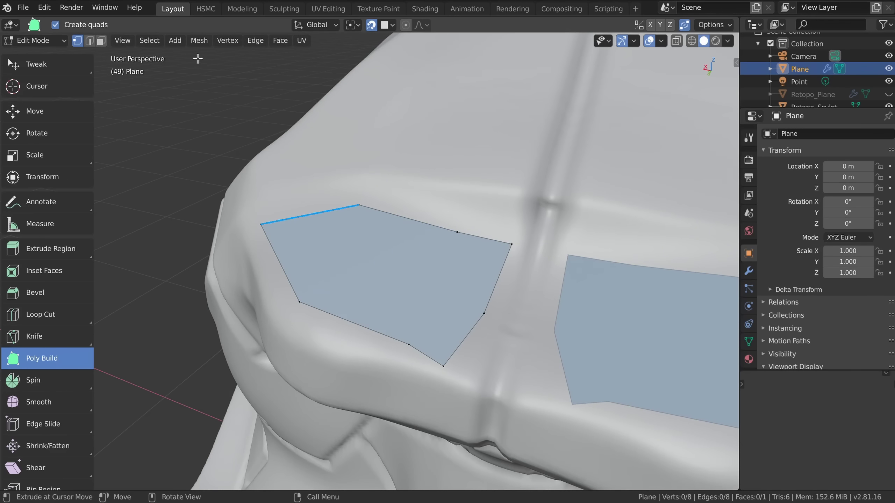
With Select Box, cut the merged face crosswise by connecting two pairs of opposite upper and lower boundary vertices
left_click(35, 66)
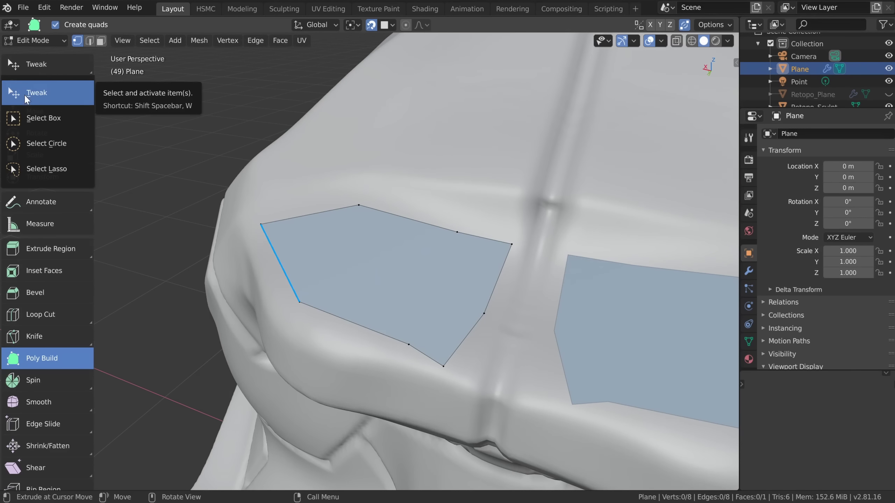
left_click(58, 120)
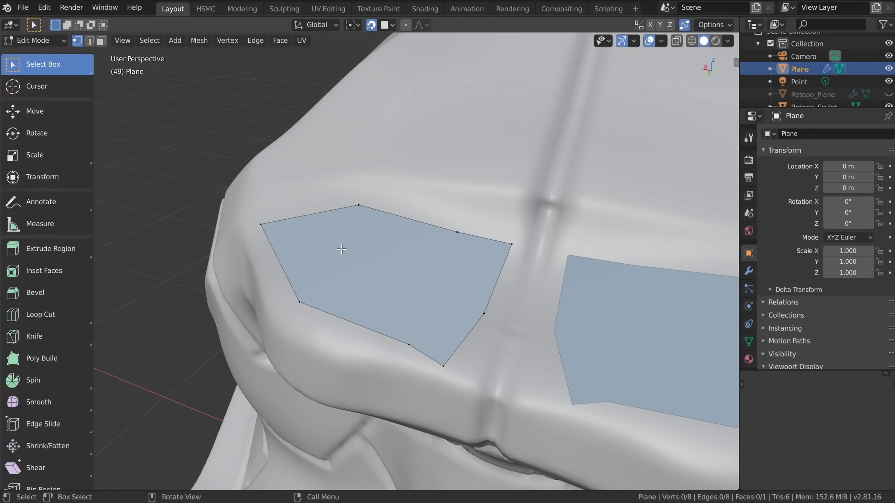
left_click(370, 255)
left_click(375, 245, "shift")
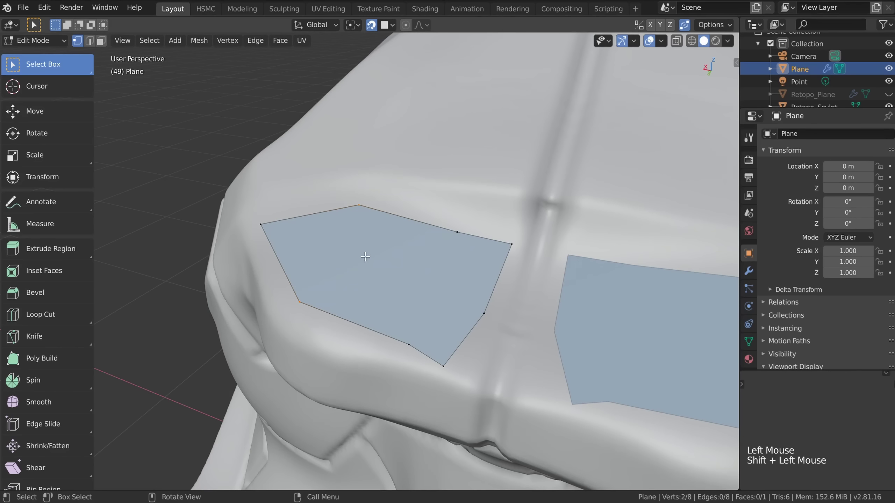
key("j")
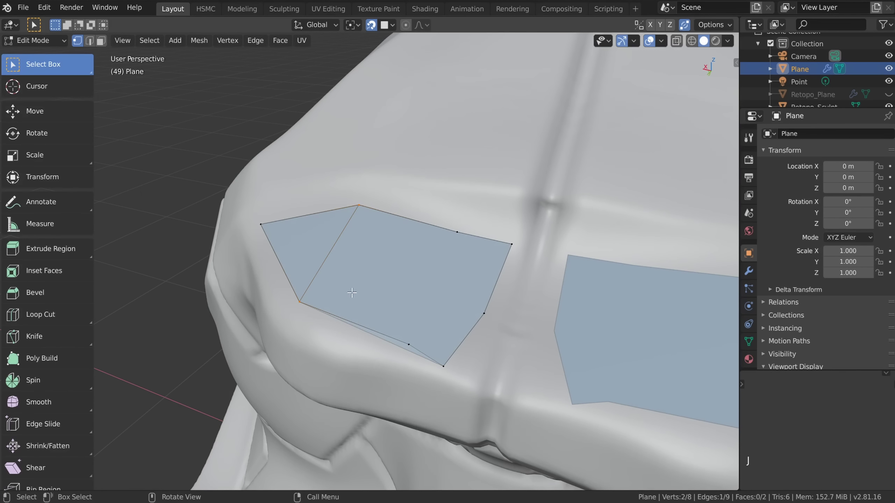
left_click(408, 344)
left_click(457, 232, "shift")
key("j")
Cut the patch lengthwise by connecting the inner side's middle vertex to the outer tip vertex
left_click(483, 313)
left_click(269, 228, "shift")
key("j")
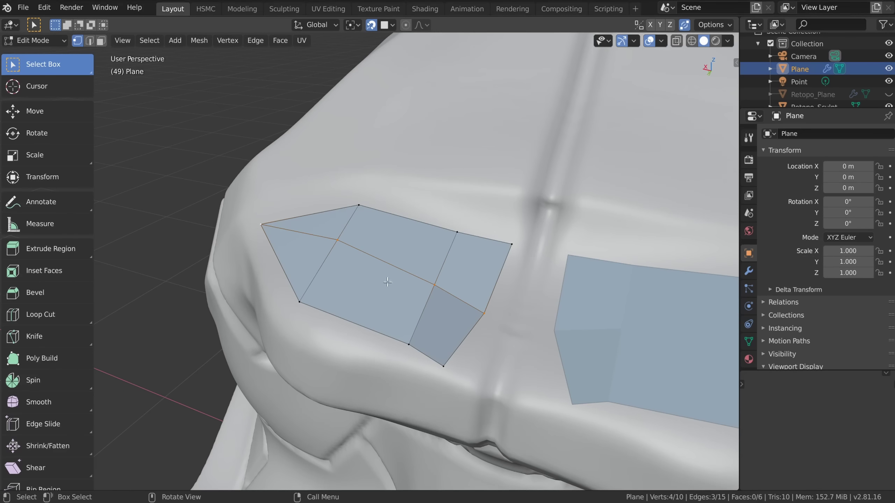
Extrude the lone brow quad's outer corner vertex twice towards the brow's outer end, about 0.07 m and 0.09 m along X
middle_click_drag(373, 281, 377, 271, "shift")
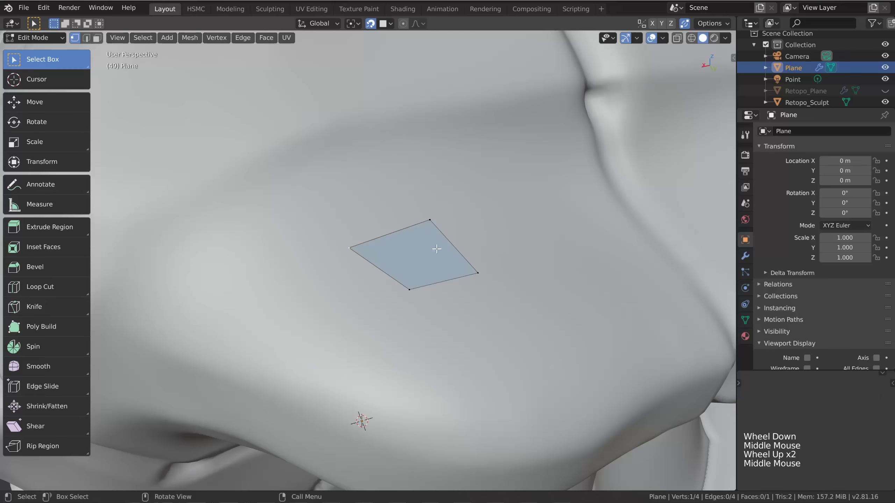
scroll(361, 419, "down", 5)
middle_click_drag(361, 419, 441, 284)
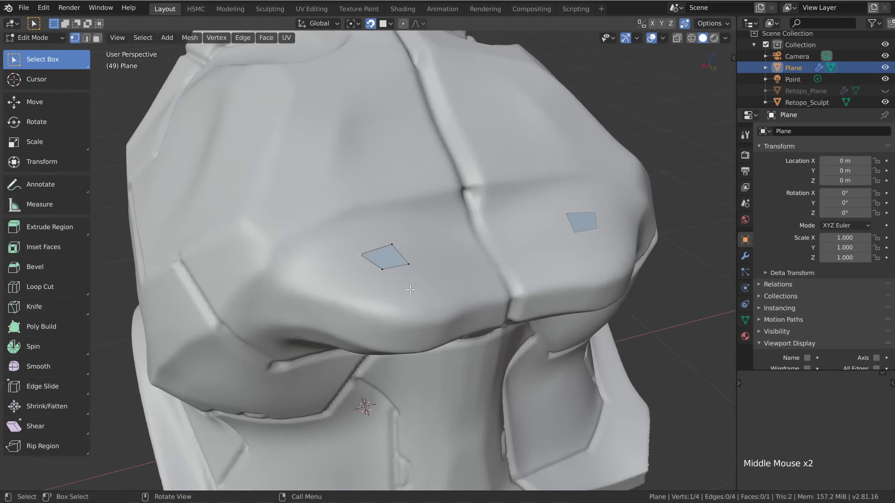
scroll(441, 284, "up", 2)
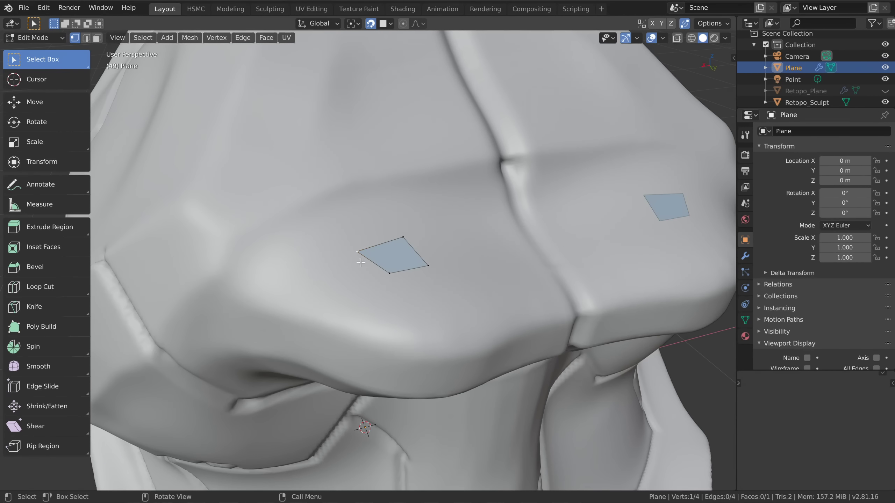
middle_click_drag(361, 263, 394, 270)
scroll(367, 267, "up", 1)
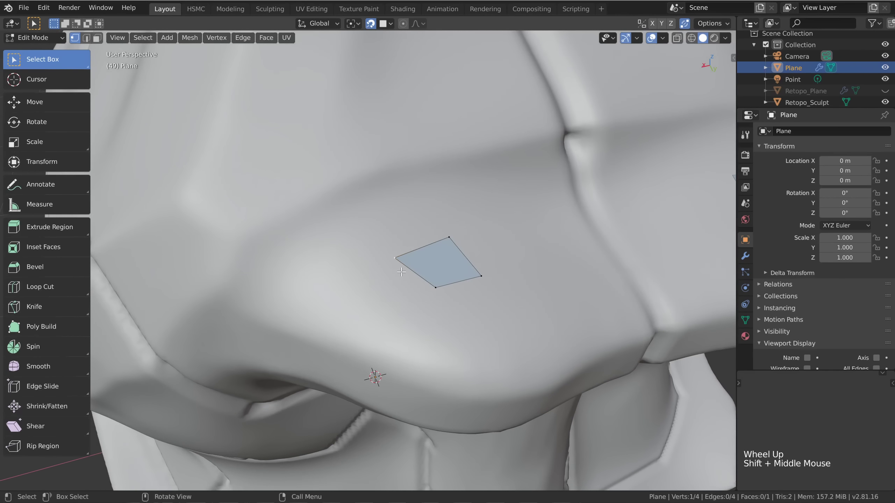
key("e")
left_click(329, 256)
key("e")
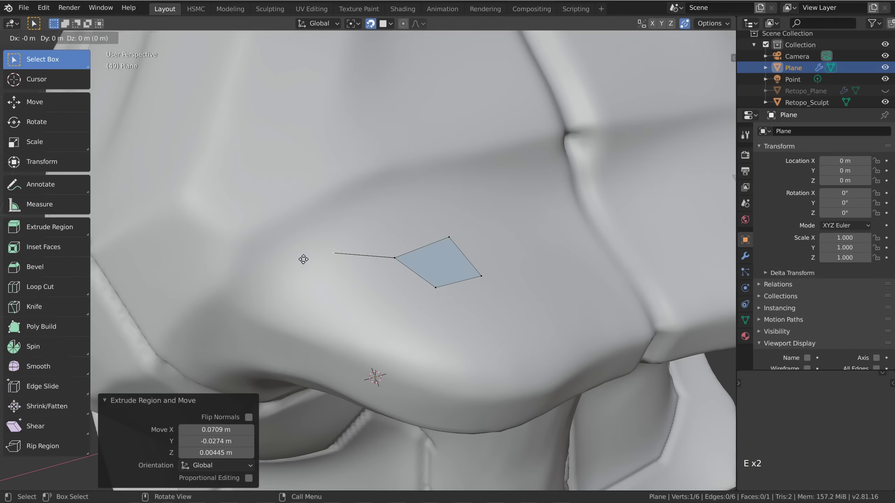
left_click(242, 252)
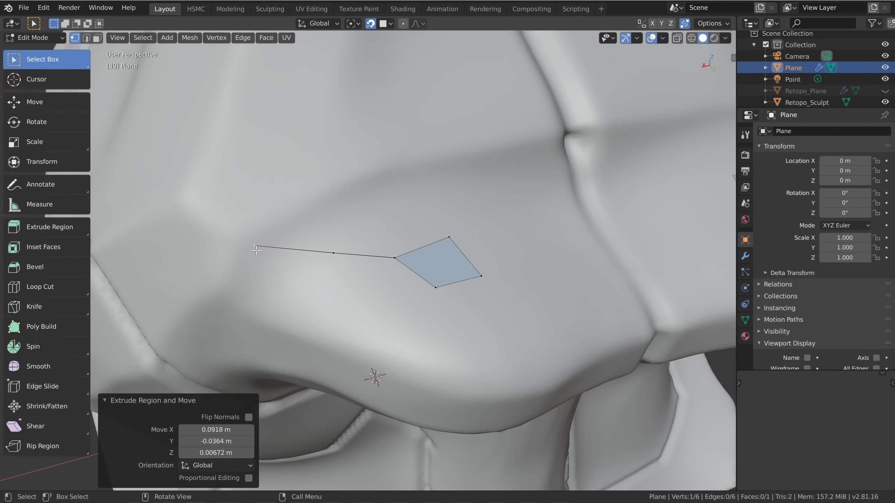
Continue the vertex chain with eight extrusions down around the brow's outer end and along its lower edge to the central ridge
right_click(238, 284, "ctrl")
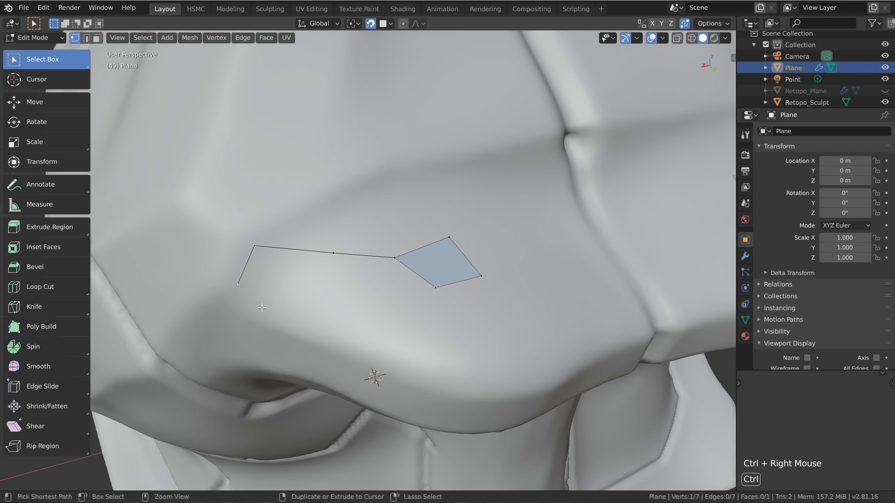
right_click(283, 315, "ctrl")
right_click(339, 336, "ctrl")
right_click(413, 369, "ctrl")
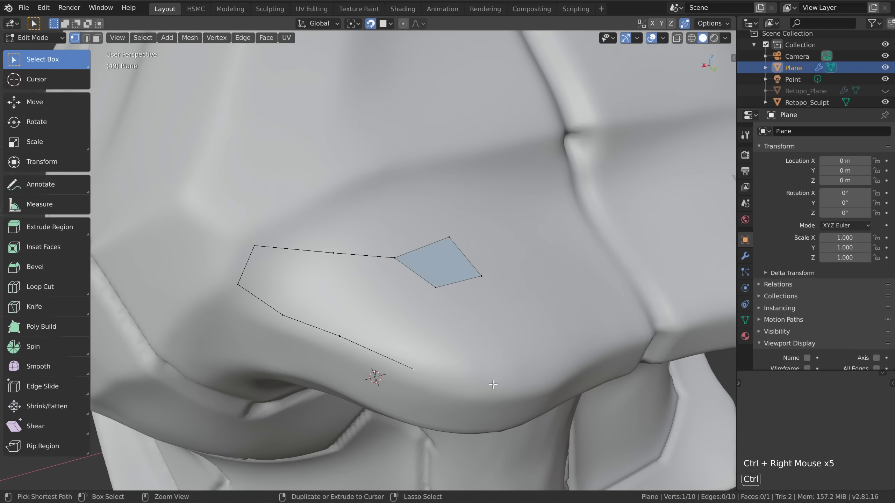
right_click(492, 385, "ctrl")
right_click(554, 386, "ctrl")
right_click(586, 362, "ctrl")
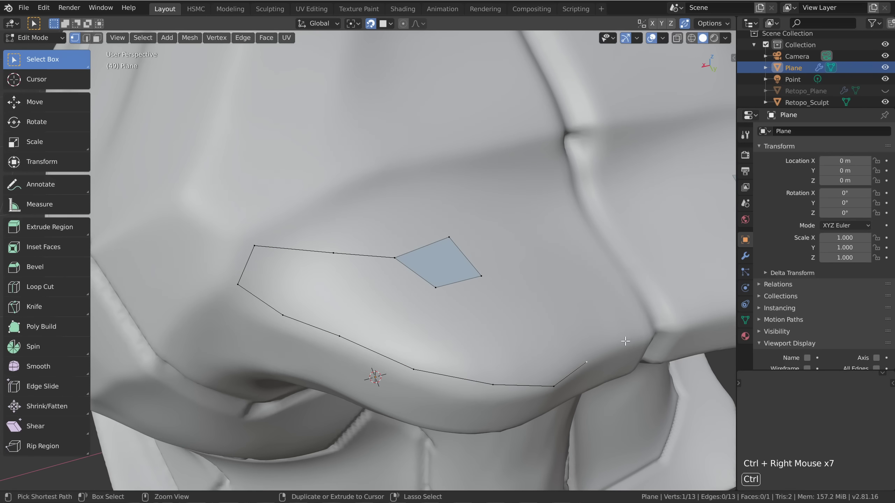
right_click(643, 336, "ctrl")
Add three cross edges joining the upper chain and the quad's two nearest corners to the matching lower chain vertices
left_click(333, 253)
left_click(282, 315, "shift")
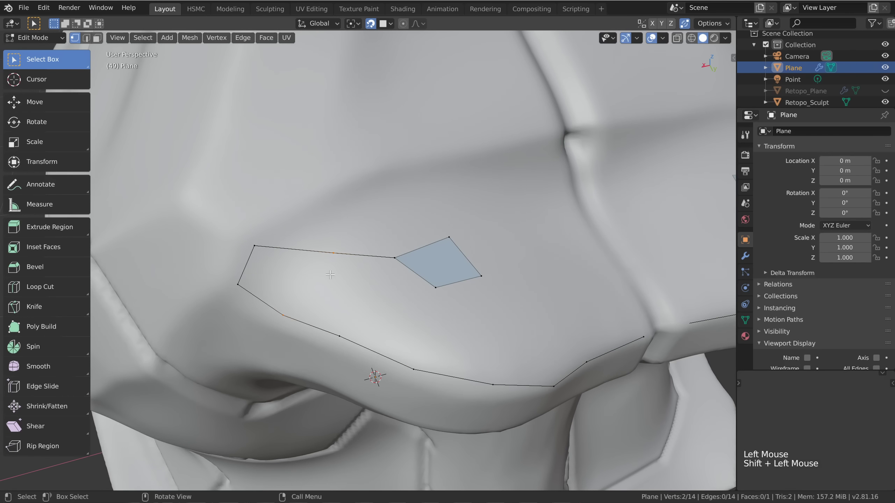
key("f")
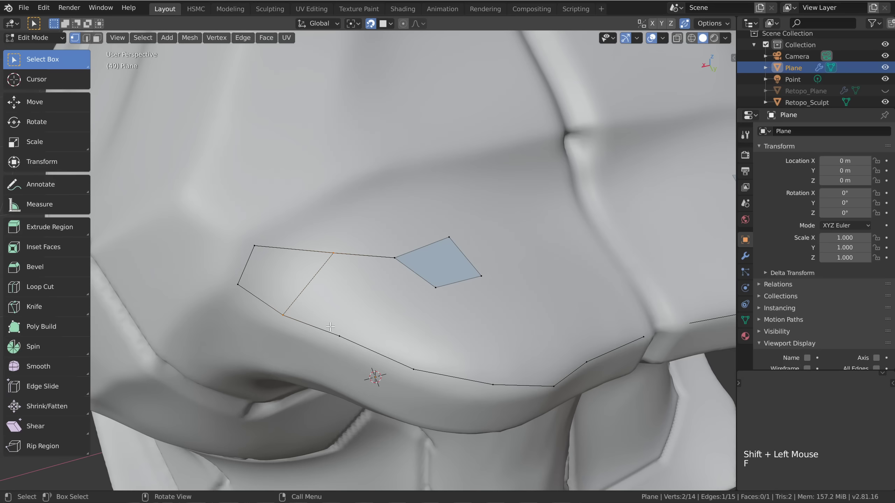
left_click(339, 336)
left_click(395, 258, "shift")
key("f")
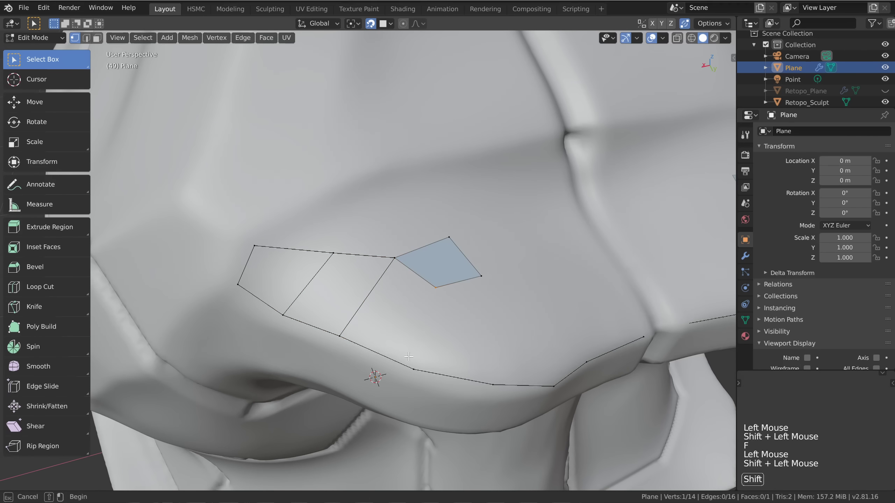
left_click(414, 369)
left_click(436, 288, "shift")
key("f")
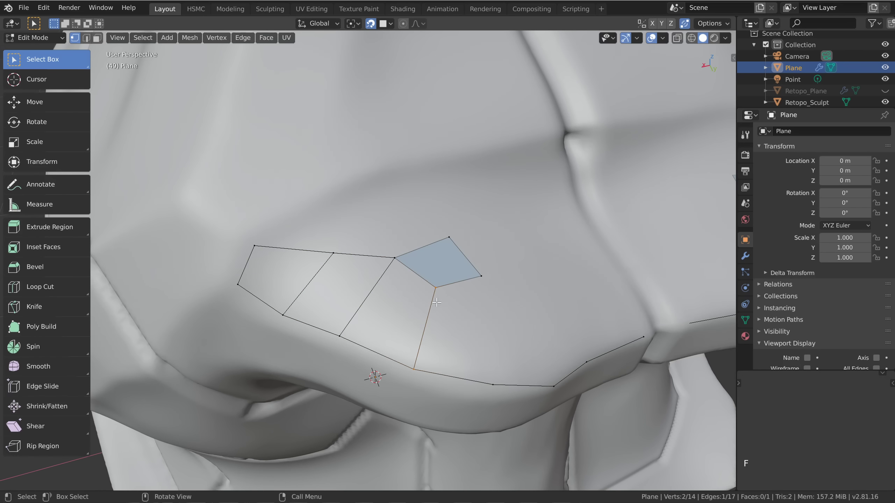
Fill the three outlined cells at the brow's outer end with faces in one operation
left_click(436, 302)
left_click_drag(214, 227, 442, 379)
key("f")
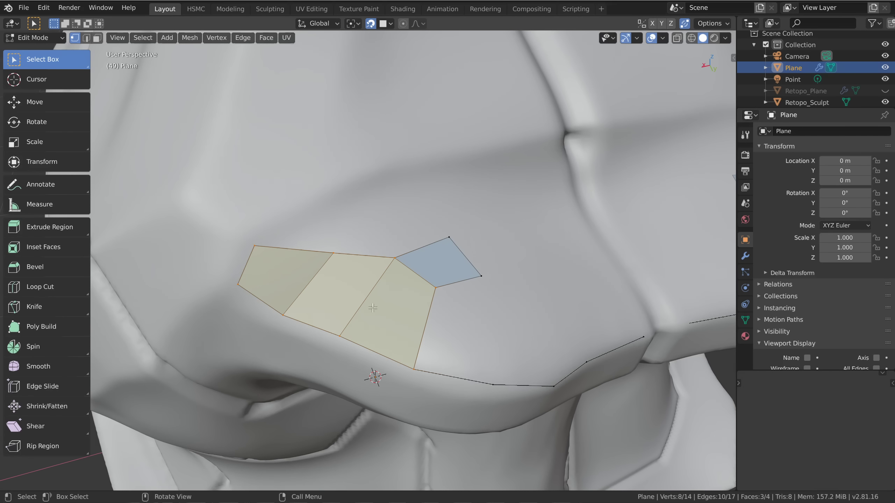
Delete the four leftover chain vertices along the brow's lower edge near the central ridge
left_click_drag(462, 315, 654, 417)
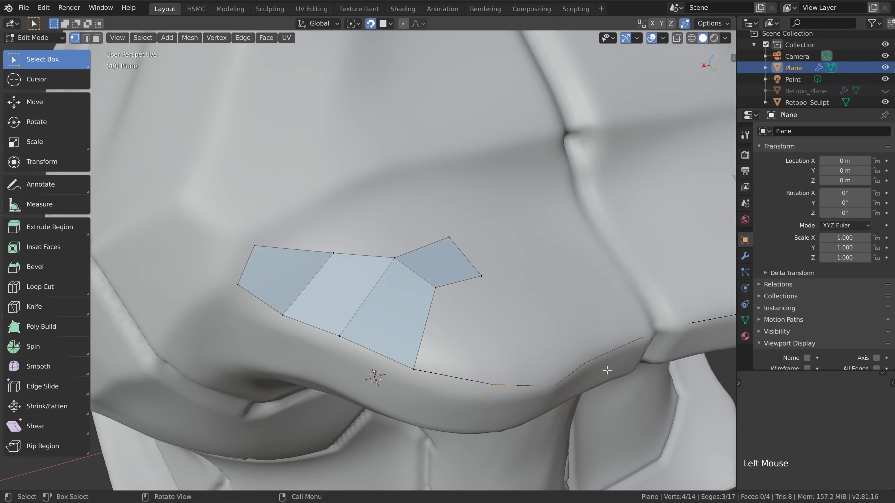
key("x")
left_click(583, 345)
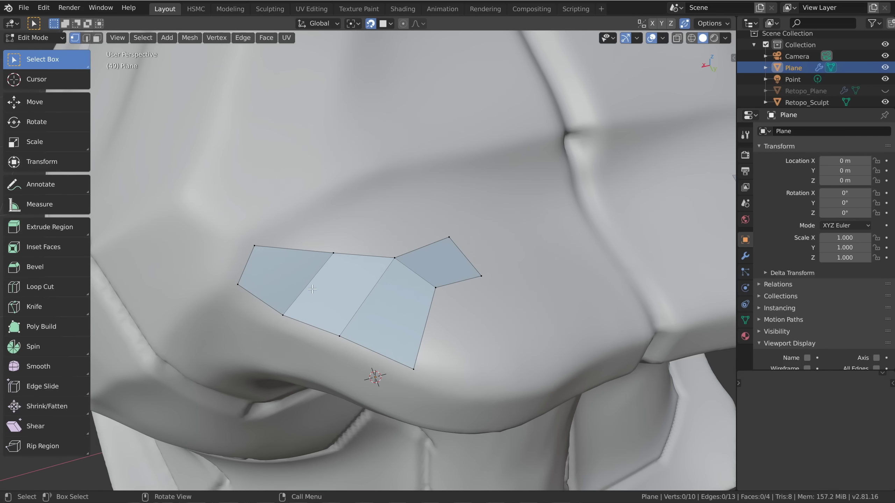
Look up the F2 add-on in the preferences
key("F4")
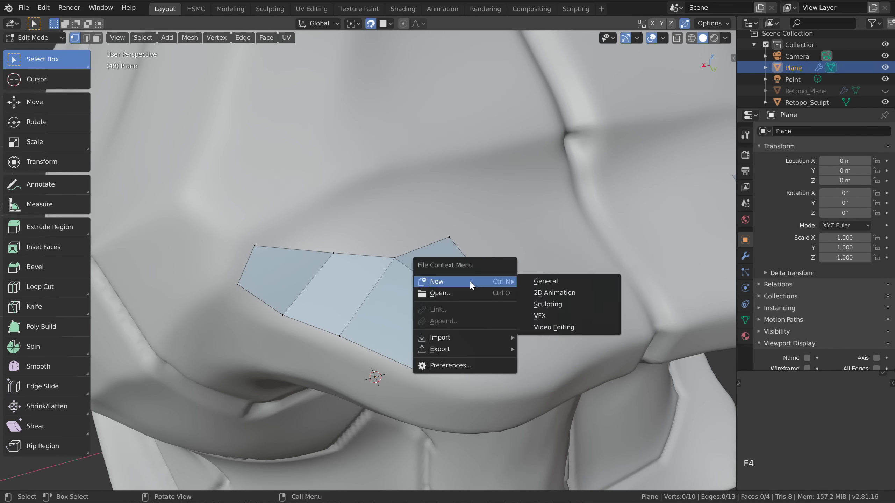
left_click(509, 365)
type("F")
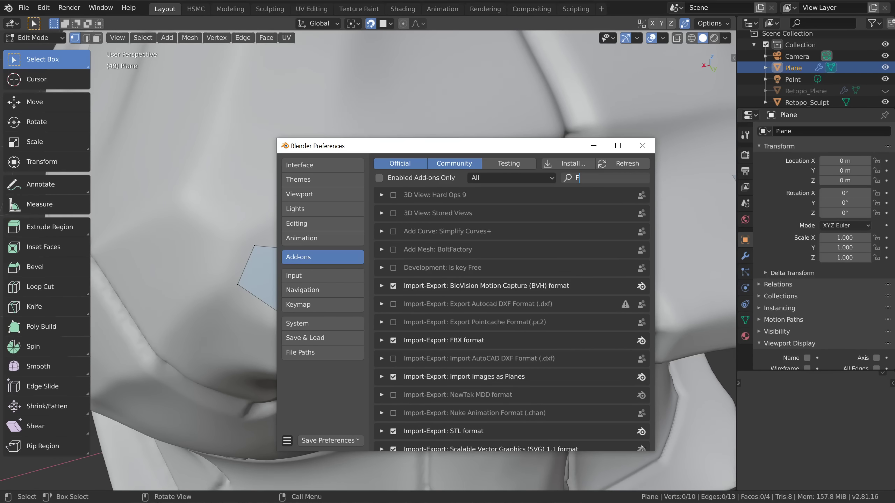
type("2")
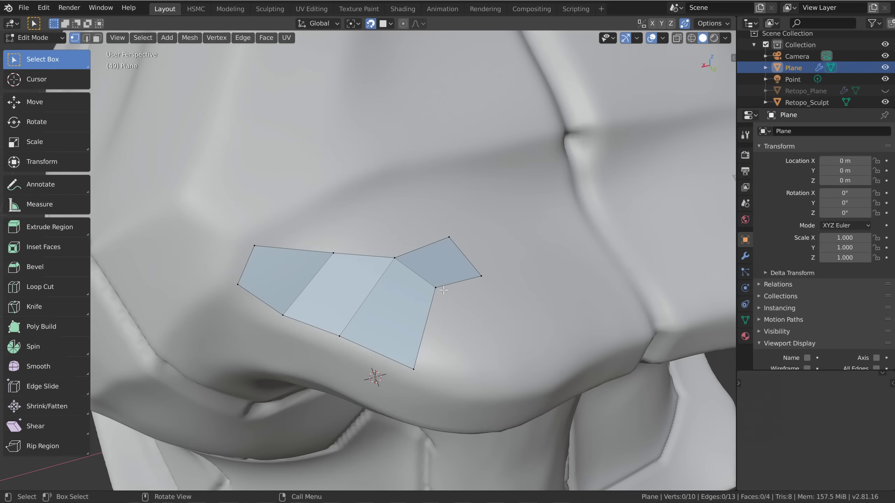
Create a quad from the notch's corner vertex with F2 and place its free corner on the brow's lower edge
left_click(437, 288)
key("f")
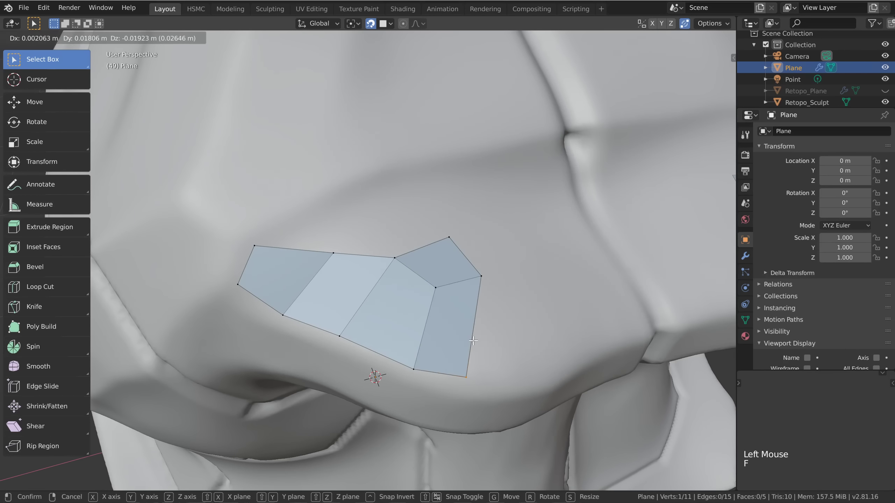
left_click(476, 361)
Switch to edge selection and extrude the new quad's inner edge into two more quads towards the central ridge
key("2")
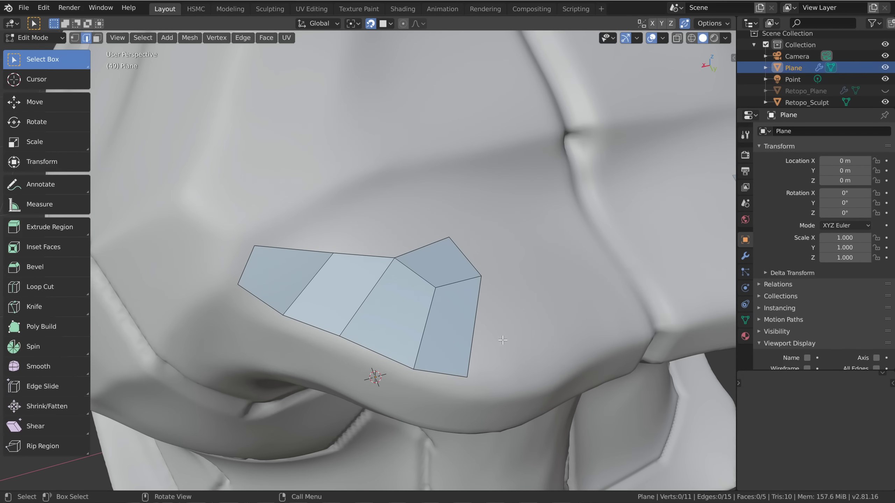
left_click(472, 341)
right_click(546, 324, "ctrl")
right_click(609, 293, "ctrl")
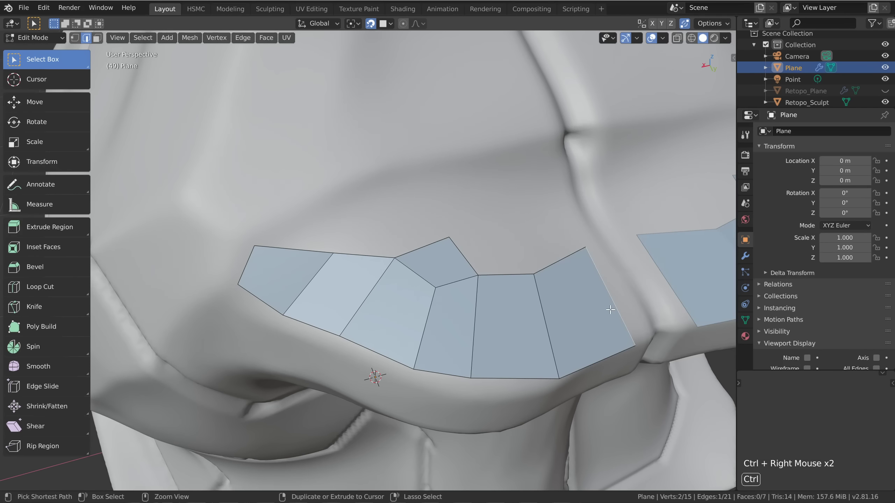
Scale, move and rotate the strip's free end edge to fit it beside the central ridge
key("s")
left_click(611, 303)
mouse_move(611, 303)
middle_mouse_down()
mouse_move(563, 371)
mouse_move(523, 341)
middle_mouse_up()
key("g")
left_click(581, 392)
key("r")
left_click(587, 373)
Rotate the free end edge by -45° about the view axis and nudge it along the brow surface
middle_click_drag(544, 312, 338, 229)
key("r")
left_click(485, 257)
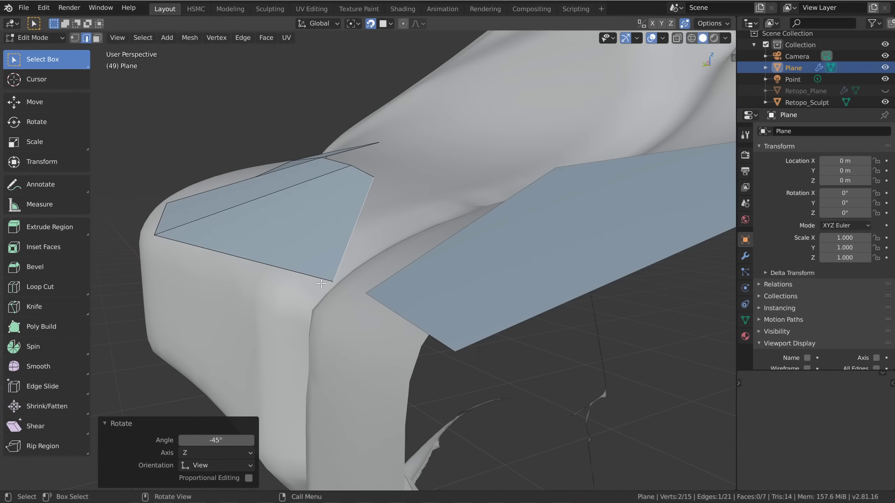
middle_click_drag(343, 272, 465, 307)
scroll(405, 289, "down", 1)
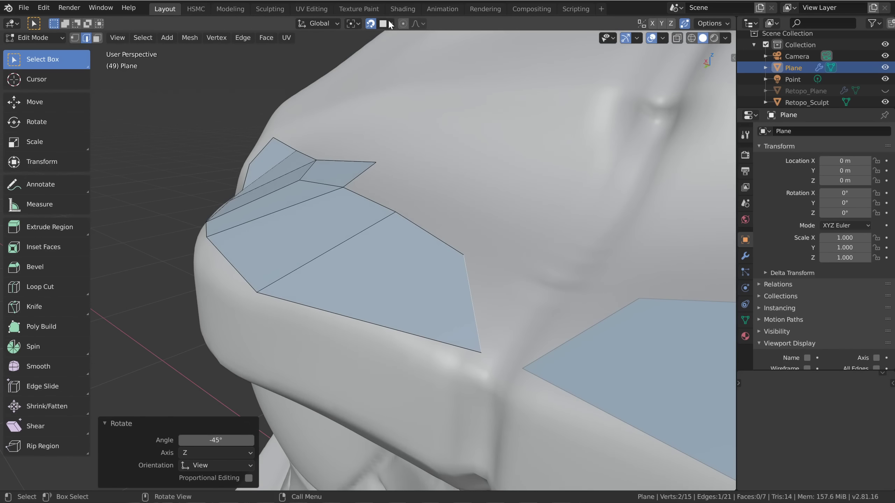
mouse_move(423, 301)
middle_mouse_down()
mouse_move(403, 297)
mouse_move(431, 290)
middle_mouse_up()
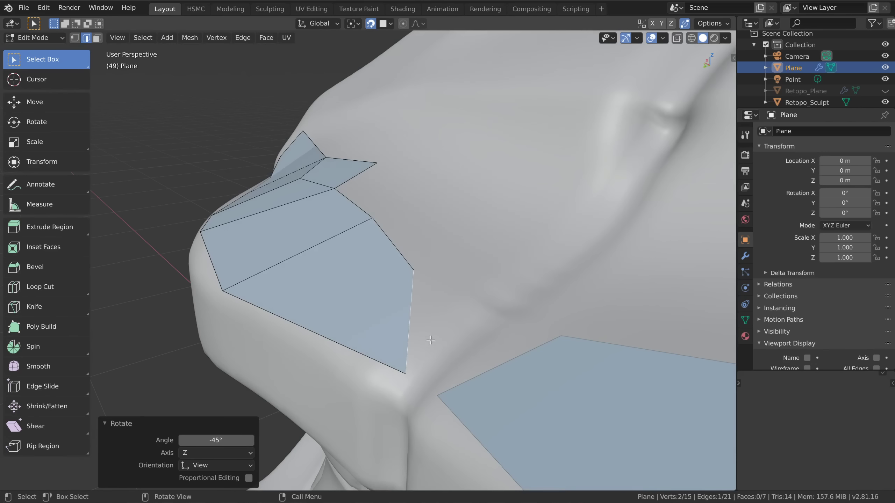
key("g")
left_click(434, 318)
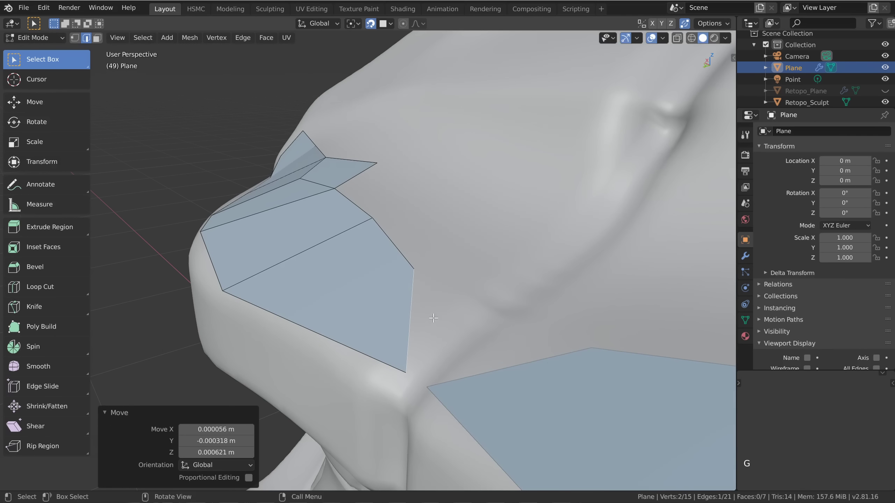
Rotate the strip's free end edge by 38.8° about the view axis and move it closer to the central ridge
middle_click_drag(394, 326, 258, 298)
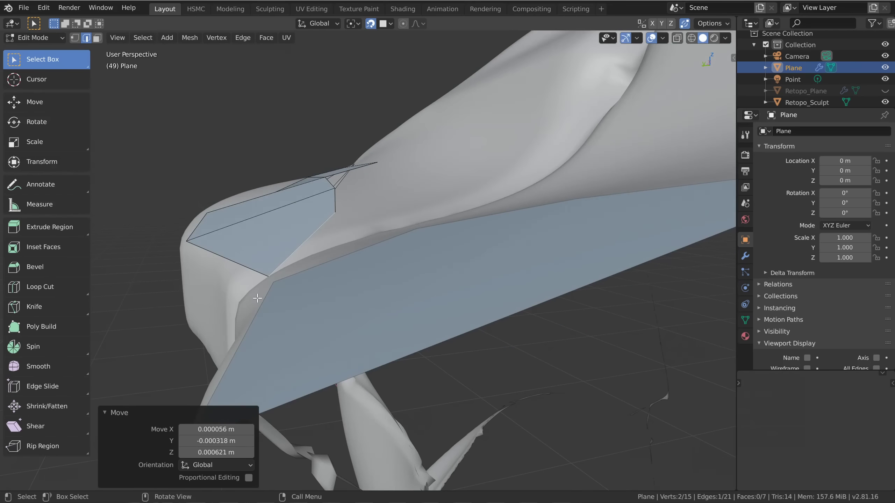
middle_click_drag(361, 273, 516, 267)
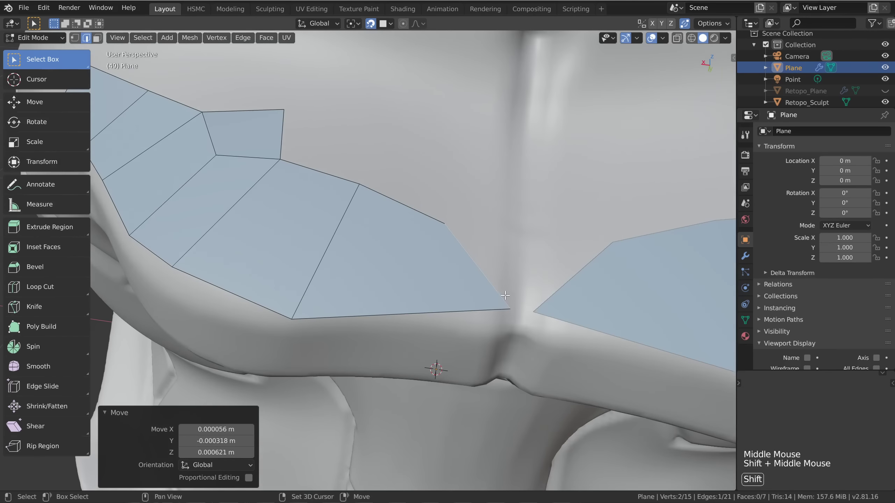
middle_click_drag(520, 236, 493, 289, "shift")
middle_click_drag(493, 289, 468, 343)
key("r")
left_click(523, 366)
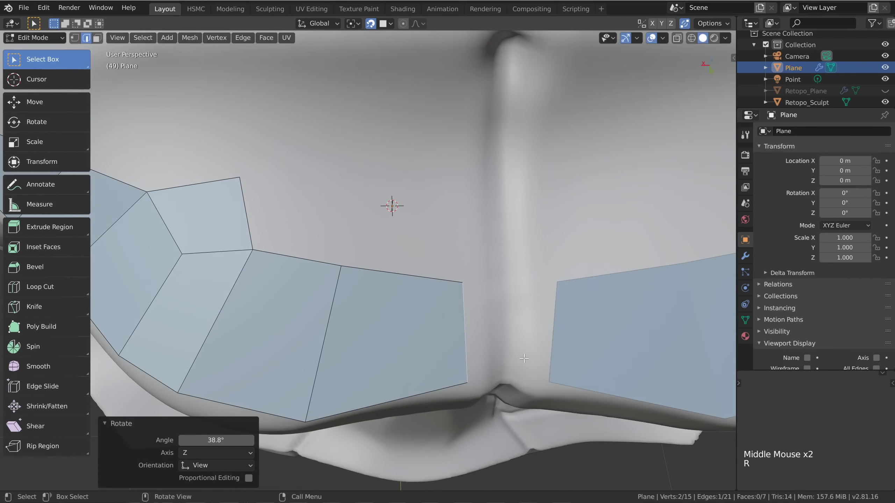
key("g")
left_click(529, 357)
key("g")
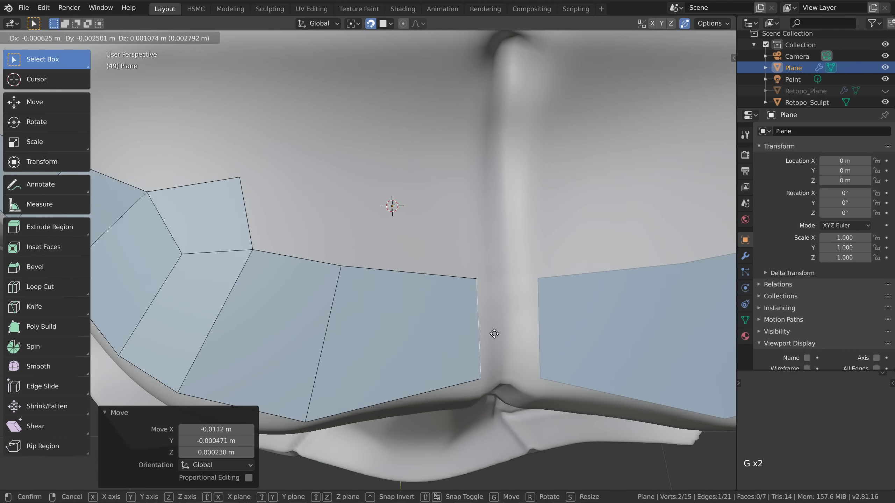
left_click(494, 334)
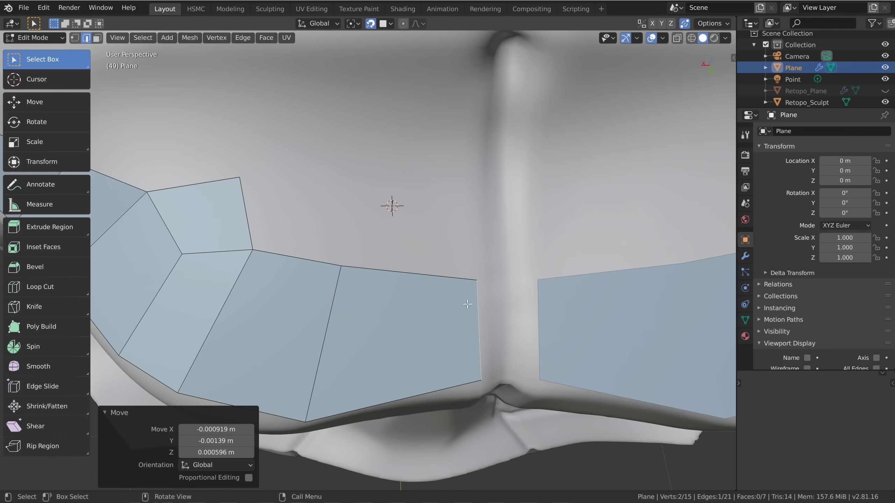
Switch to vertex selection and select the upper vertex shared by the two quads nearest the central ridge
scroll(467, 304, "down", 2)
middle_click_drag(467, 304, 433, 326, "shift")
scroll(446, 294, "up", 1)
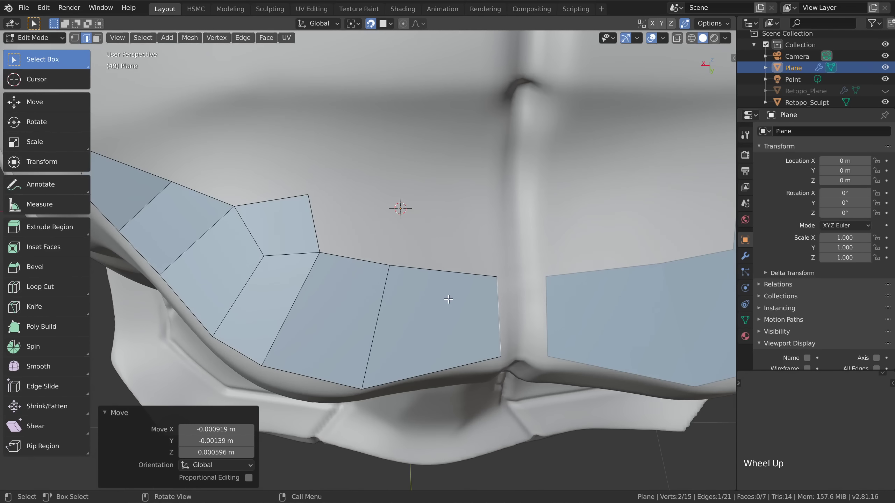
key("1")
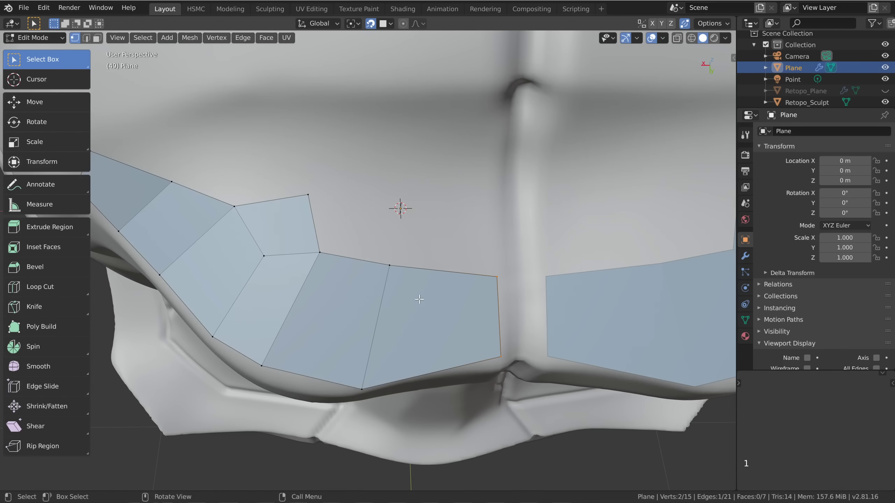
left_click(391, 269)
key("g")
key("g")
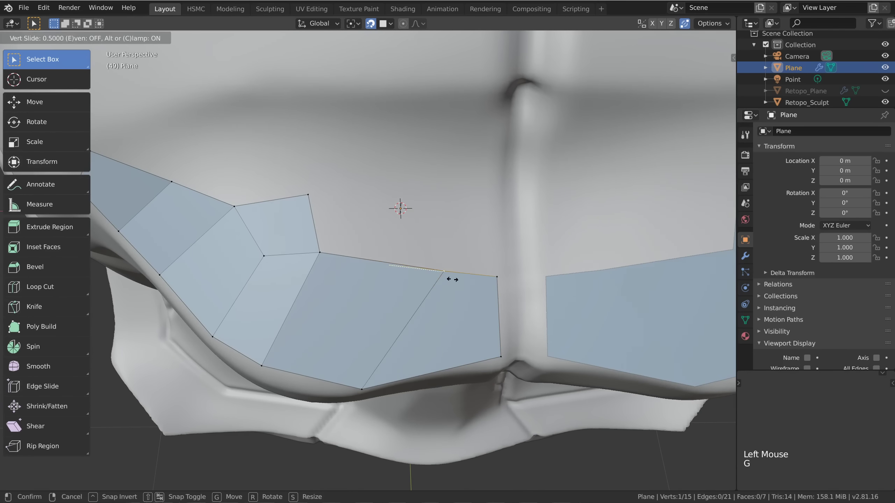
right_click(414, 284)
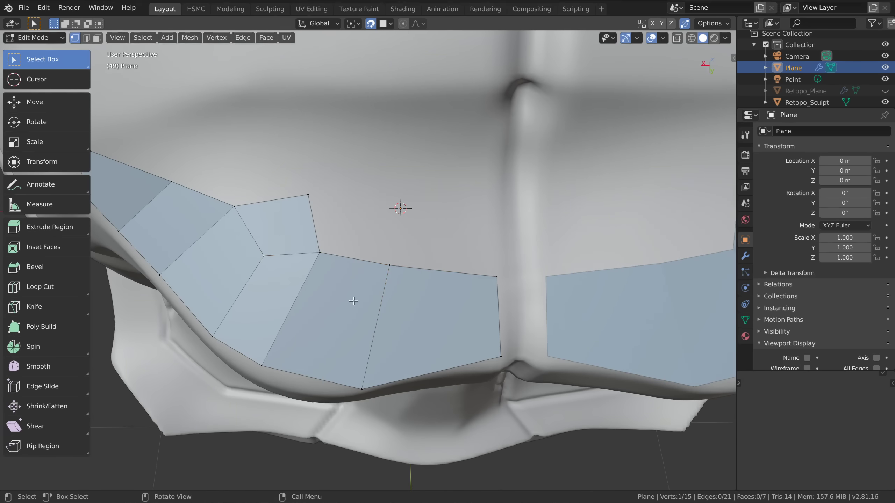
Leave Edit Mode, select the Retopo_Sculpt object and put it into Sculpt Mode
scroll(399, 286, "down", 2)
middle_click_drag(399, 285, 368, 281)
scroll(368, 281, "up", 2)
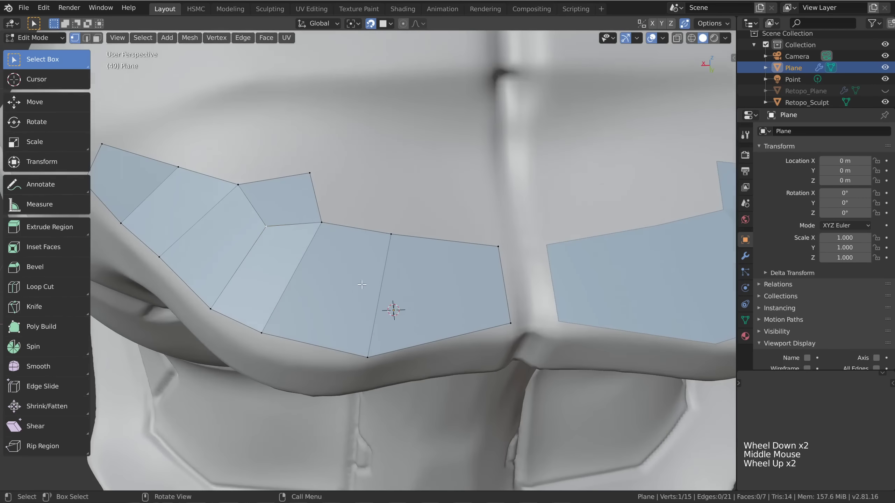
scroll(381, 236, "down", 1)
key("Tab")
left_click(384, 176)
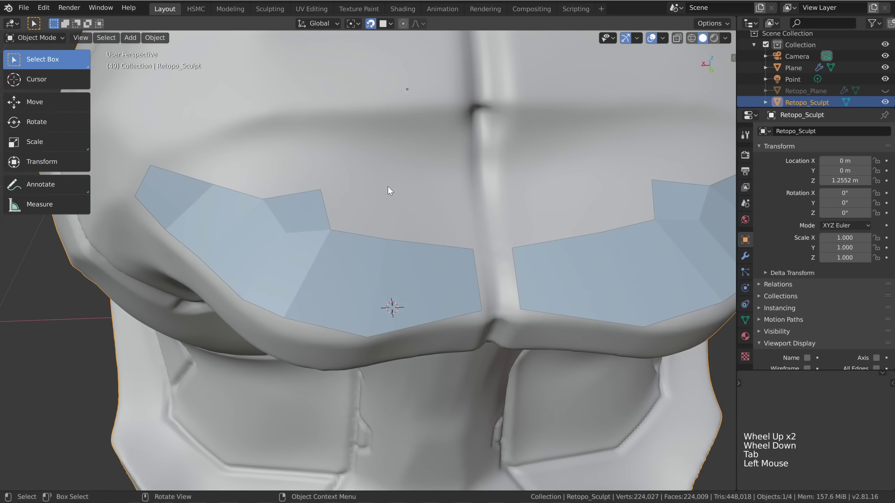
left_click(35, 38)
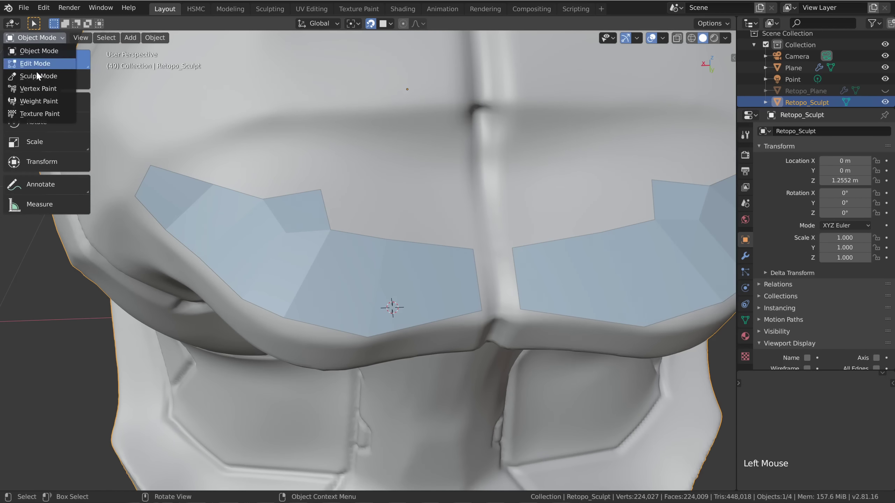
left_click(43, 76)
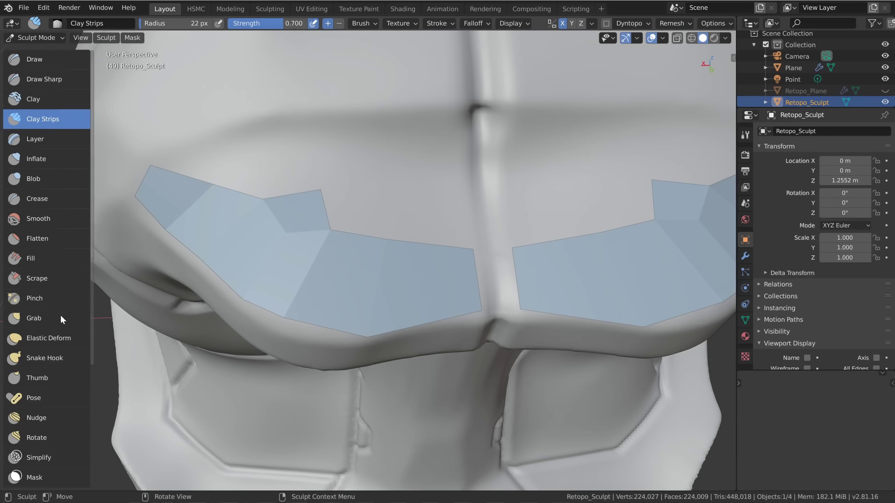
Choose the Grab brush and set its Normal Weight to 1.000
left_click(47, 317)
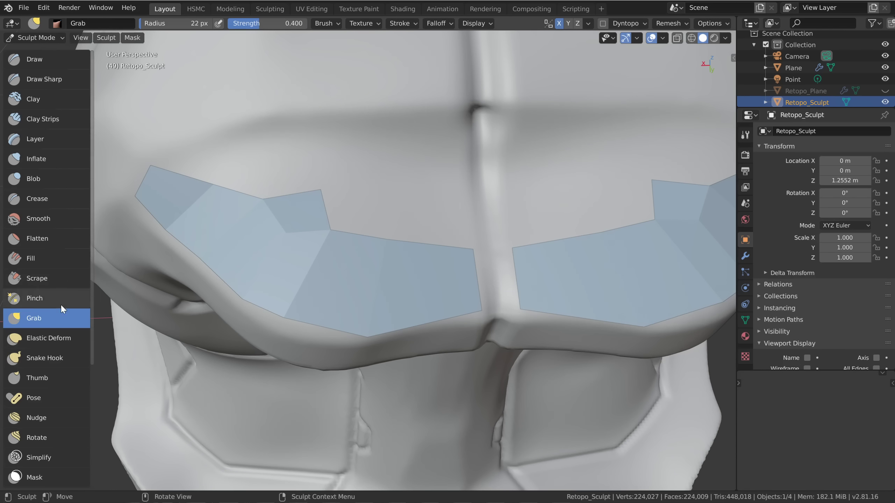
left_click(745, 134)
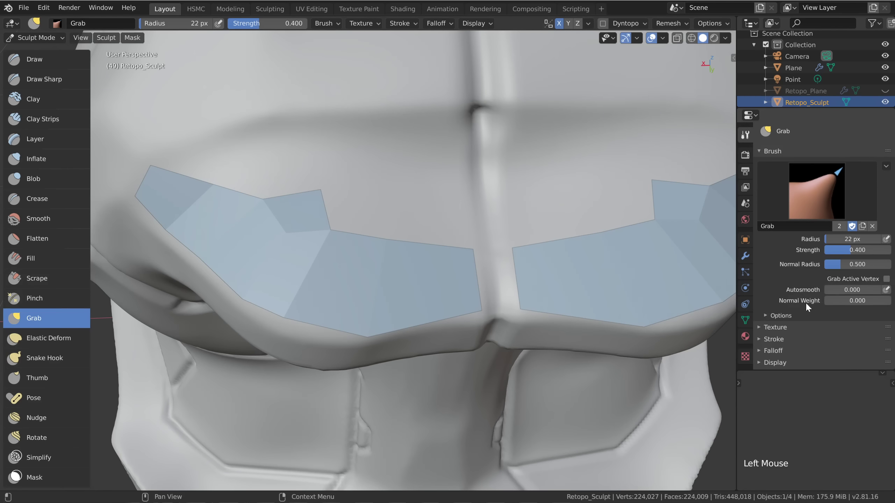
left_click_drag(824, 300, 888, 301)
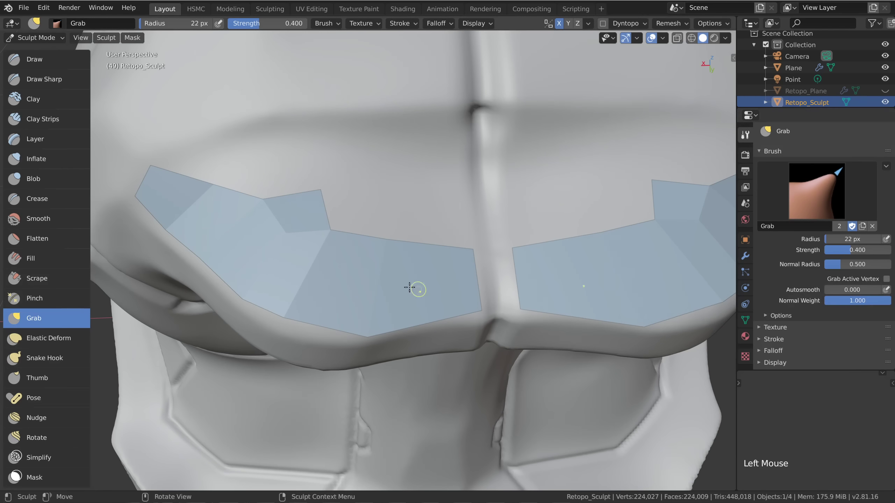
Try pulling the sculpt's brow surface outward with the Grab brush at a 57 px radius, and undo the stroke
middle_click_drag(413, 291, 366, 199)
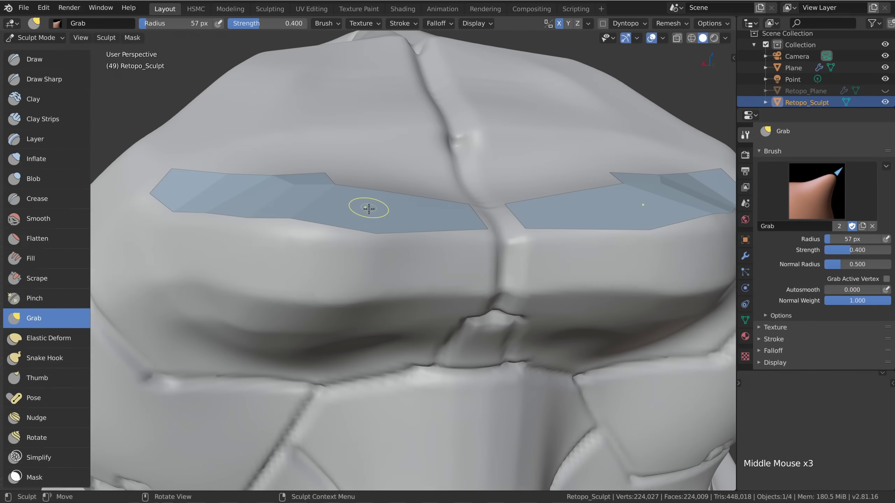
left_click_drag(365, 206, 402, 132)
mouse_move(377, 245)
middle_mouse_down()
mouse_move(375, 280)
mouse_move(375, 266)
middle_mouse_up()
key("ctrl+z")
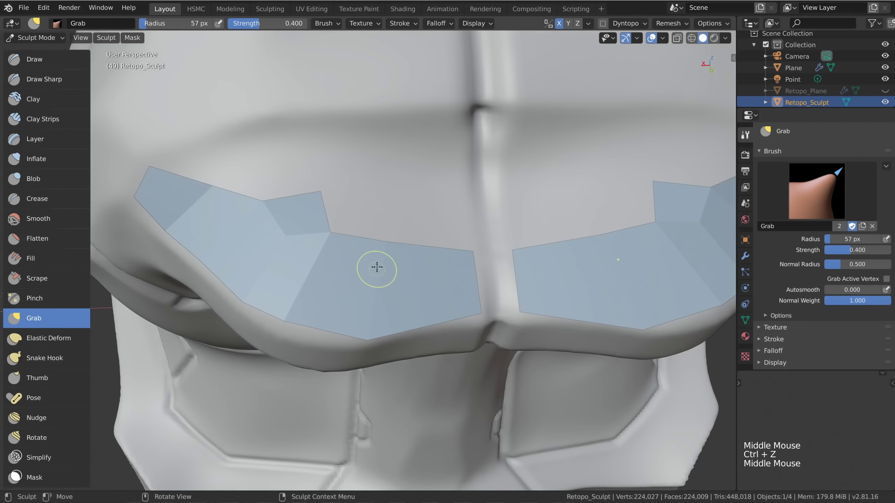
Enlarge the Grab brush radius to 127 px and pull a mirrored spike up out of the brow beneath the retopology strip
key("f")
left_click(384, 271)
mouse_move(384, 271)
left_mouse_down()
mouse_move(382, 236)
mouse_move(397, 181)
left_mouse_up()
middle_click_drag(363, 283, 361, 297)
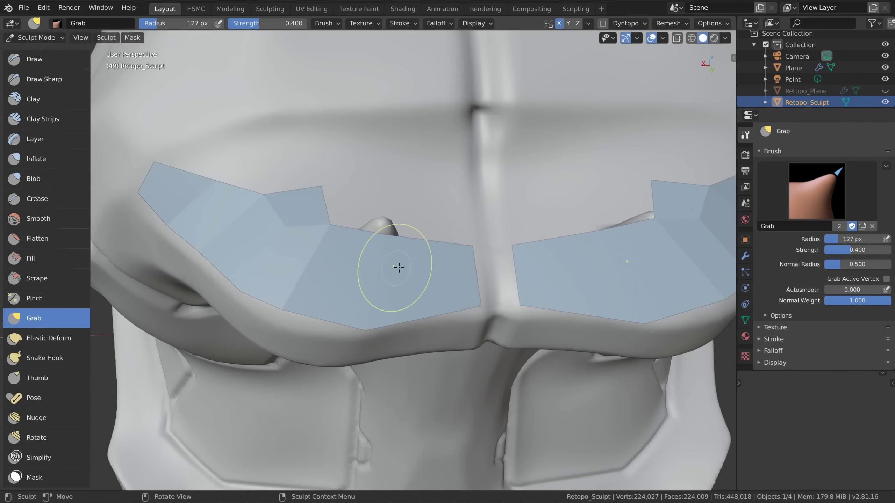
middle_click_drag(400, 266, 412, 235)
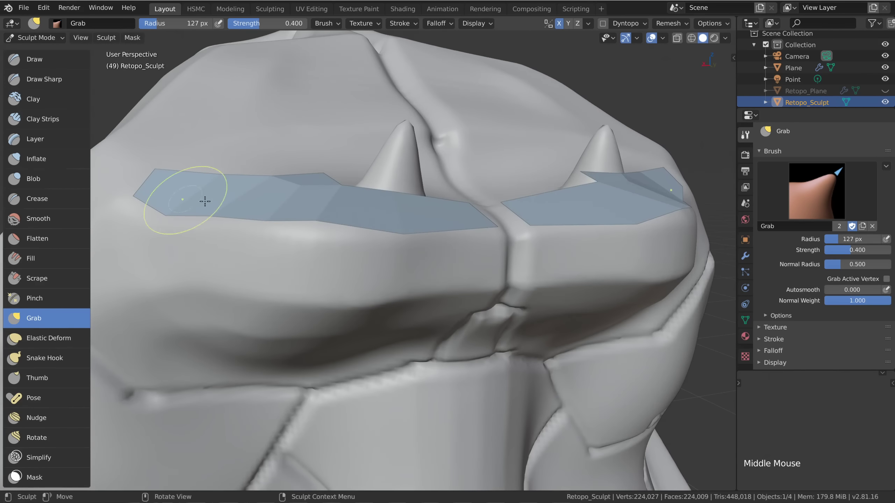
middle_click_drag(366, 215, 367, 267)
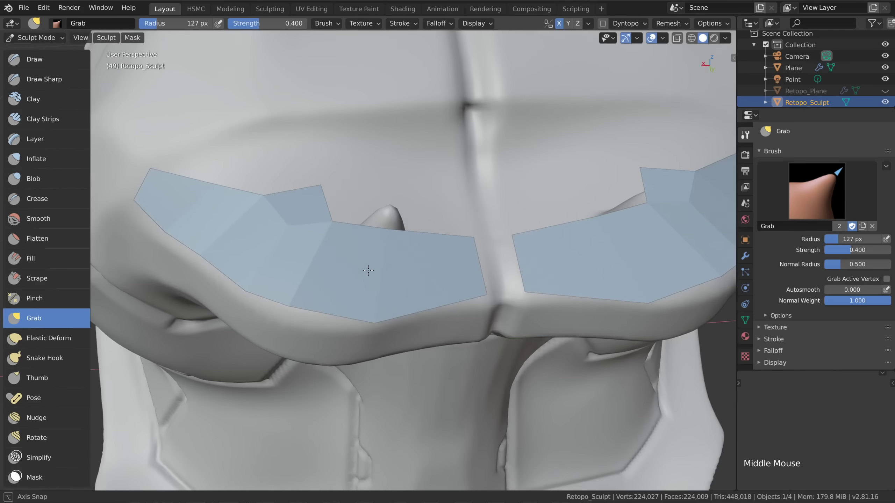
Return to Object Mode, pick the Plane object from the overlapping objects on the brow and enter Edit Mode
left_click(44, 38)
left_click(39, 50)
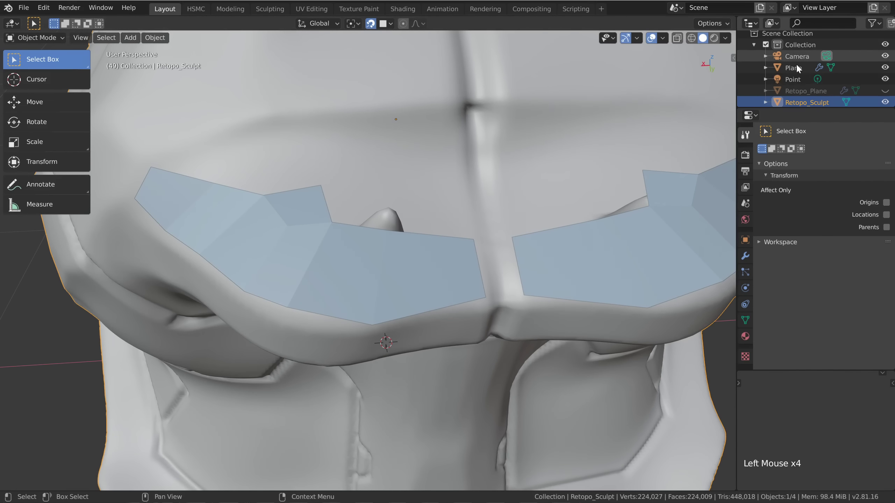
left_click(333, 259, "alt")
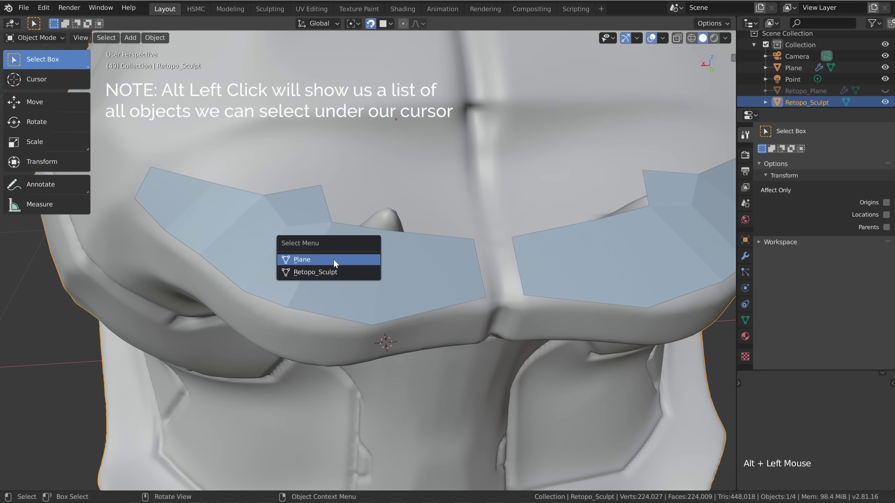
left_click(304, 261)
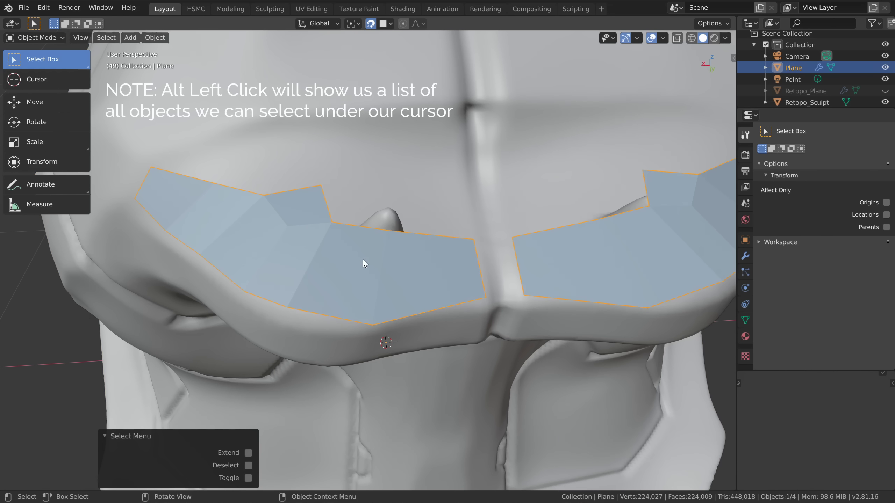
key("Tab")
Connect the notch's inner vertex to the strip's lower corner vertex beside the central ridge, cutting across the quads
mouse_move(379, 255)
middle_mouse_down()
mouse_move(385, 172)
mouse_move(455, 316)
mouse_move(310, 180)
middle_mouse_up()
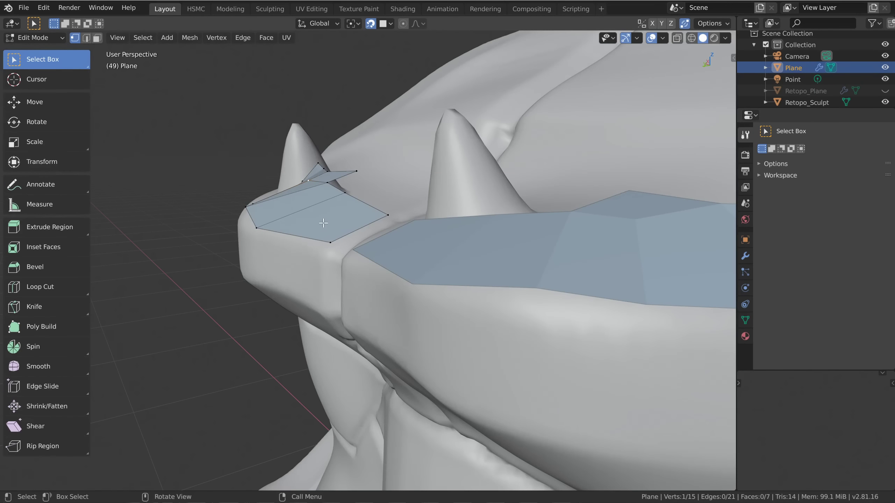
left_click(329, 238, "shift")
key("j")
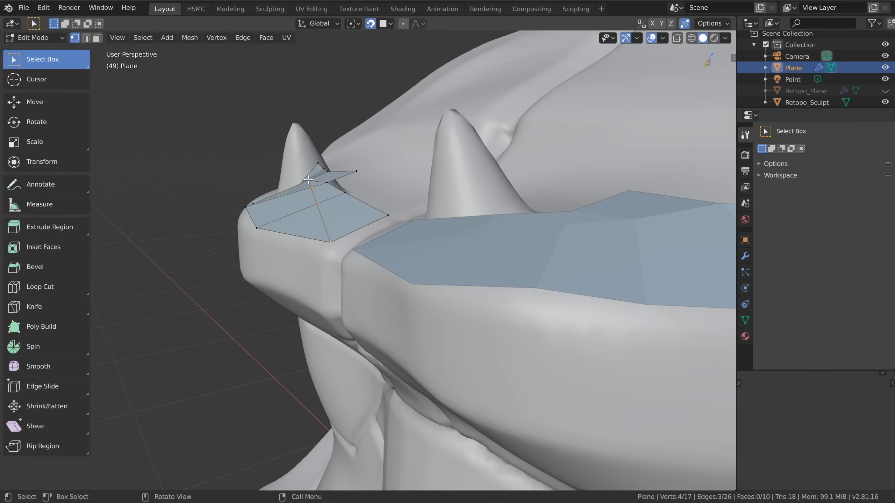
Select the two new vertices where the connection crosses the quad edges and move them slightly with surface snapping
middle_click_drag(305, 178, 324, 222)
left_click(313, 221)
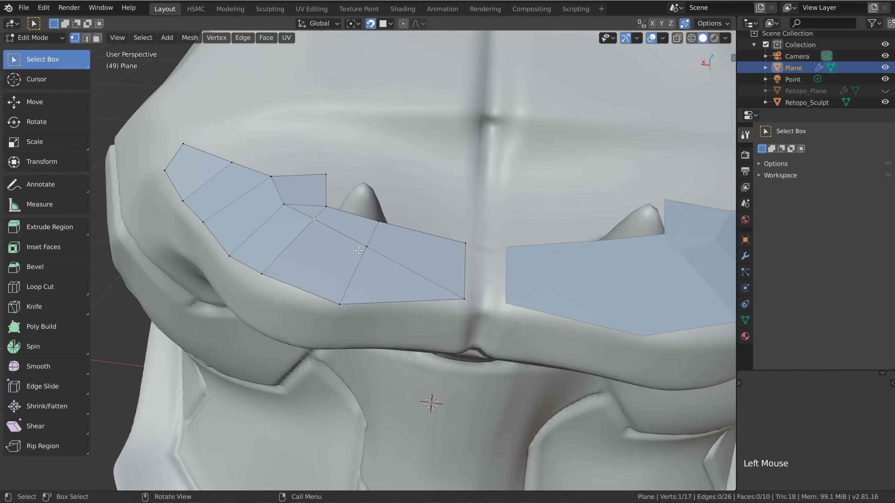
left_click(366, 247, "shift")
middle_click_drag(367, 247, 390, 292)
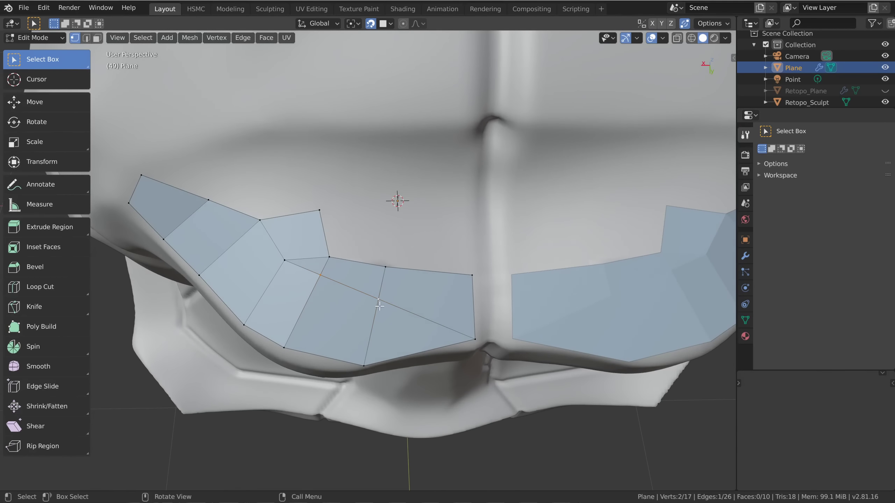
key("g")
left_click(395, 303)
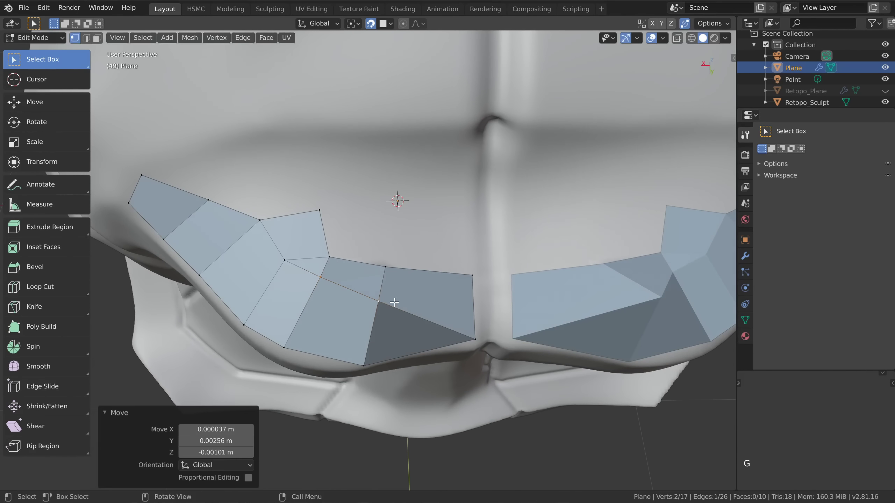
Undo the vertex move and the connection cut across the quads
middle_click_drag(394, 302, 367, 289)
key("ctrl+z")
key("ctrl+z")
key("ctrl+z")
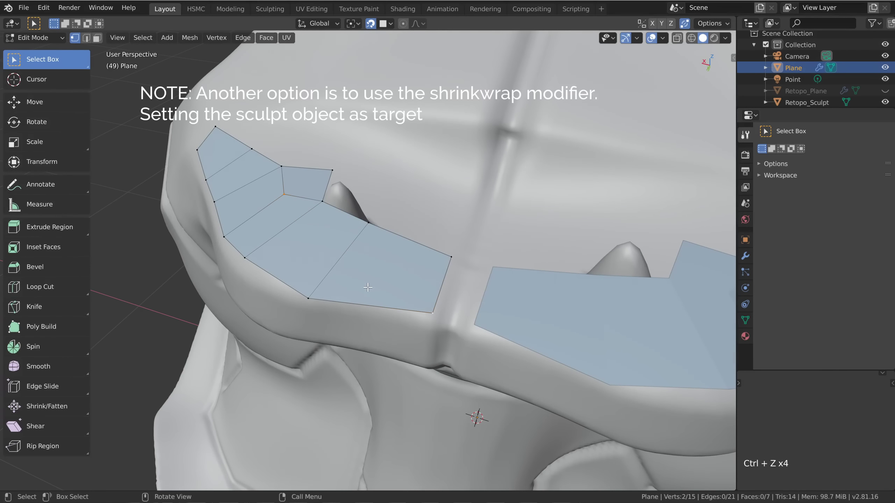
Knife-cut from the notch's inner vertex through the strip's quads to the middle of its end edge beside the ridge
key("k")
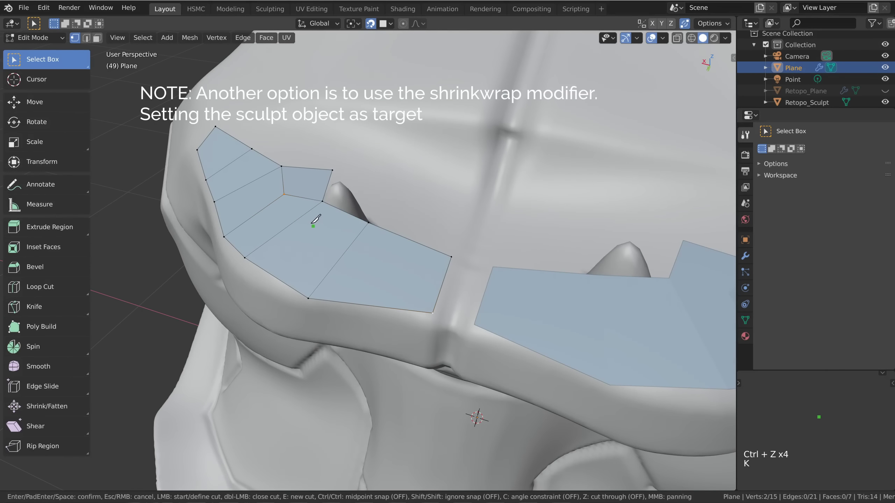
left_click(284, 194)
left_click(298, 219)
left_click(442, 282)
key("Return")
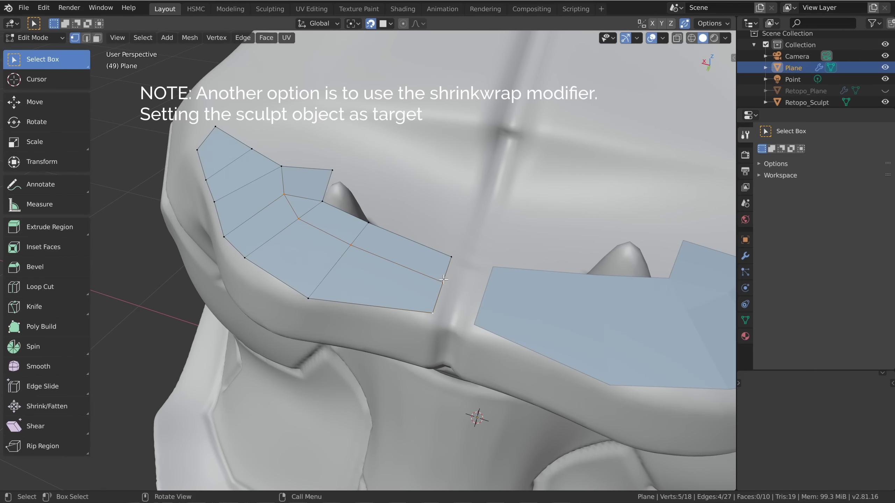
Move the knife cut's vertices slightly so they snap onto the sculpt's surface
middle_click_drag(363, 289, 424, 294)
key("g")
left_click(430, 304)
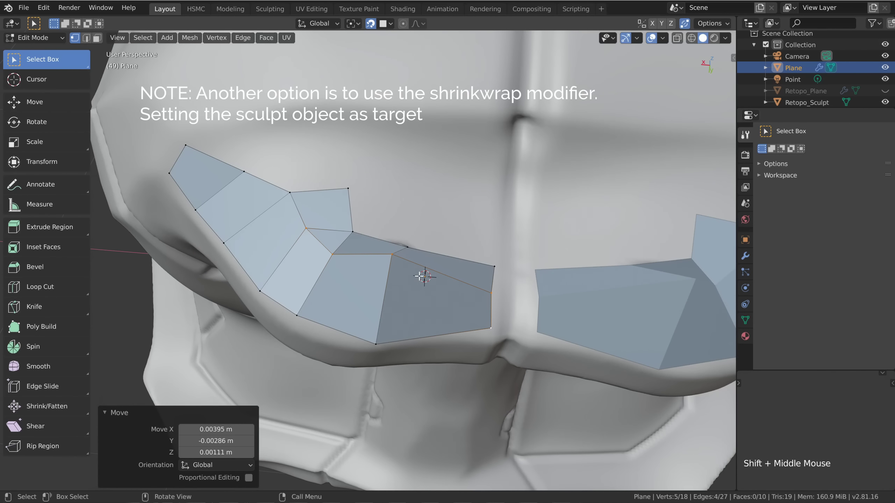
Undo the vertex move, the knife cut and the earlier Grab stroke that raised the brow's spikes
key("ctrl+z")
key("ctrl+z")
key("ctrl+z")
key("ctrl+z")
key("ctrl+z")
key("ctrl+z")
key("ctrl+z")
key("ctrl+z")
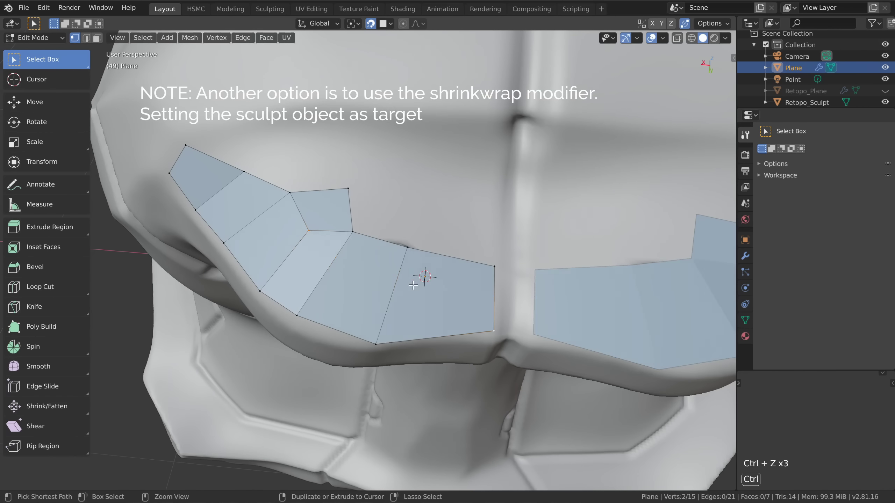
key("ctrl+z")
key("ctrl+z")
key("ctrl+z")
key("ctrl+z")
key("ctrl+z")
key("ctrl+z")
key("ctrl+z")
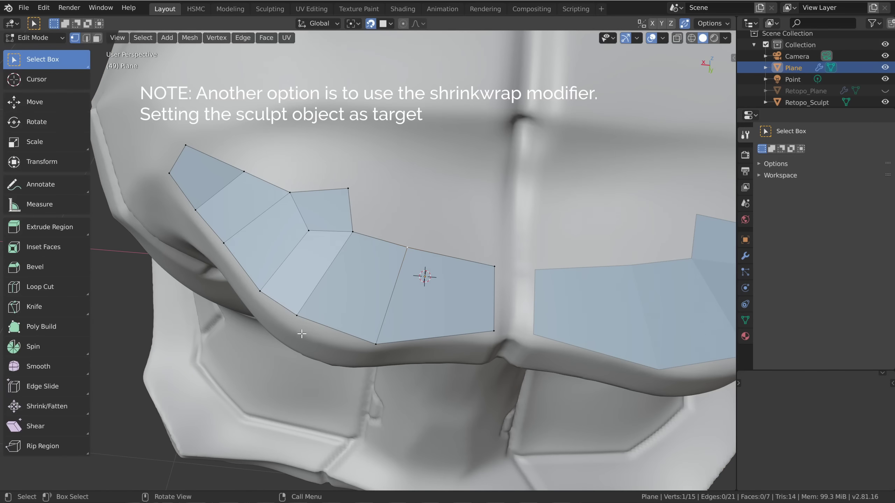
Move the strip's lower-edge vertex below the notch along the brow's rim, closer to the central ridge
left_click(297, 315)
key("g")
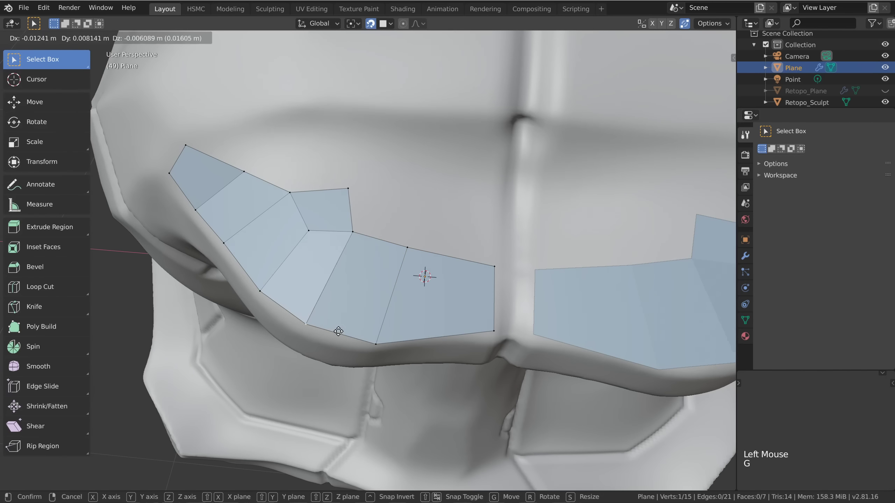
left_click(346, 339)
Select the strip's whole lower boundary edge chain and extrude it down the front of the brow
middle_click_drag(346, 339, 474, 233)
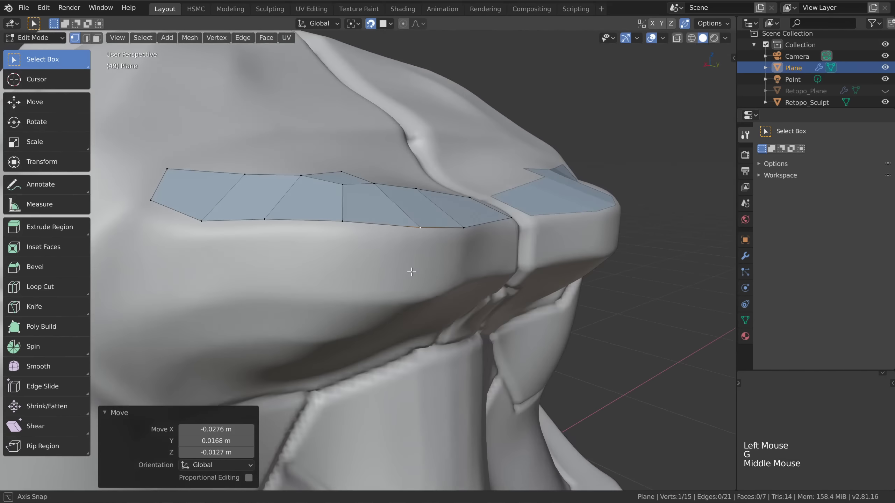
key("2")
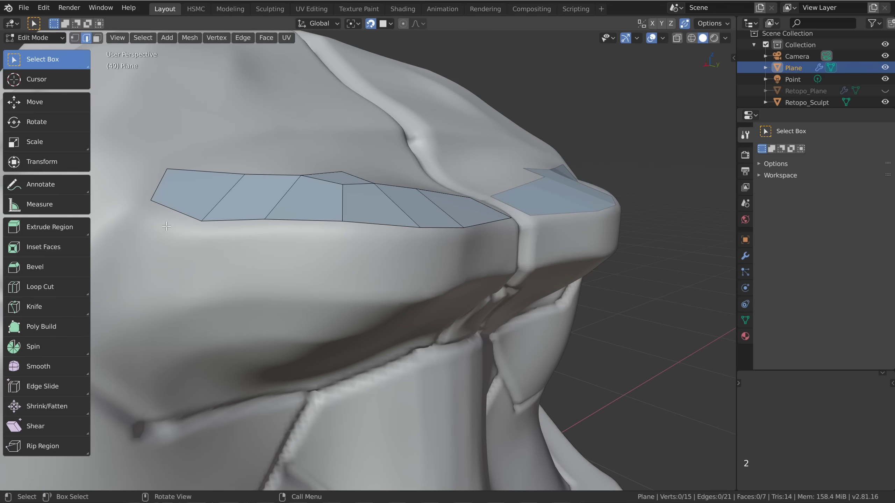
left_click(174, 216)
middle_click_drag(321, 247, 467, 243)
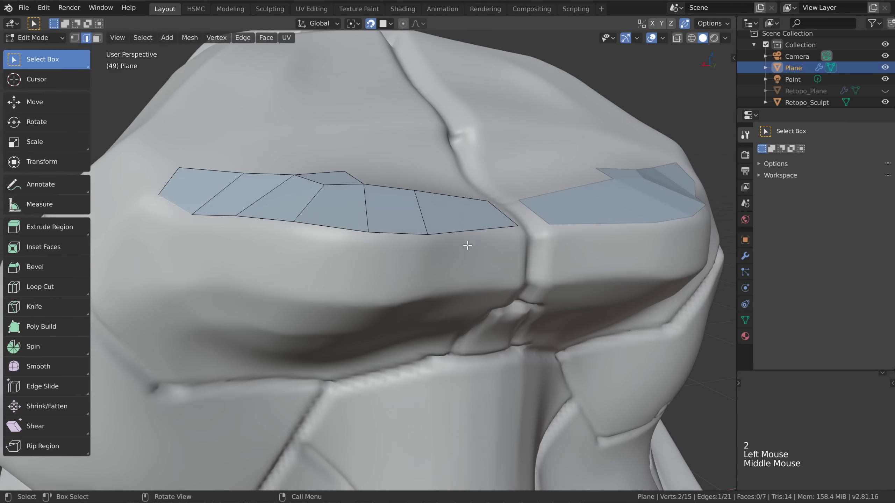
left_click(476, 231, "ctrl")
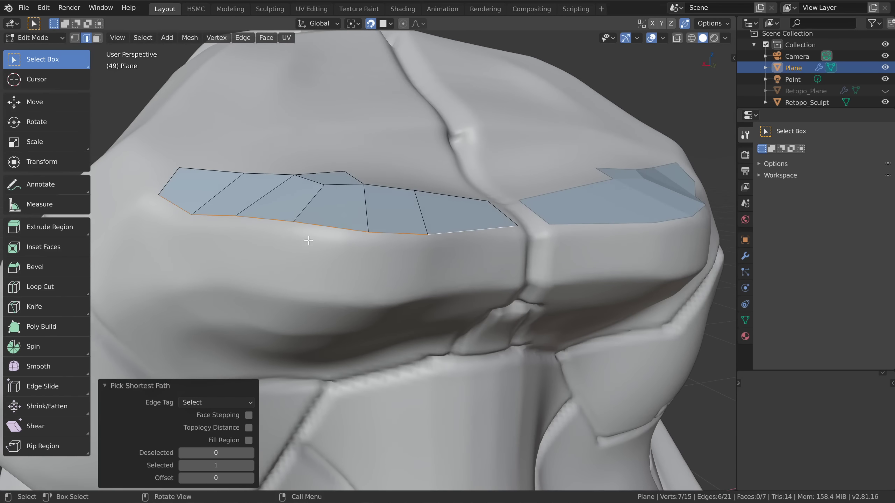
mouse_move(457, 262)
middle_mouse_down()
mouse_move(465, 252)
mouse_move(457, 251)
middle_mouse_up()
key("e")
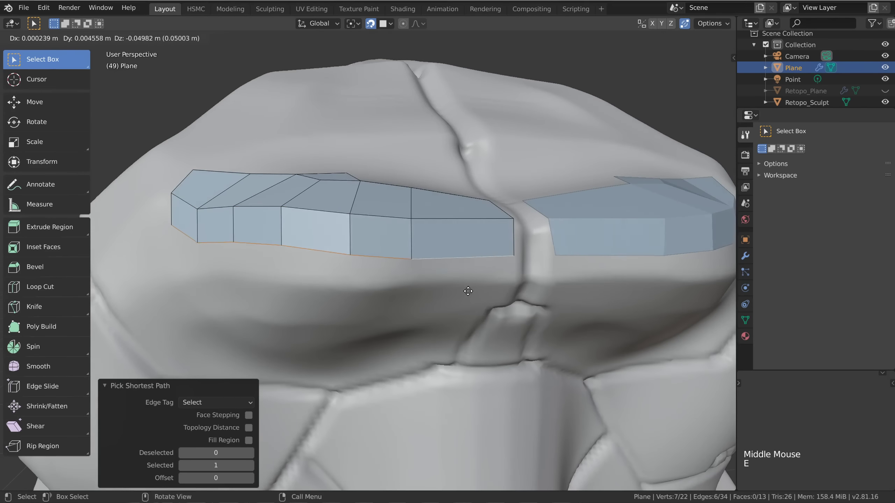
left_click(470, 309)
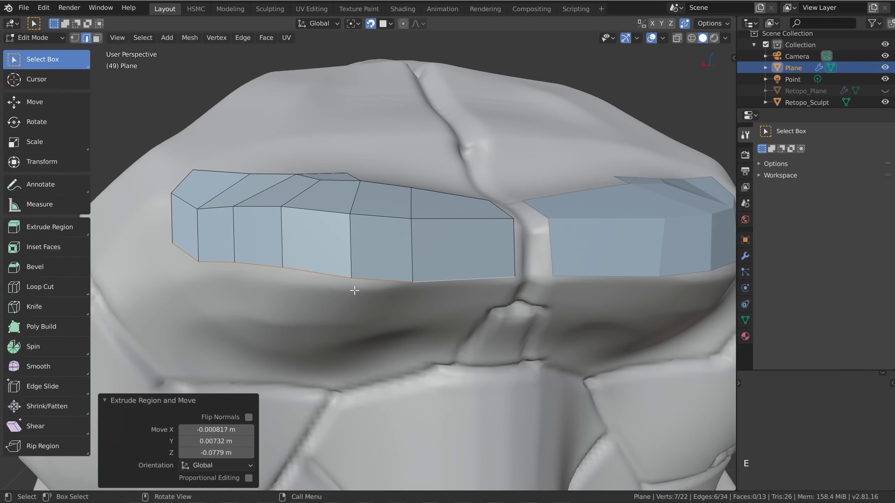
Duplicate the extruded strip's lower edges further down the eye hollow, then extrude and scale them into a separate second strip
mouse_move(355, 291)
middle_mouse_down()
mouse_move(493, 208)
mouse_move(475, 243)
mouse_move(487, 242)
middle_mouse_up()
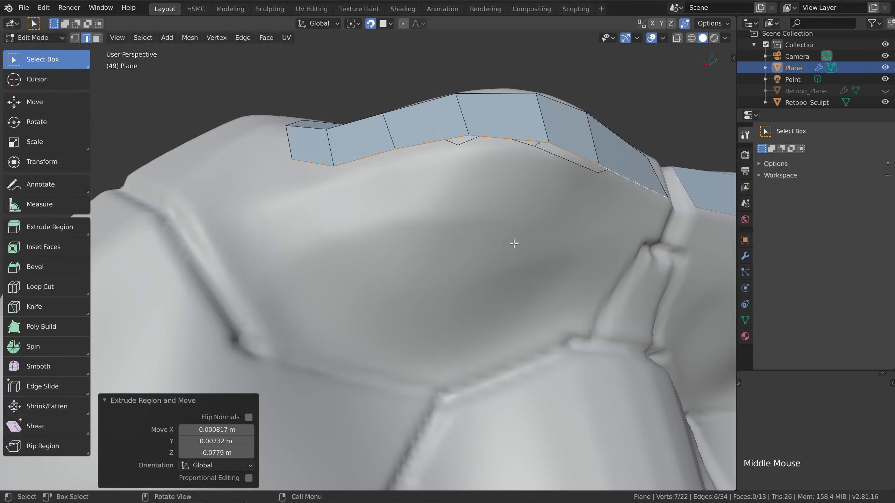
key("shift+d")
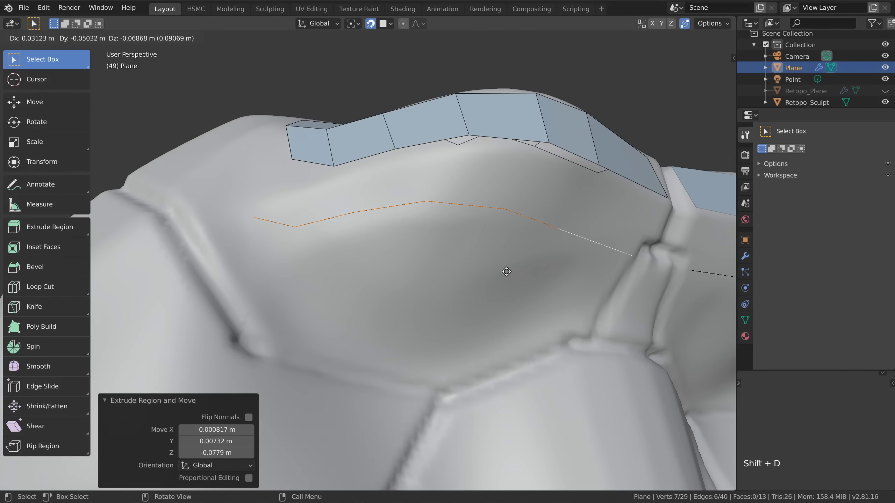
left_click(506, 267)
key("e")
left_click(456, 292)
key("s")
left_click(501, 297)
Select the whole second strip and flip its normals
middle_click_drag(347, 272, 395, 291)
key("ctrl+l")
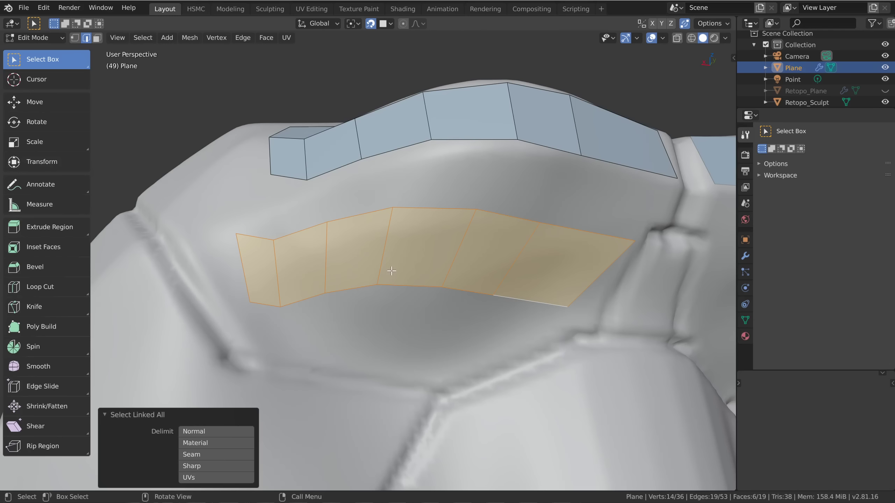
key("alt+n")
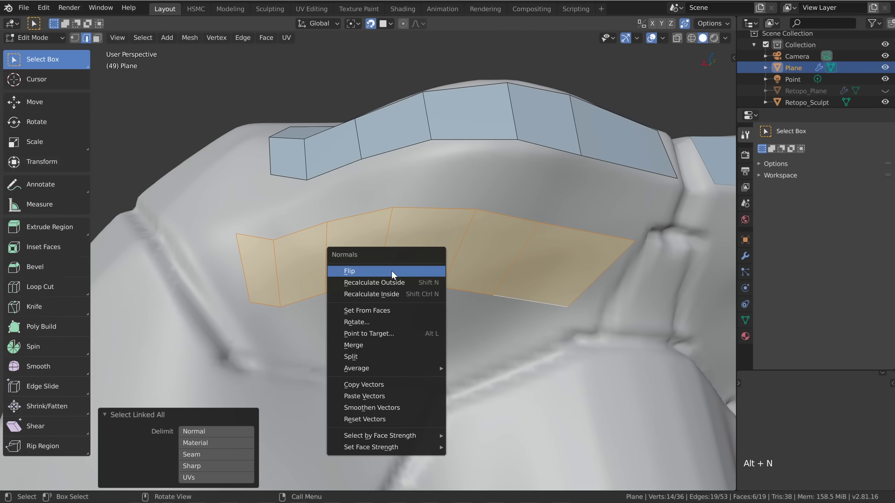
left_click(368, 271)
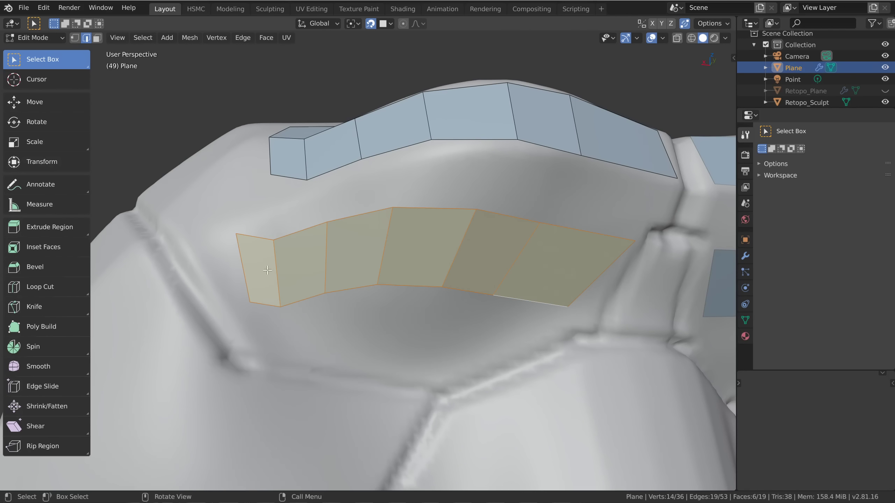
Fill the gap between the upper and lower strips with six quads, working from the ridge end outward
left_click(593, 227)
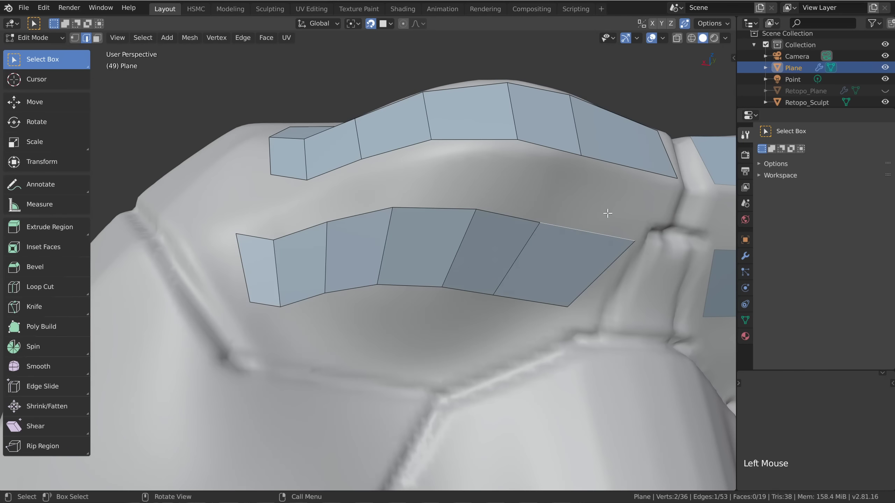
key("f")
left_click(556, 222)
middle_click_drag(537, 253, 485, 285)
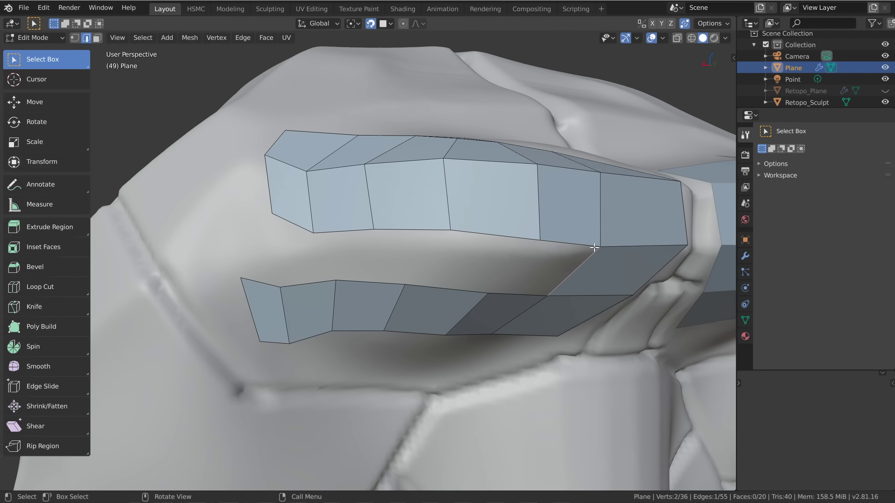
key("f")
key("f")
key("f")
key("f")
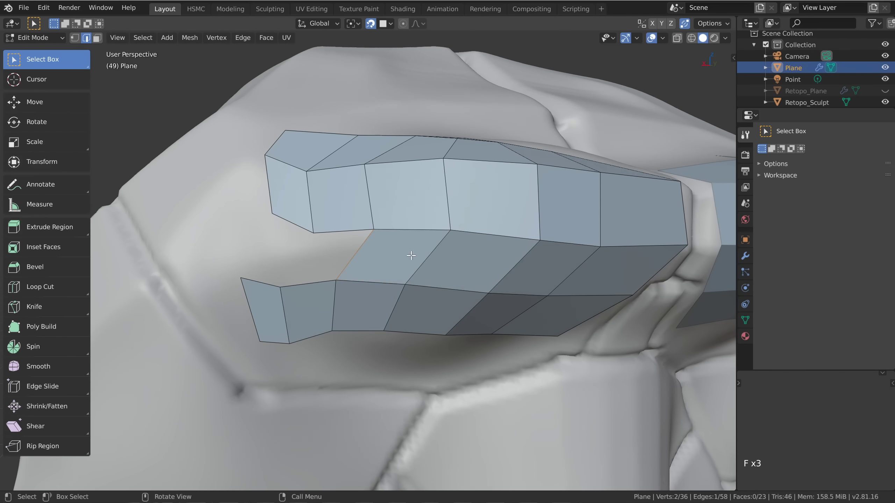
key("f")
Bevel the edge loop where the filled quads meet the lower strip to create an extra row of faces
left_click(427, 287, "alt")
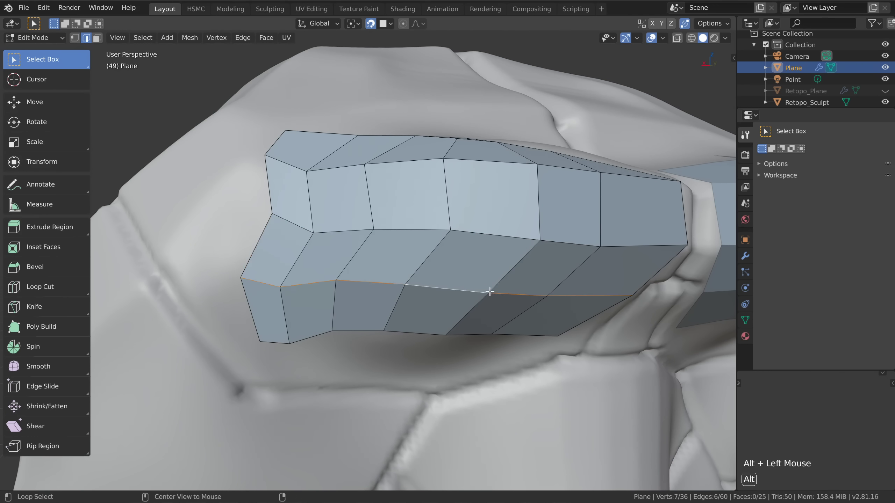
middle_click_drag(427, 288, 473, 257)
key("ctrl+b")
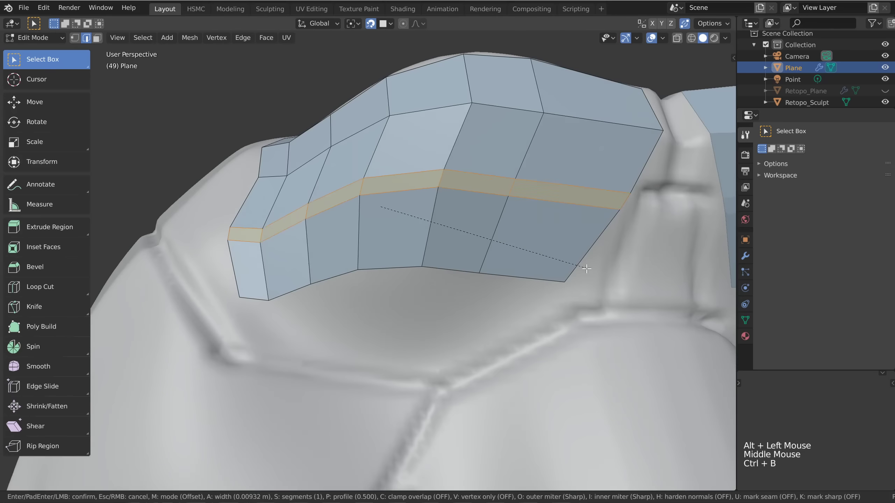
left_click(588, 281)
Delete a block of six faces, three wide and two high, from the middle of the lower rows
middle_click_drag(430, 186, 435, 226)
key("c")
key("alt+a")
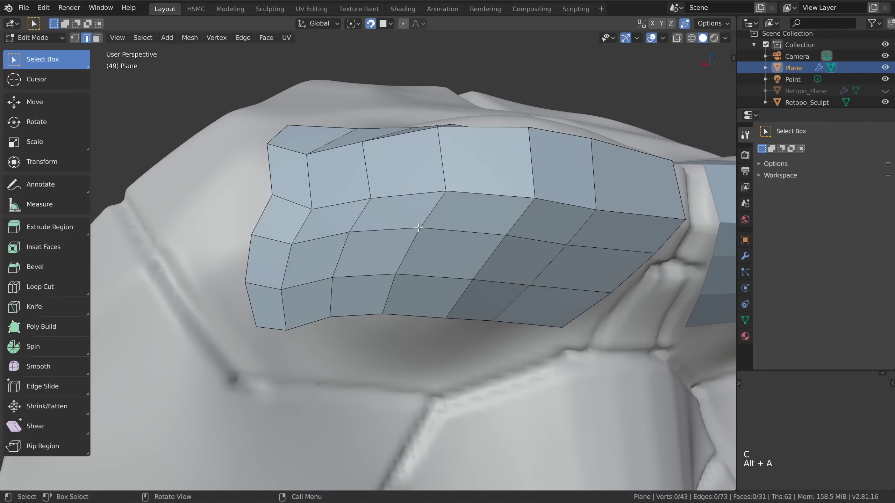
key("3")
left_click(375, 252)
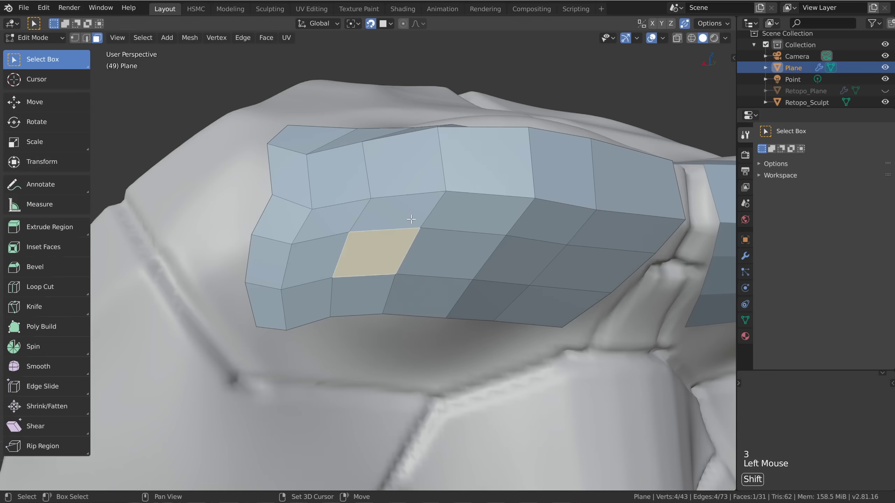
left_click(399, 212, "shift")
left_click(478, 213, "shift")
left_click(549, 222, "shift")
left_click(519, 261, "shift")
key("x")
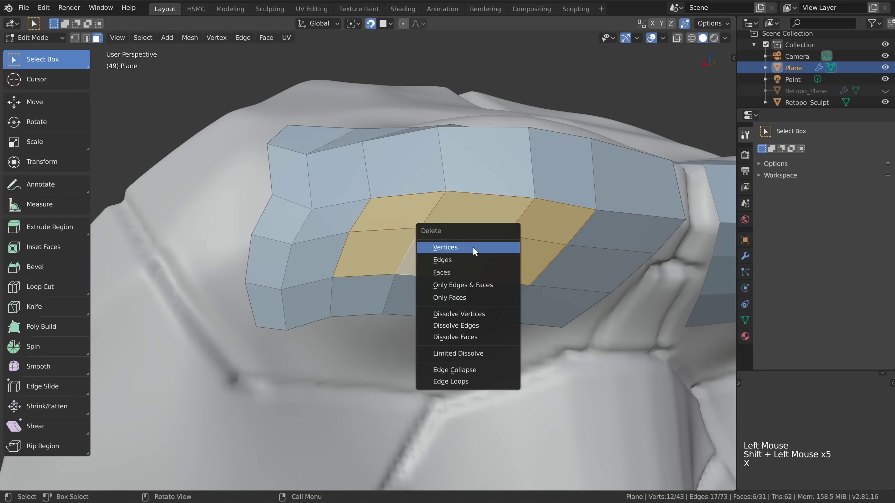
left_click(452, 268)
Select the hole's boundary loop and close it with Grid Fill
key("2")
left_click(439, 277, "alt")
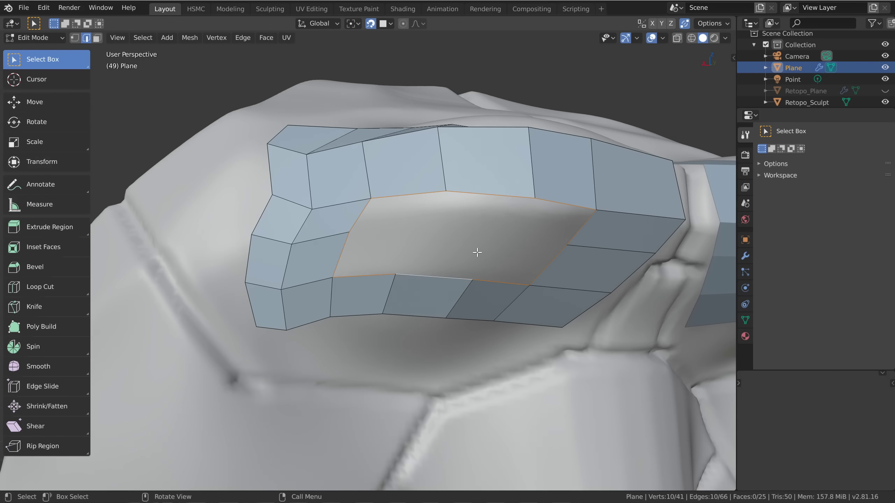
key("ctrl+f")
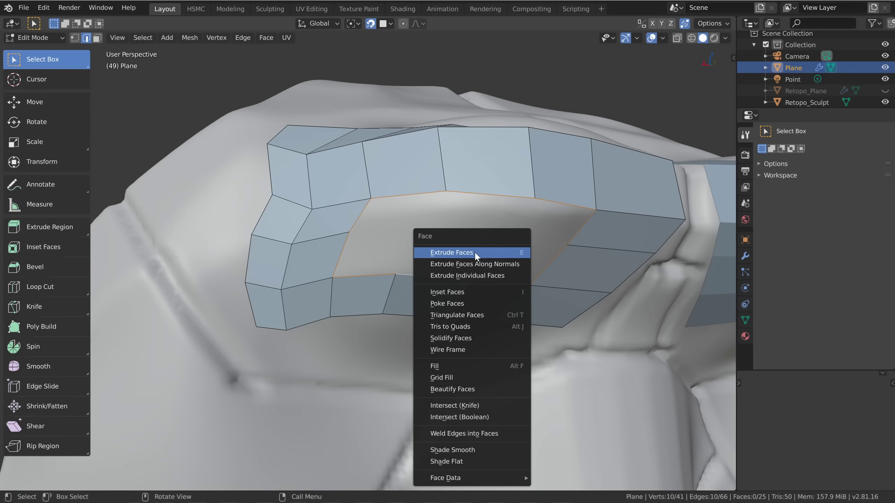
left_click(473, 378)
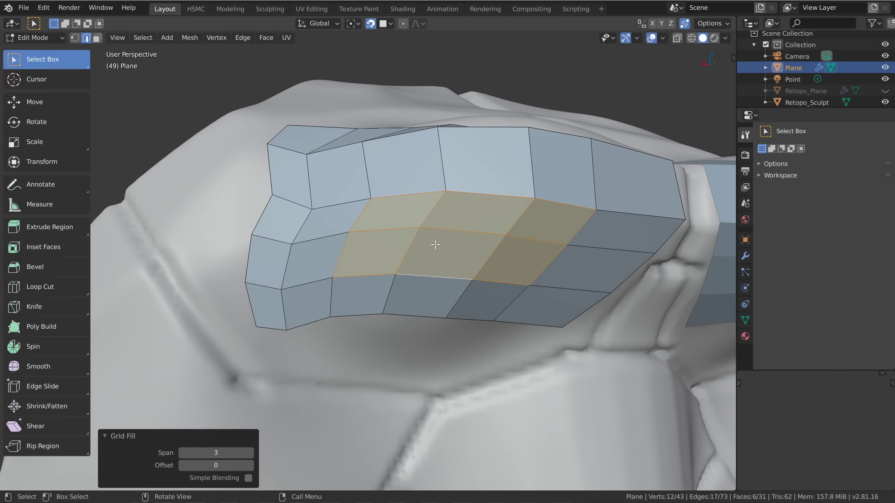
Nudge the grid-filled faces slightly so they snap onto the sculpt's surface
middle_click_drag(445, 247, 476, 223)
key("g")
left_click(480, 226)
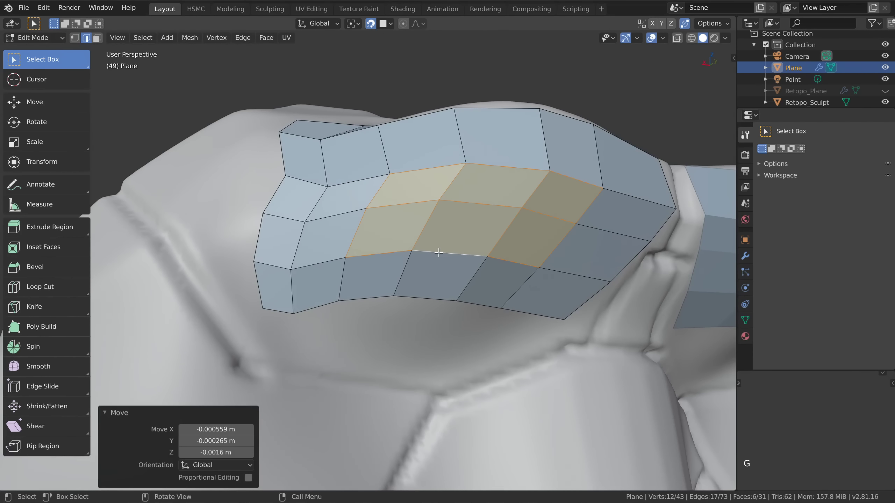
Select the three lower rows of faces and nudge them slightly so they snap onto the sculpt
middle_click_drag(439, 253, 364, 237)
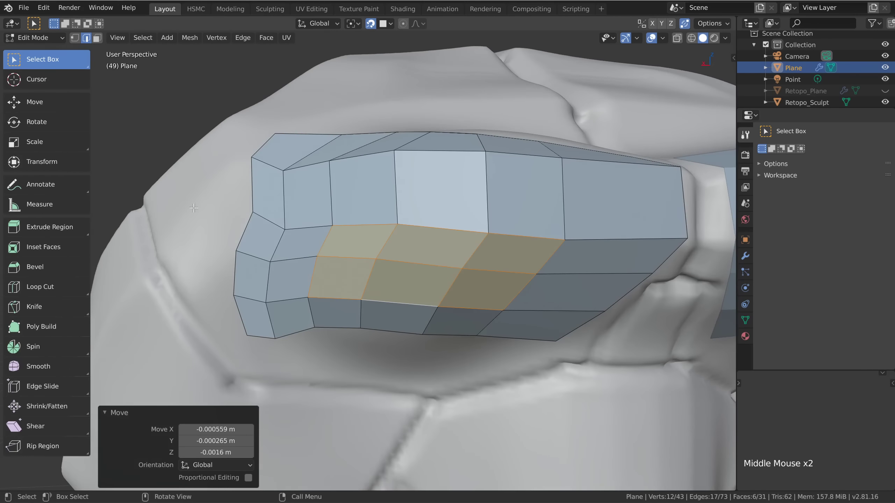
left_click_drag(195, 207, 701, 401)
middle_click_drag(701, 400, 579, 265)
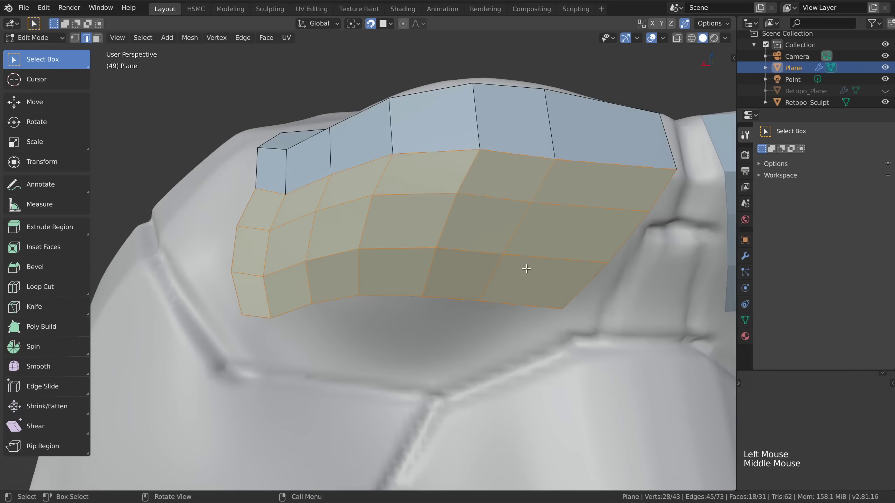
key("g")
left_click(526, 271)
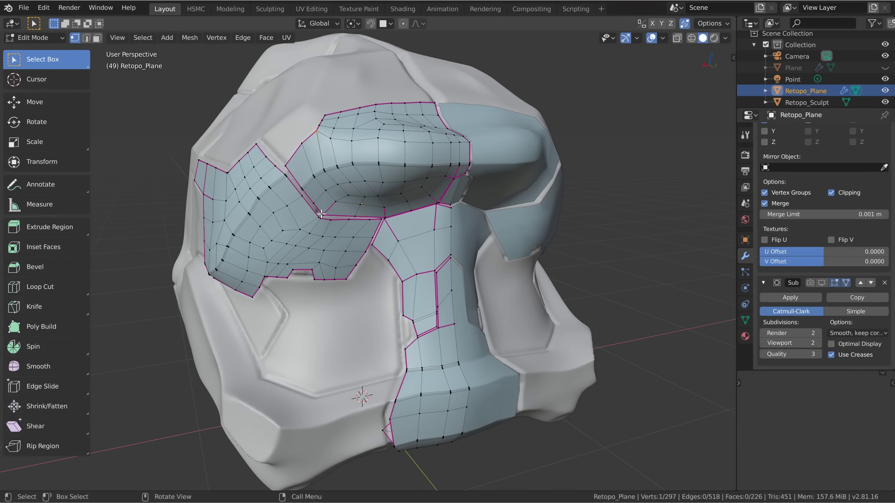
Enable the Subdivision modifier's render and viewport display on Retopo_Plane and return to Object Mode
middle_click_drag(411, 250, 442, 149)
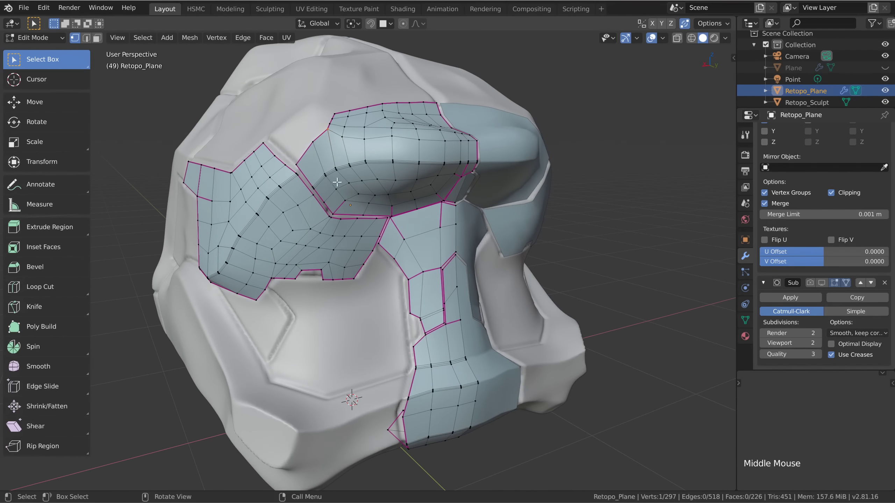
key("Tab")
middle_click_drag(348, 232, 354, 204)
key("Tab")
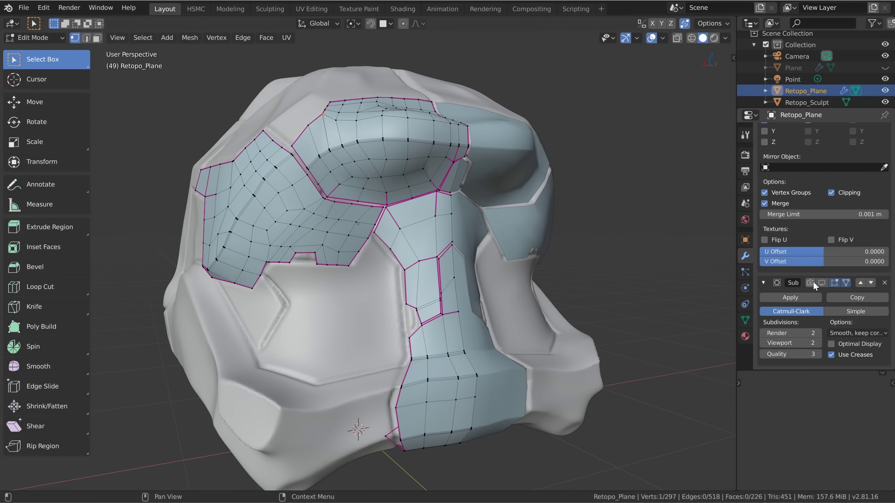
left_click_drag(811, 282, 820, 284)
key("Tab")
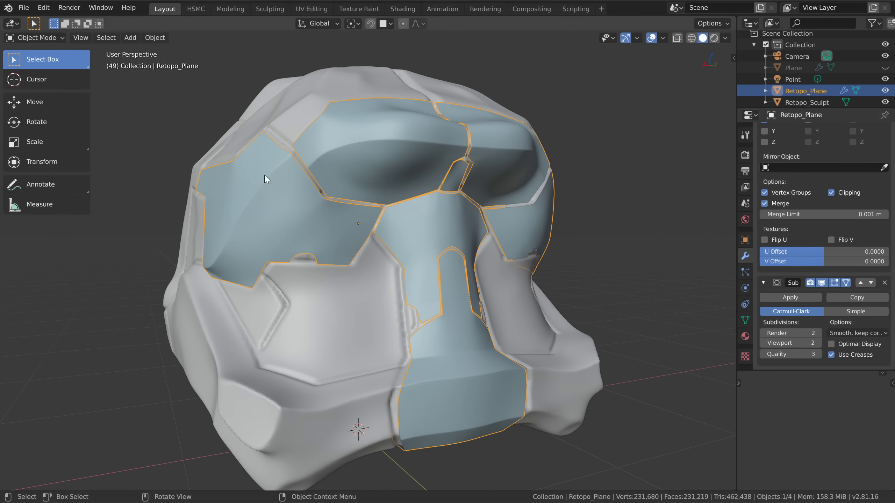
In Edit Mode, apply an edge crease factor of -1 to the two edges meeting at the cheek panel's lowest corner
middle_click_drag(313, 238, 432, 364)
key("Tab")
middle_click_drag(333, 288, 350, 297)
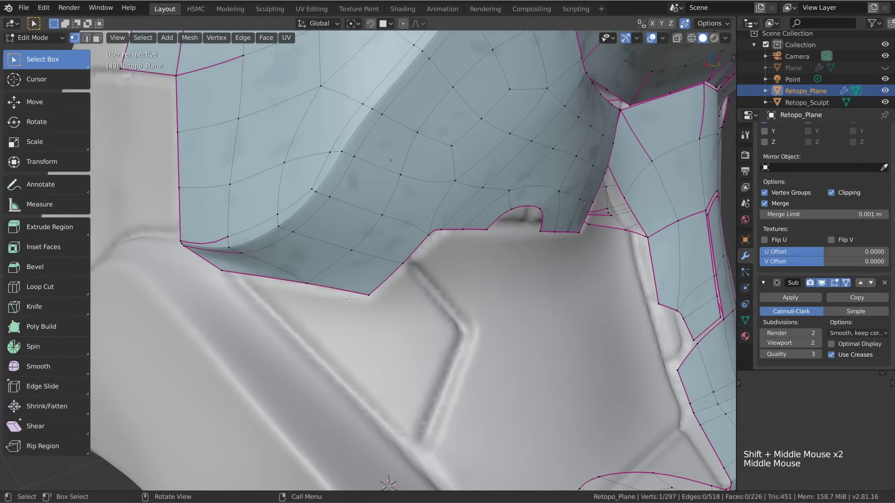
key("2")
left_click(354, 298)
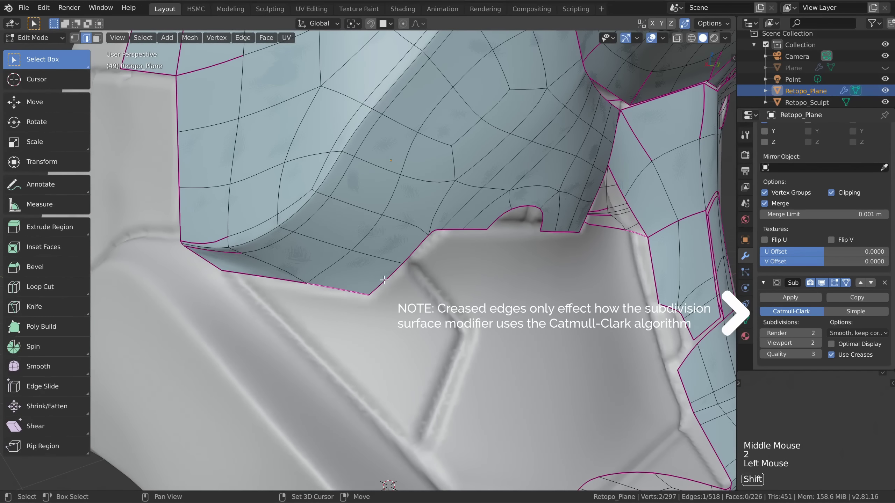
left_click(383, 294, "shift")
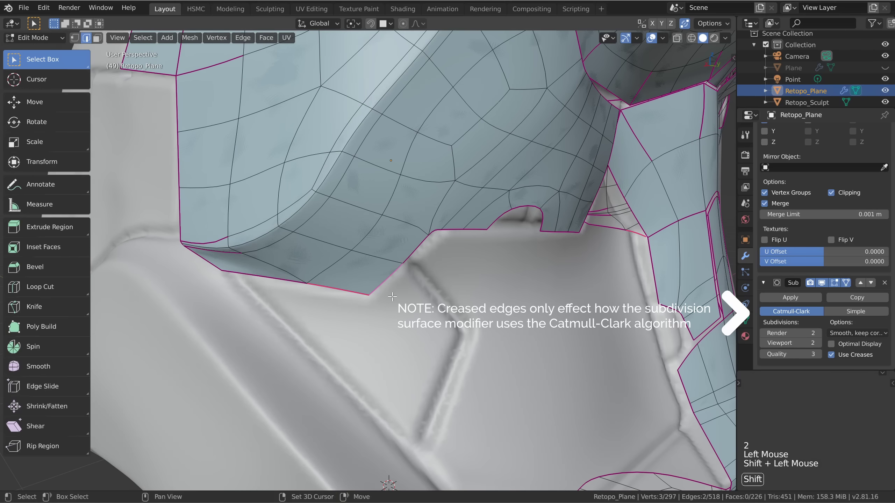
key("shift+e")
type("-1")
key("Return")
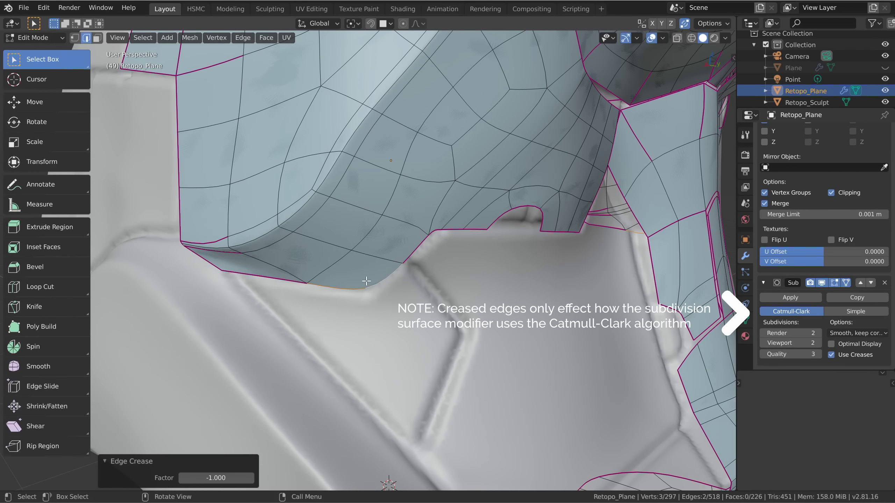
Select the boundary loops of the entire Retopo_Plane mesh and apply an edge crease factor of 1
key("a")
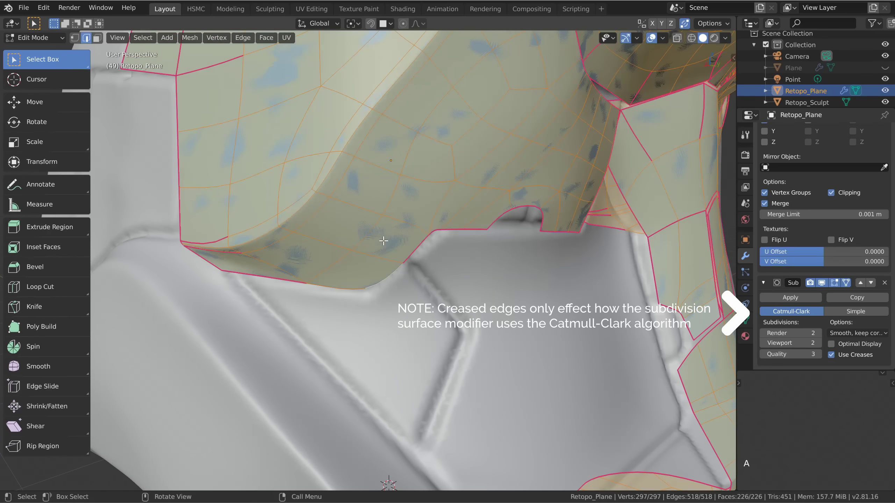
left_click(146, 40)
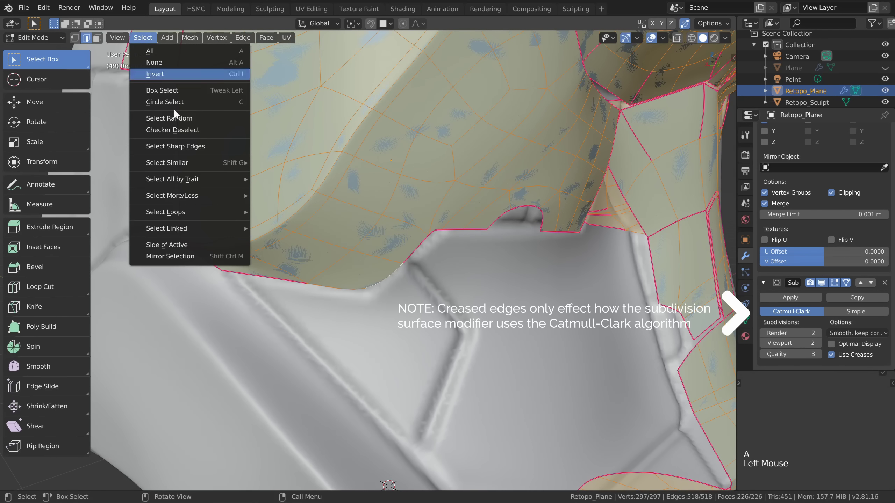
mouse_move(190, 211)
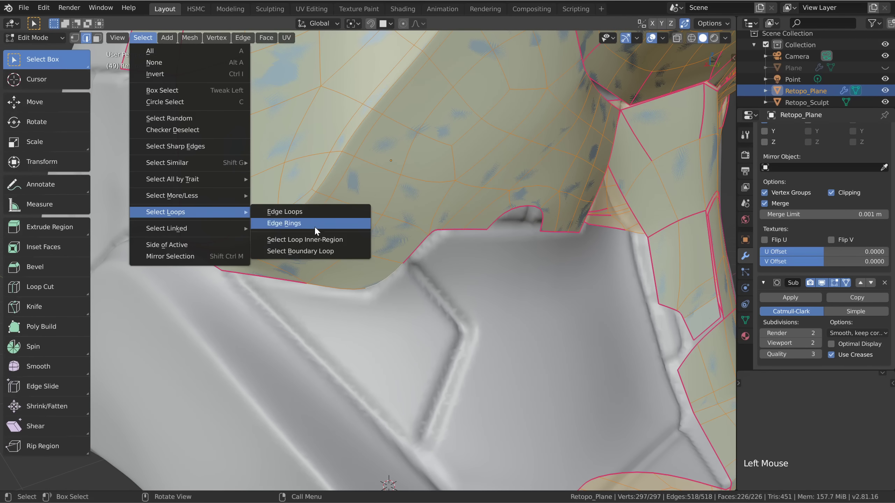
left_click(297, 250)
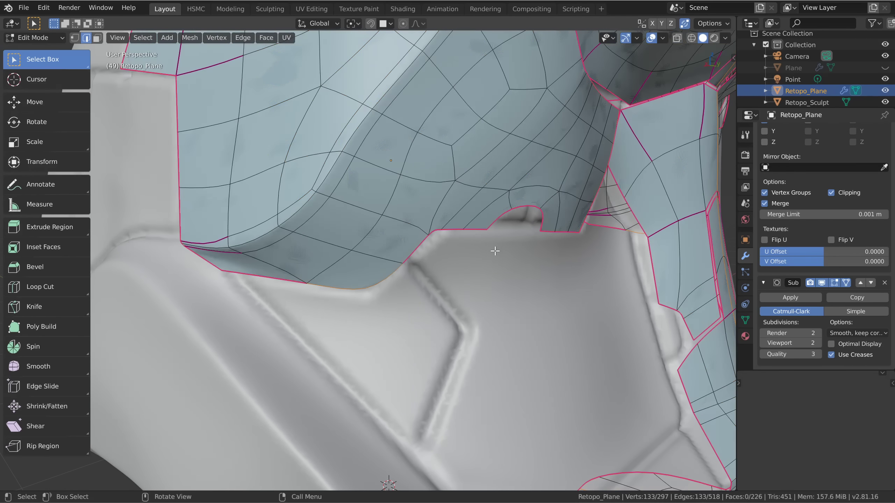
scroll(495, 251, "down", 4)
middle_click_drag(494, 251, 383, 243)
key("shift+e")
key("1")
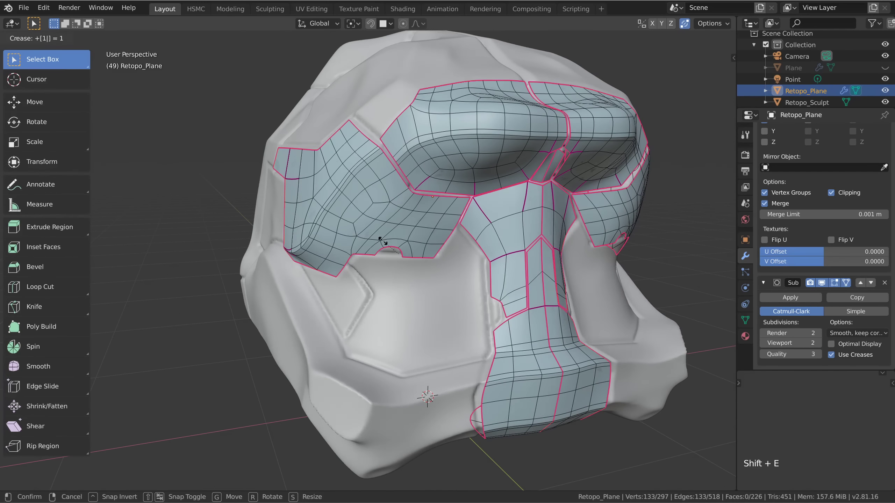
left_click(383, 242)
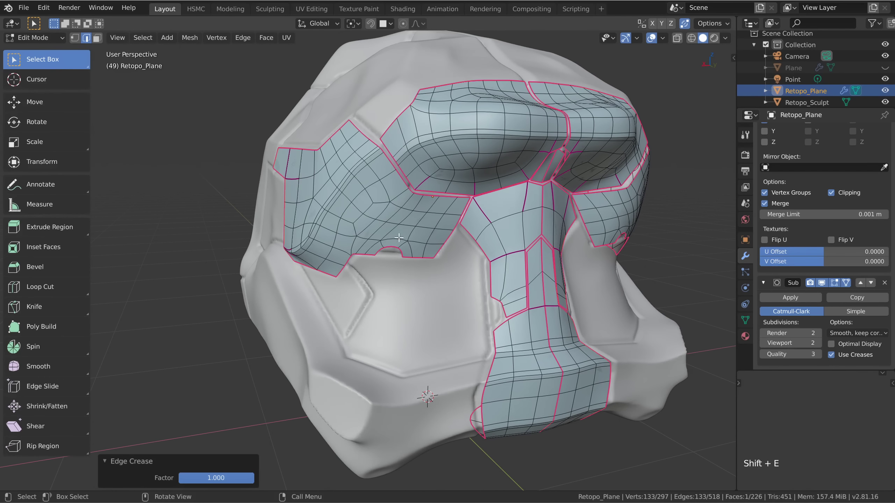
Apply an edge crease factor of -1 to the mirror centre-line edges from the small brow piece down to the snout's lower border
middle_click_drag(533, 218, 512, 197)
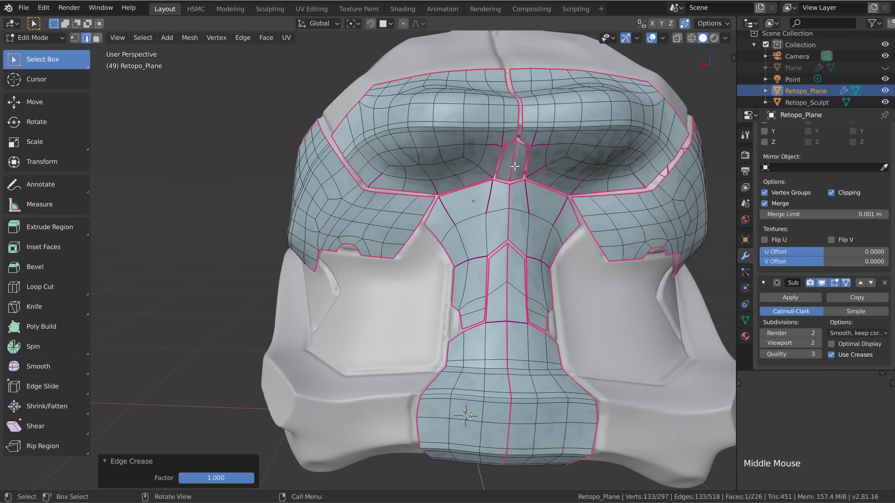
middle_click_drag(514, 155, 511, 210)
left_click(517, 125)
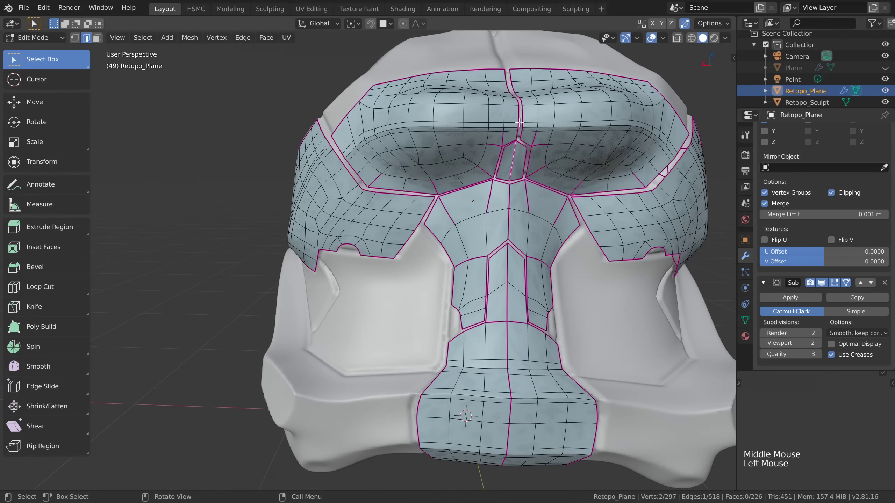
left_click(508, 203, "shift")
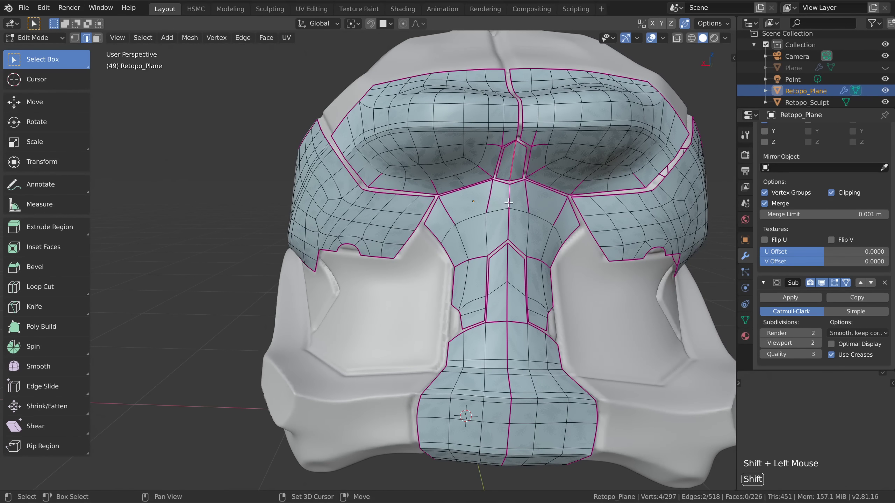
left_click(507, 268, "shift")
left_click(508, 334, "shift")
left_click(507, 338, "shift")
middle_click_drag(507, 338, 509, 347)
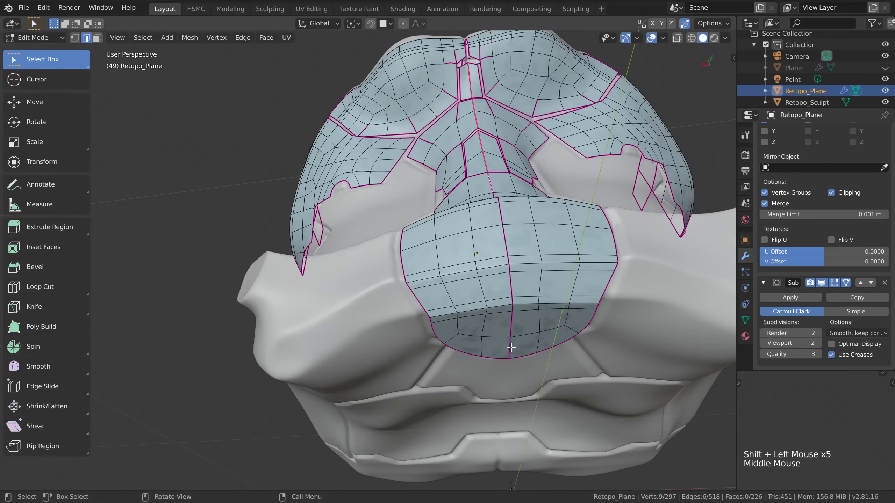
left_click(510, 347, "ctrl+shift")
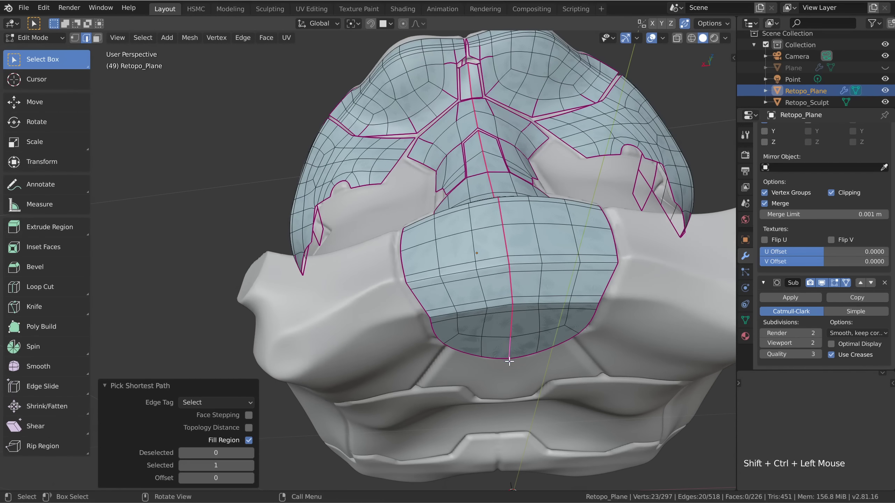
middle_click_drag(501, 230, 506, 265)
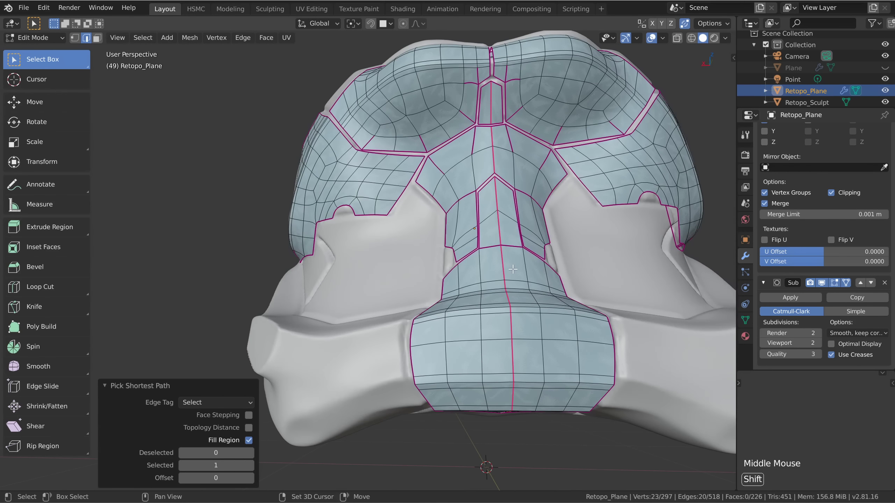
key("shift+e")
key("1")
key("Return")
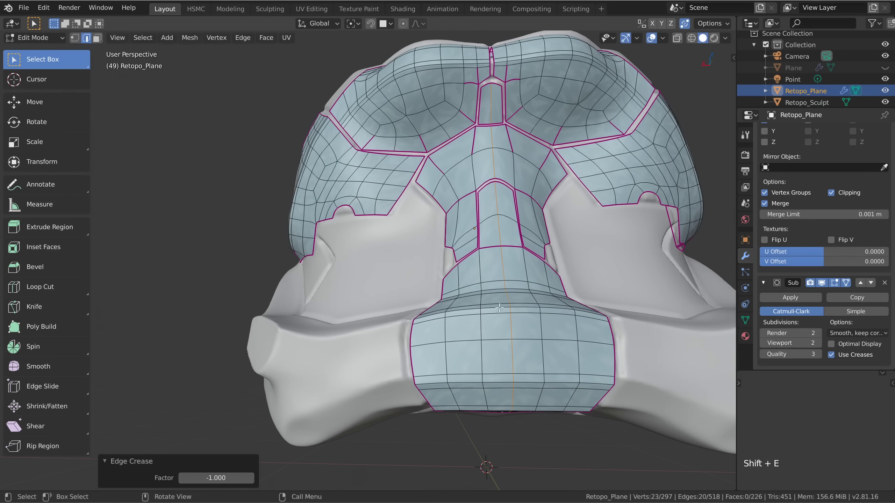
Return to Object Mode and light the viewport with the glossy metallic MatCap to check the subdivided panels' reflections
key("Tab")
middle_click_drag(502, 204, 525, 227)
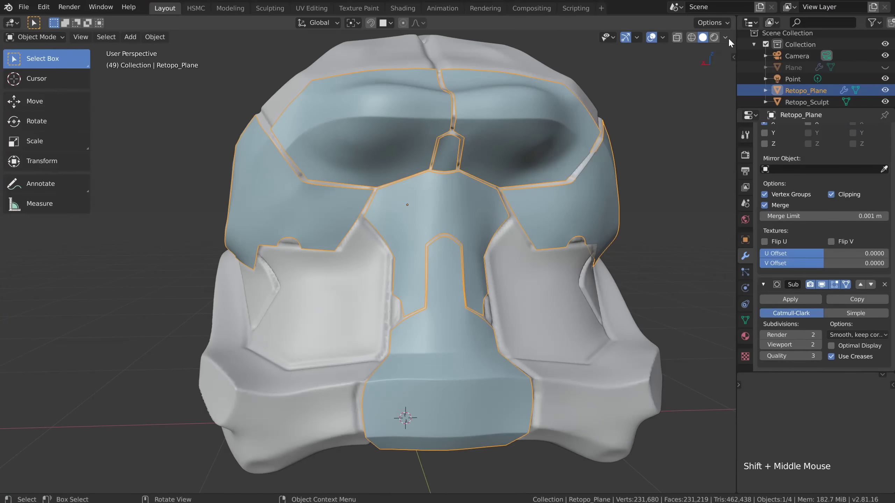
left_click(726, 37)
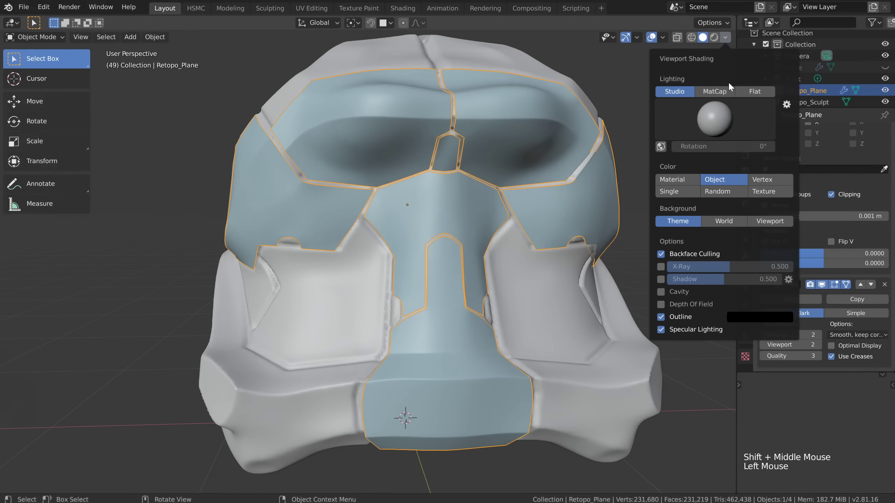
left_click(708, 92)
left_click(716, 116)
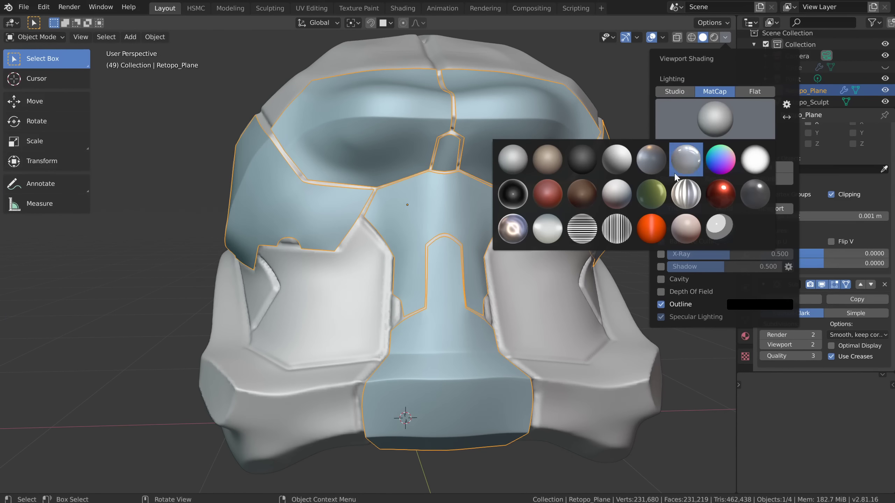
left_click(512, 229)
mouse_move(398, 301)
middle_mouse_down()
mouse_move(429, 312)
mouse_move(414, 305)
mouse_move(452, 298)
mouse_move(360, 270)
mouse_move(404, 270)
mouse_move(425, 300)
mouse_move(404, 296)
middle_mouse_up()
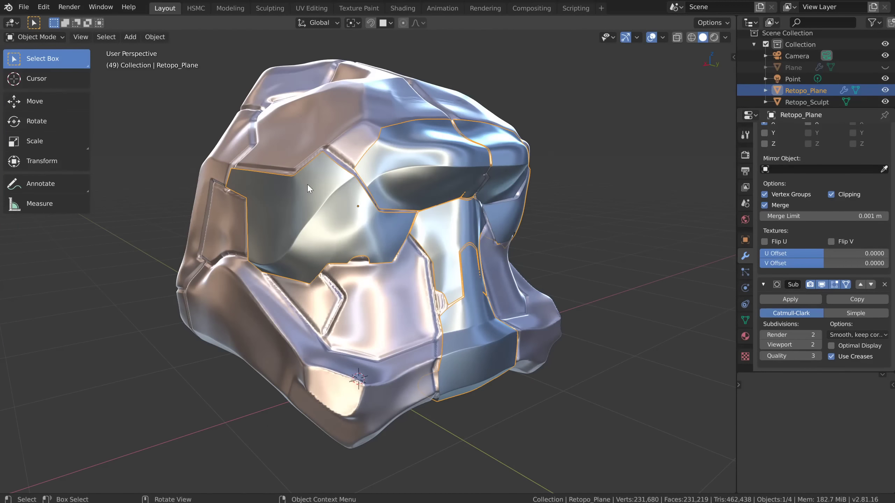
mouse_move(366, 260)
middle_mouse_down()
mouse_move(393, 259)
mouse_move(352, 257)
middle_mouse_up()
Change Retopo_Plane's viewport display color to a slightly more saturated light blue
left_click(725, 37)
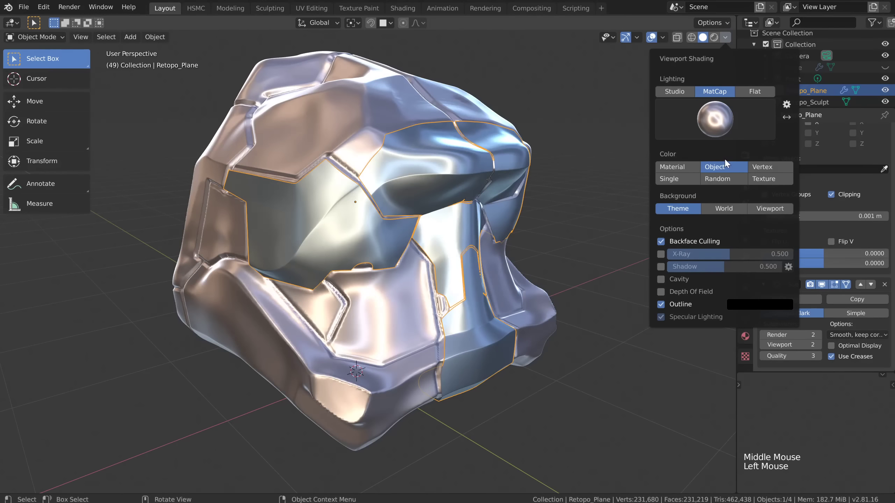
left_click(745, 240)
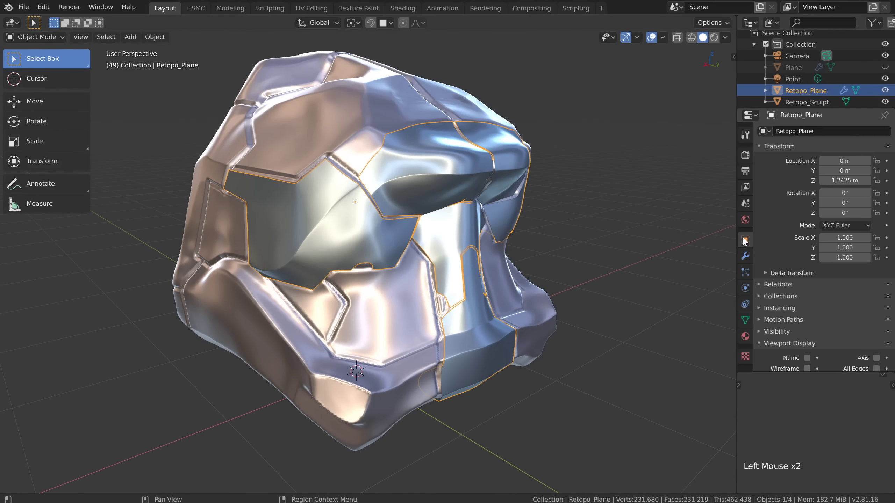
scroll(814, 322, "down", 7)
middle_click(824, 309)
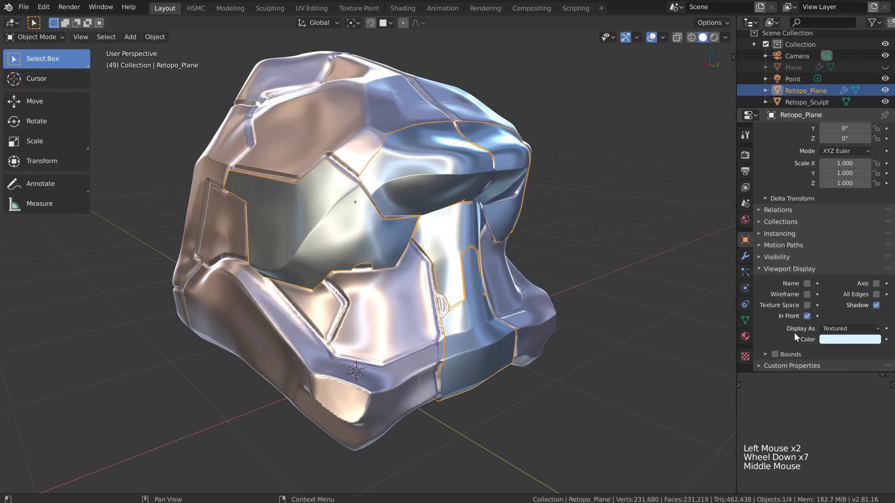
left_click_drag(834, 235, 832, 225)
Enter Edit Mode on Retopo_Plane with nothing selected
middle_click_drag(310, 233, 415, 242)
key("Tab")
key("a")
key("alt+a")
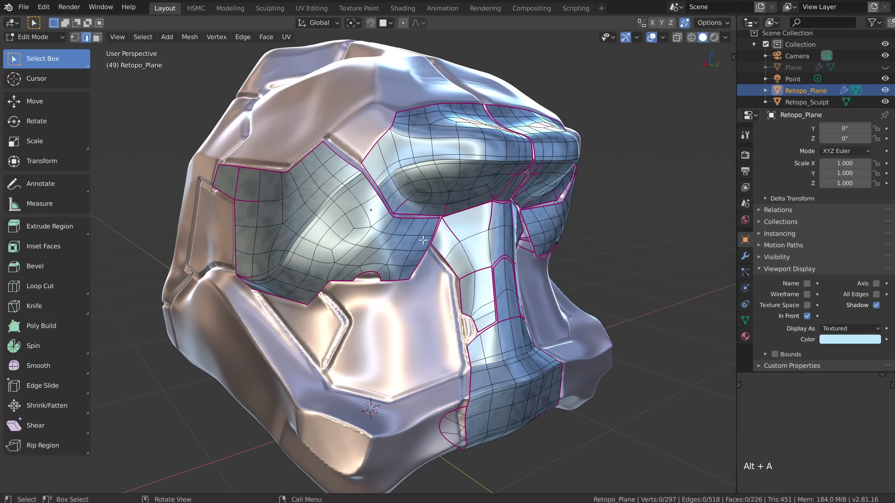
In wireframe shading, box-select the outer side faces of the brow and cheek panels and hide them
key("z")
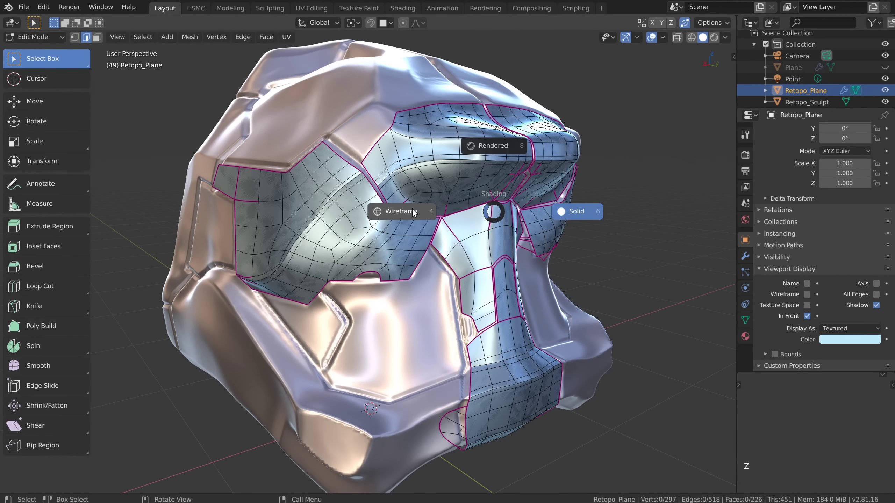
left_click(402, 208)
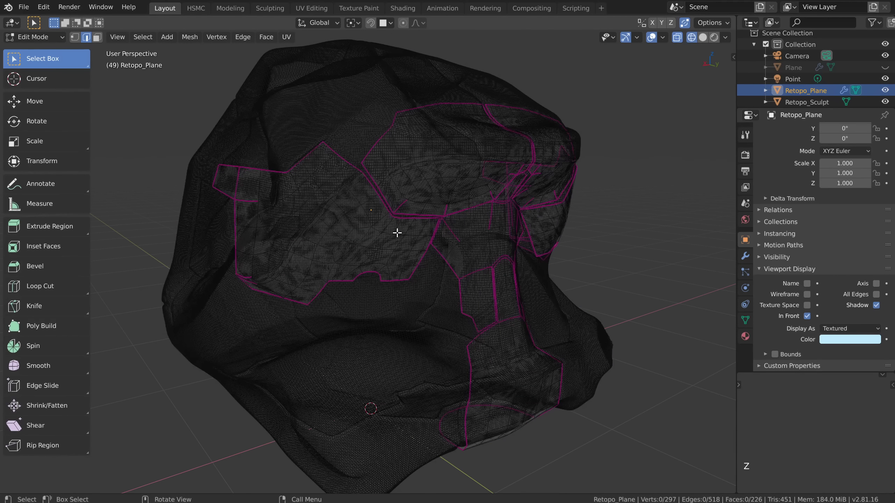
middle_click_drag(397, 233, 465, 230)
scroll(465, 230, "down", 2)
left_click_drag(505, 147, 654, 377)
middle_click_drag(473, 306, 393, 226)
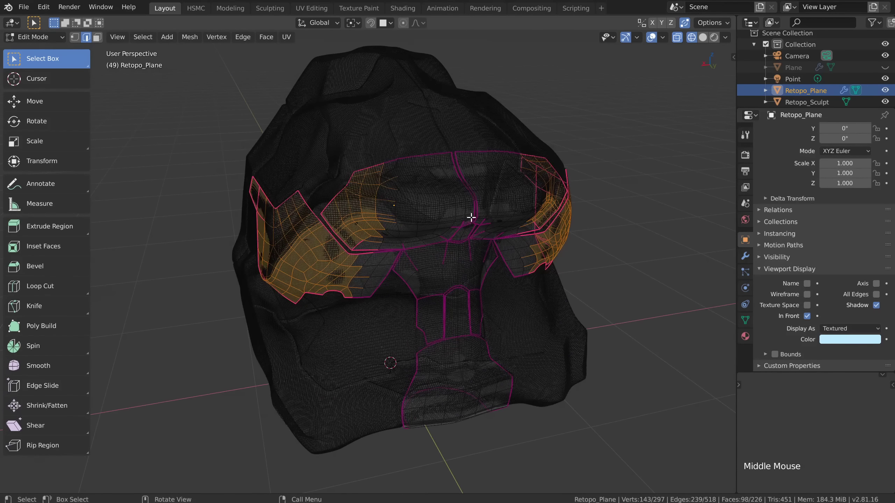
middle_click_drag(462, 220, 434, 216)
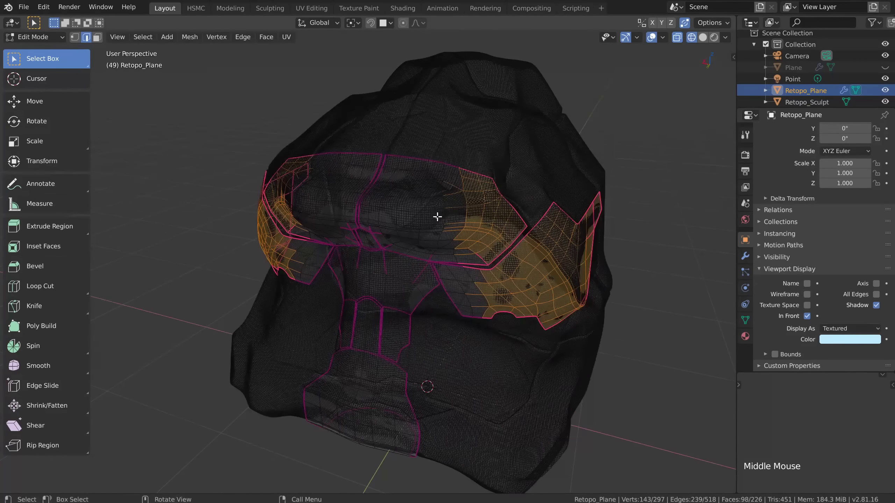
key("h")
middle_click_drag(344, 265, 500, 251)
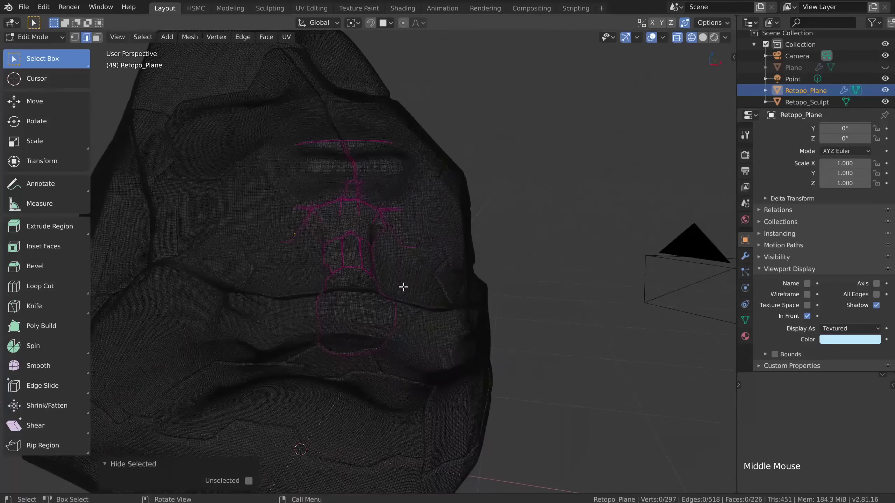
middle_click_drag(408, 285, 382, 226, "shift")
middle_click_drag(393, 335, 406, 249)
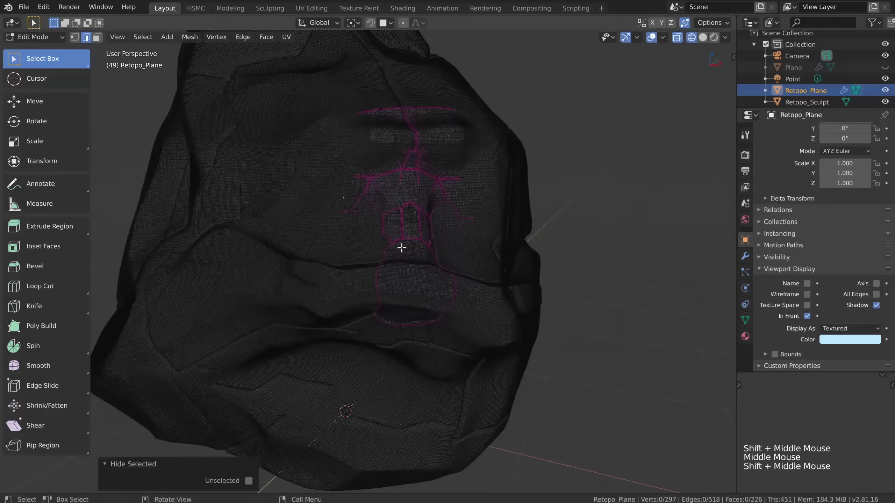
Go back to solid shading with face selection mode and reveal the hidden side faces
key("z")
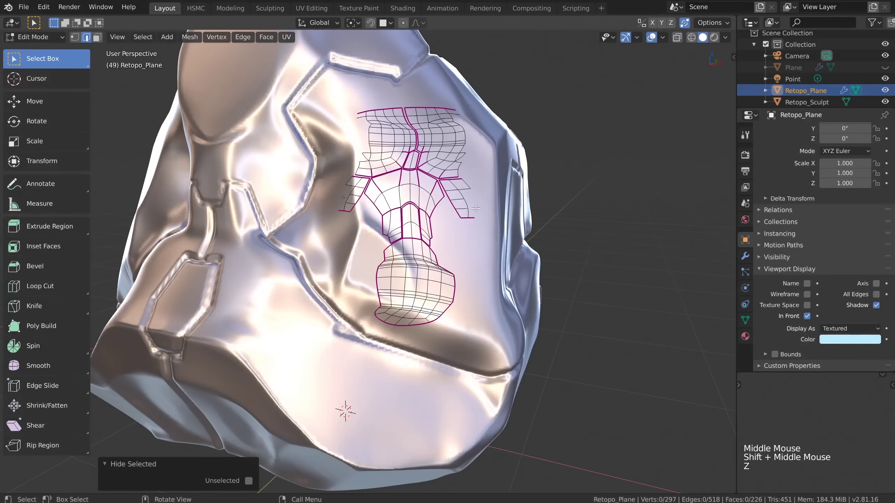
middle_click_drag(389, 269, 325, 117)
middle_click_drag(379, 297, 397, 278)
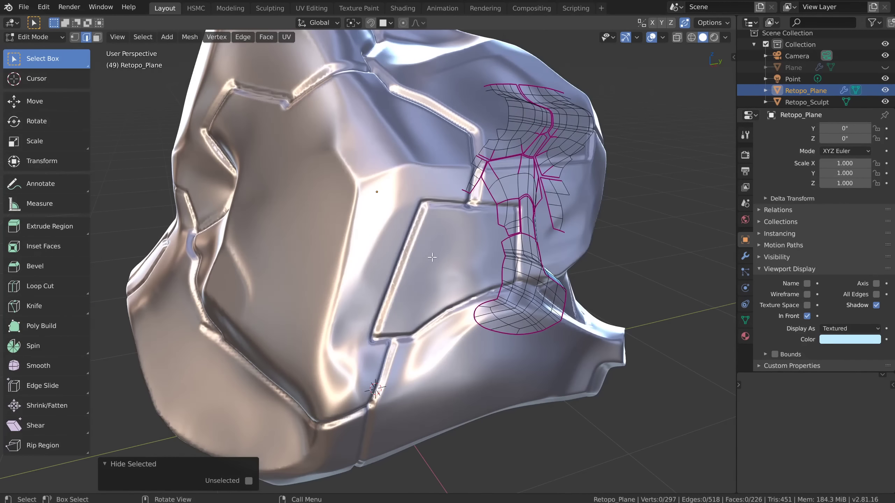
key("3")
middle_click_drag(464, 239, 438, 256)
key("alt+h")
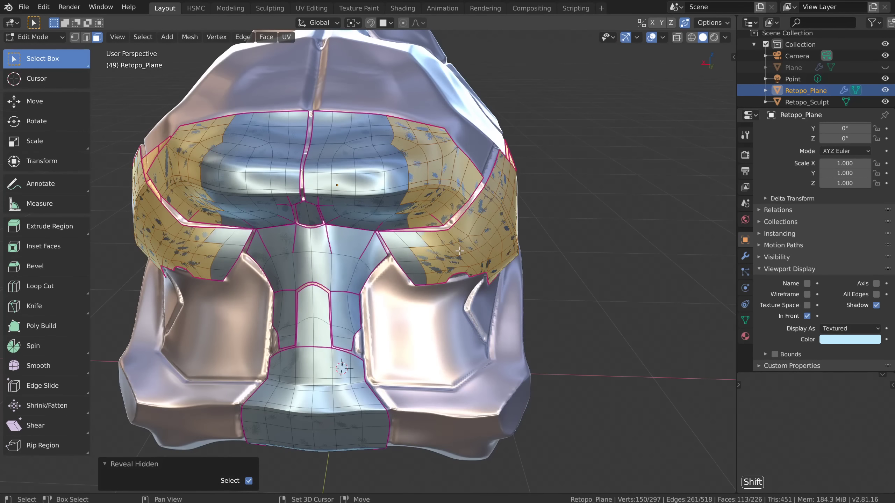
Hide everything except the selected side faces, and reveal the whole mesh again with nothing selected
key("shift+h")
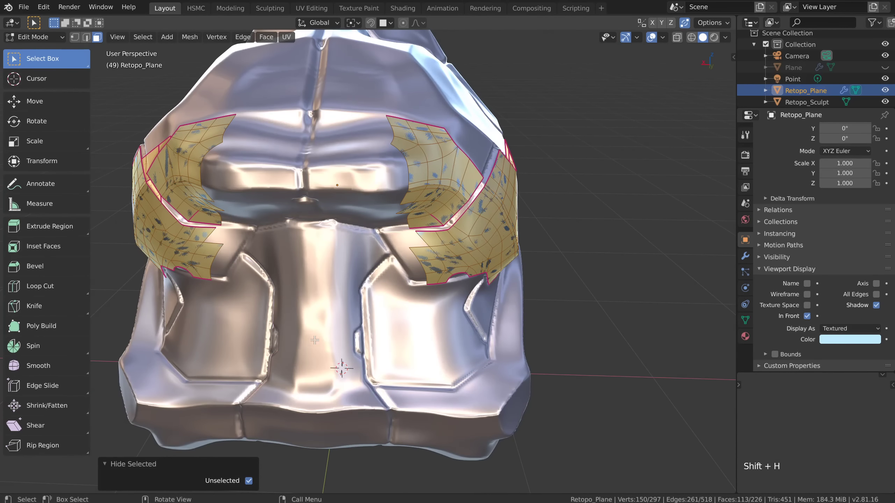
key("alt+h")
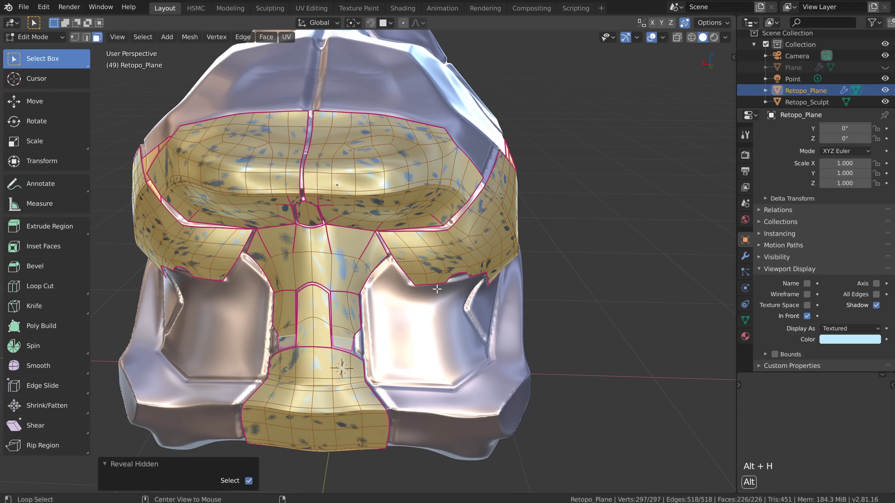
key("alt+a")
Bring up Retopo_Plane's Mirror and Subdivision modifier settings and examine the mesh around the helmet from several angles
middle_click_drag(436, 290, 564, 303)
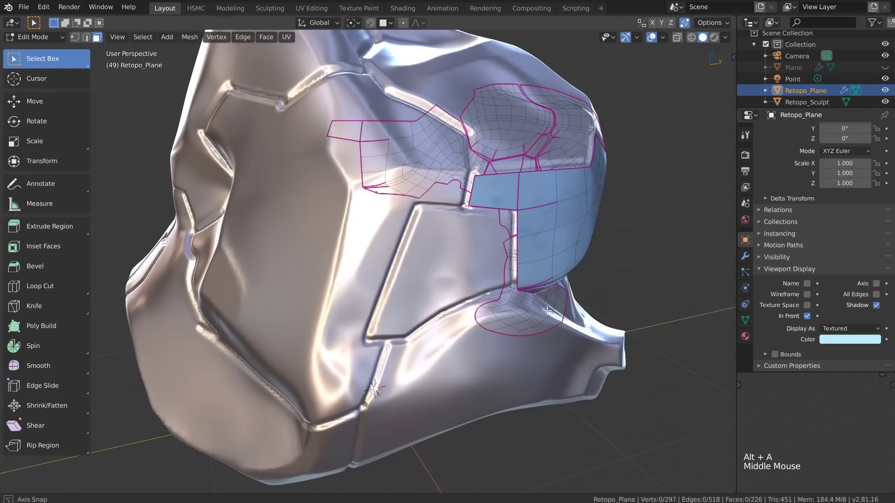
left_click(745, 257)
scroll(788, 186, "up", 9)
middle_click_drag(390, 279, 463, 309)
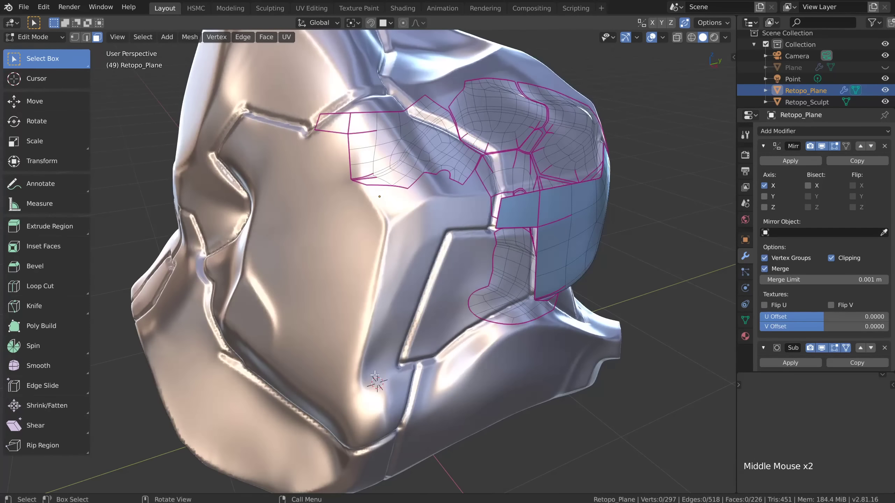
middle_click_drag(395, 345, 360, 254, "shift")
scroll(366, 324, "down", 1)
scroll(371, 305, "down", 2)
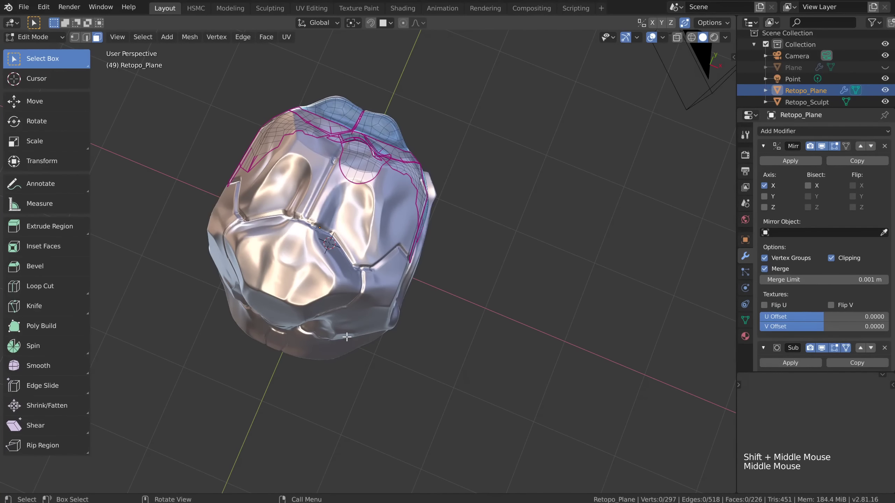
Clip the view to the lower part of the helmet, examine the cut-away from another angle, and clear the clipping
key("alt+b")
left_click_drag(193, 267, 447, 391)
middle_click_drag(381, 360, 392, 318)
scroll(380, 171, "down", 2)
middle_click_drag(392, 318, 360, 302)
key("alt+b")
Clip the view to the lower half of the helmet from the side and examine the isolated region up close
key("alt+b")
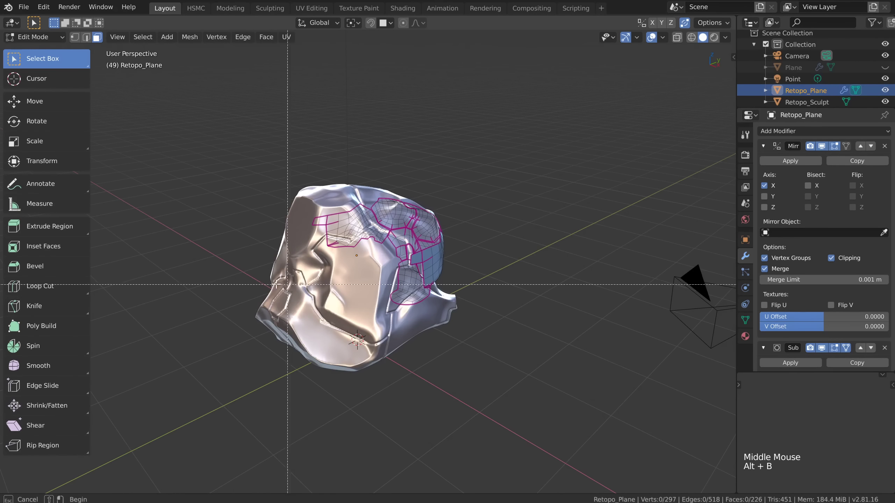
left_click_drag(225, 275, 499, 432)
middle_click_drag(499, 431, 373, 275)
scroll(300, 355, "up", 4)
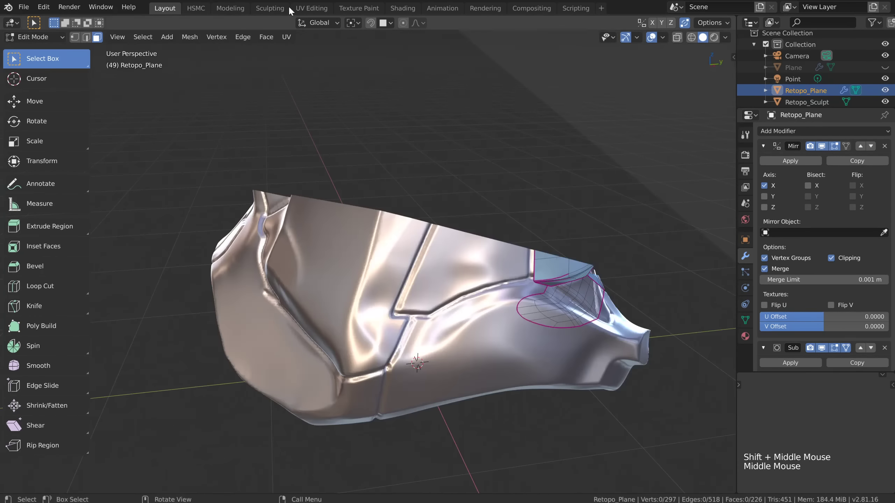
In the Modeling workspace, clip the view to the face end of the helmet and examine the isolated part
left_click(229, 7)
scroll(376, 262, "up", 6)
middle_click_drag(376, 262, 422, 204)
key("alt+b")
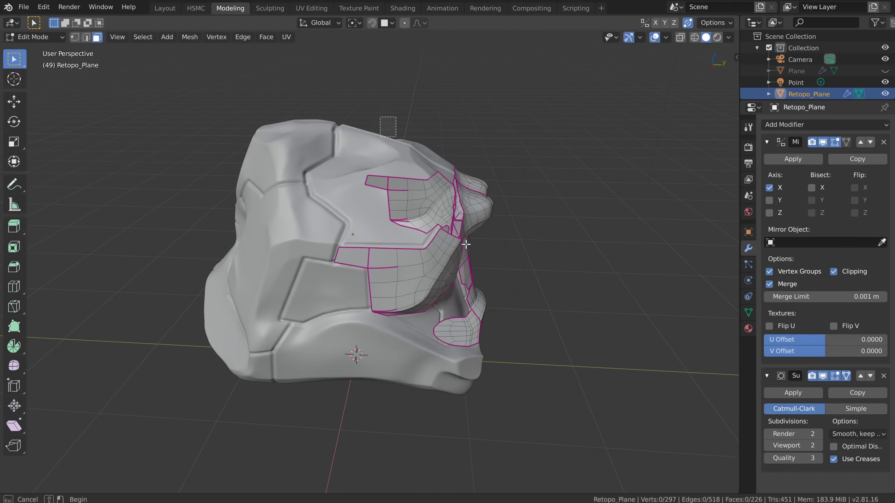
left_click_drag(379, 116, 595, 493)
middle_click_drag(469, 327, 296, 93)
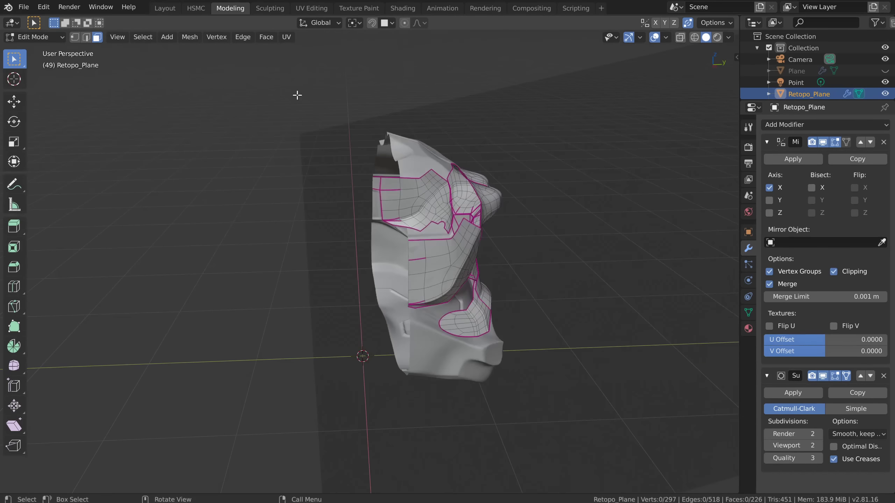
Return to the Layout workspace and examine its own clipped view of the lower helmet
left_click(165, 8)
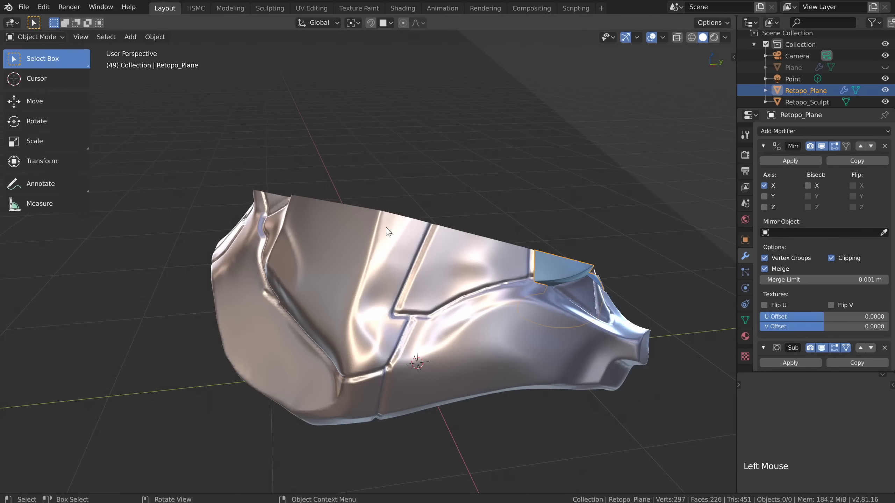
middle_click_drag(389, 231, 404, 176)
scroll(403, 301, "down", 2)
scroll(403, 300, "down", 1)
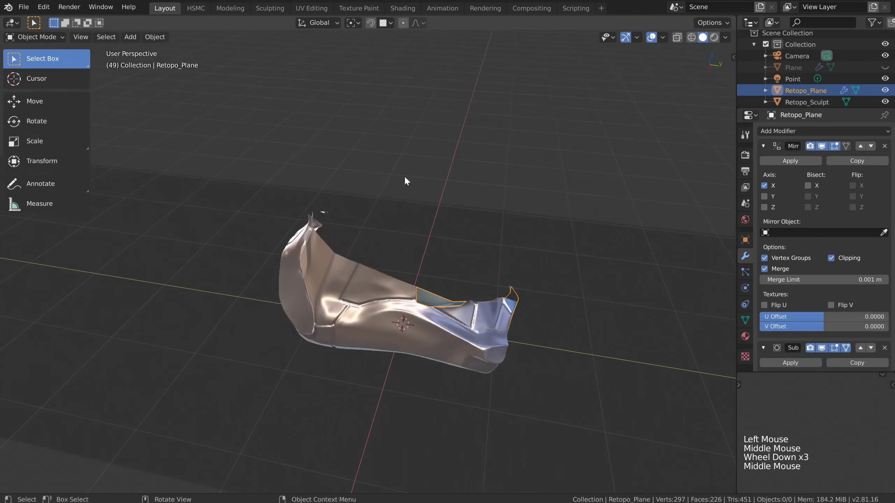
Clear the view clipping in both the Modeling and Layout workspaces
left_click(230, 8)
middle_click_drag(449, 257, 385, 317)
key("alt+b")
left_click(165, 8)
key("alt+b")
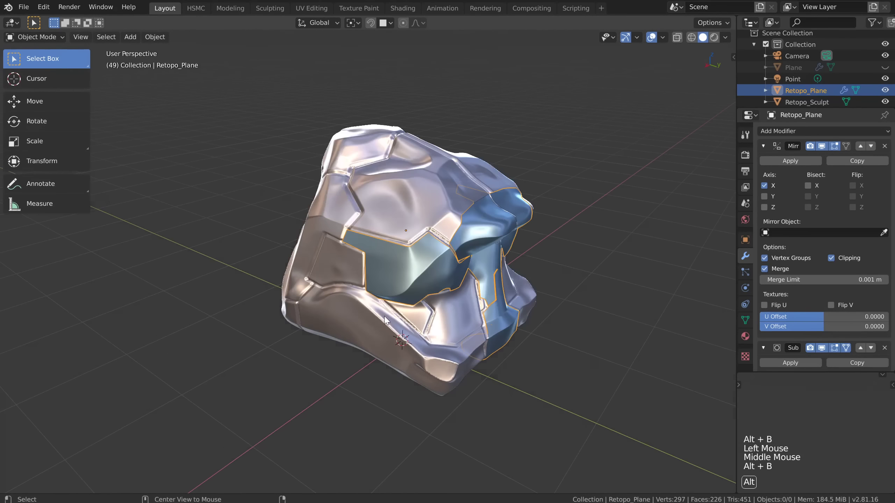
In Edit Mode, duplicate a face of the lower side panel and place the copy over the uncovered side of the helmet
middle_click_drag(405, 274, 509, 262)
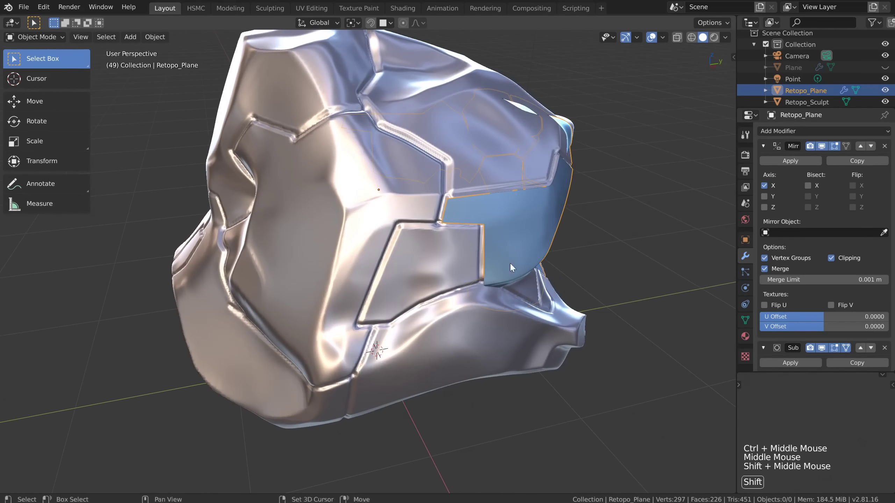
key("Tab")
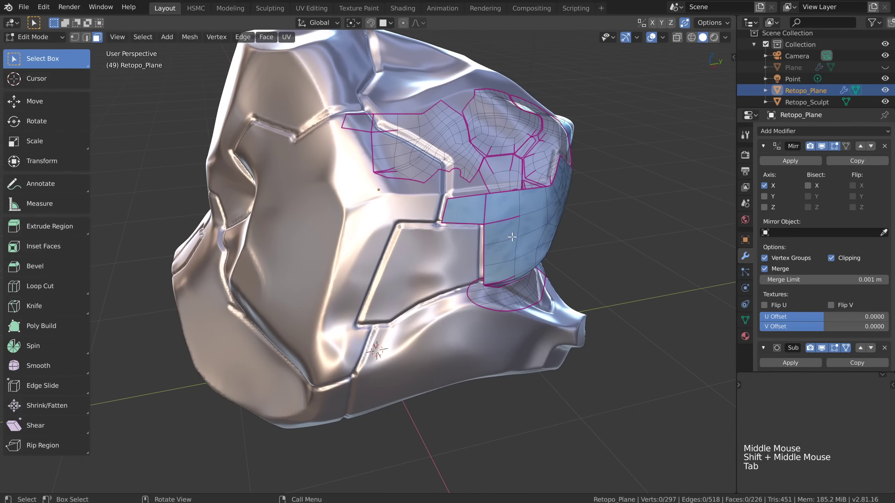
key("3")
left_click(502, 262)
key("shift+d")
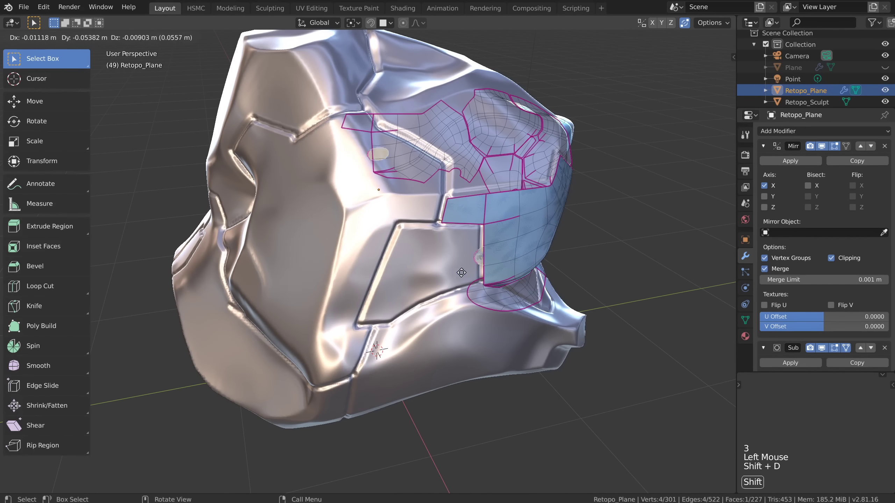
middle_click(356, 289)
Enable snapping, move the duplicated face onto the uncovered helmet surface, and rotate it freely to follow that surface
middle_click_drag(357, 290, 373, 71)
left_click(371, 24)
key("g")
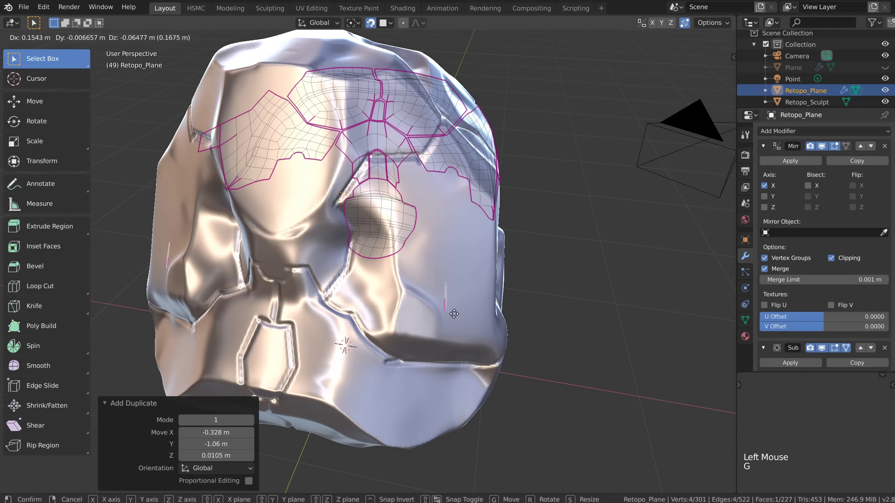
left_click(454, 312)
key("r")
key("r")
left_click(478, 315)
Switch to edge selection and move one side edge of the duplicated face by about -0.129, -0.0305, 0.125 m along the surface
middle_click_drag(478, 314, 391, 305)
key("2")
left_click(392, 305)
key("g")
left_click(353, 272)
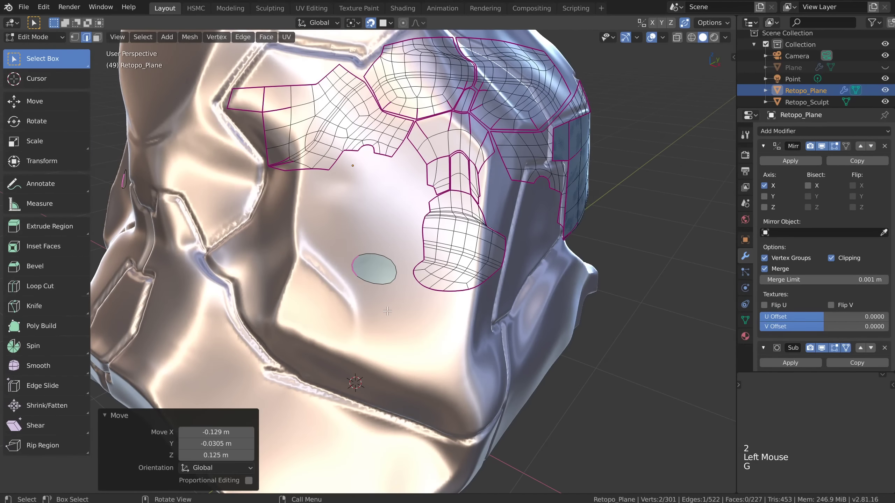
Disable the Subdivision modifier for render and viewport, and enable the Mirror modifier's on-cage display
middle_click_drag(381, 298, 365, 140)
middle_click_drag(392, 291, 411, 262)
middle_click_drag(407, 331, 370, 302, "ctrl")
middle_click_drag(369, 302, 389, 312, "ctrl")
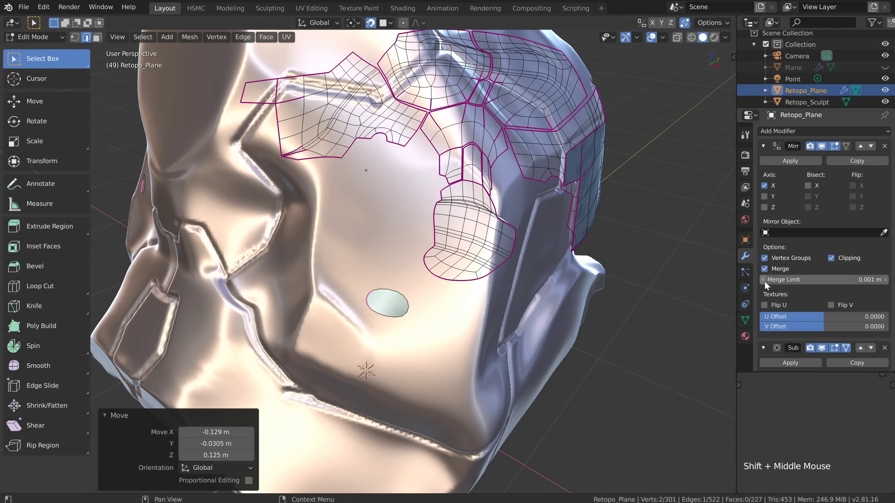
scroll(809, 289, "down", 8)
left_click(810, 285)
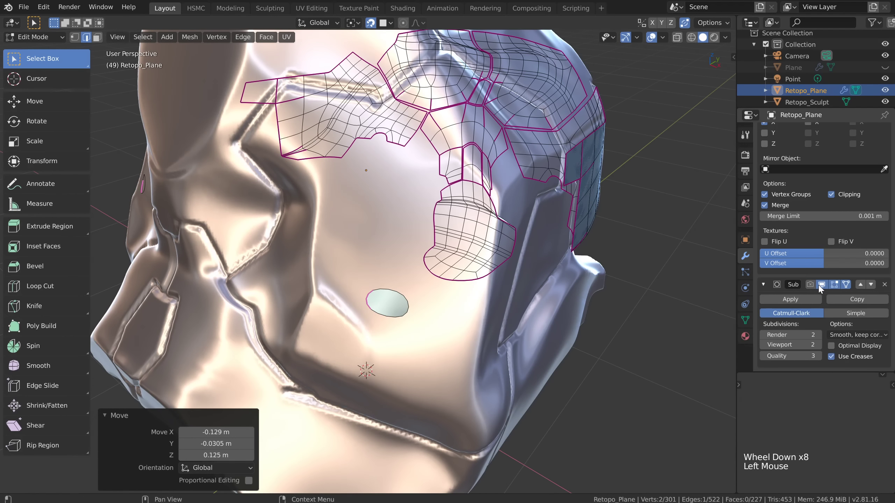
left_click(821, 284)
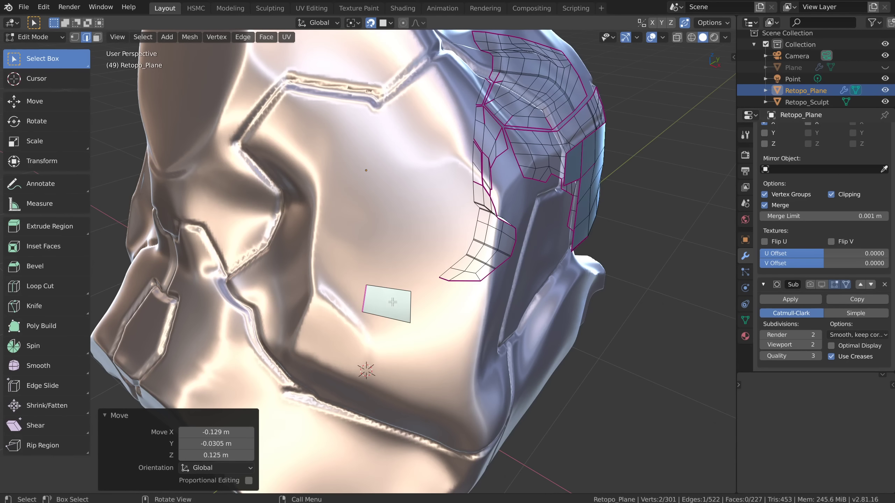
scroll(798, 264, "up", 9)
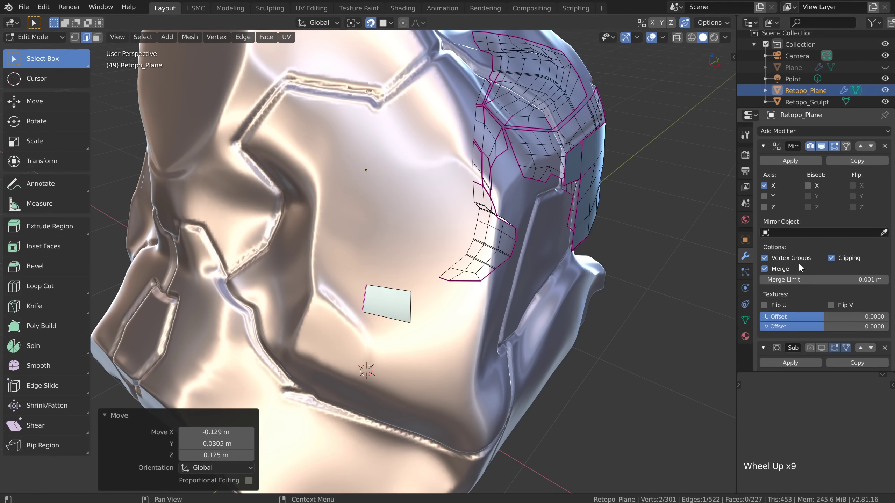
left_click(846, 146)
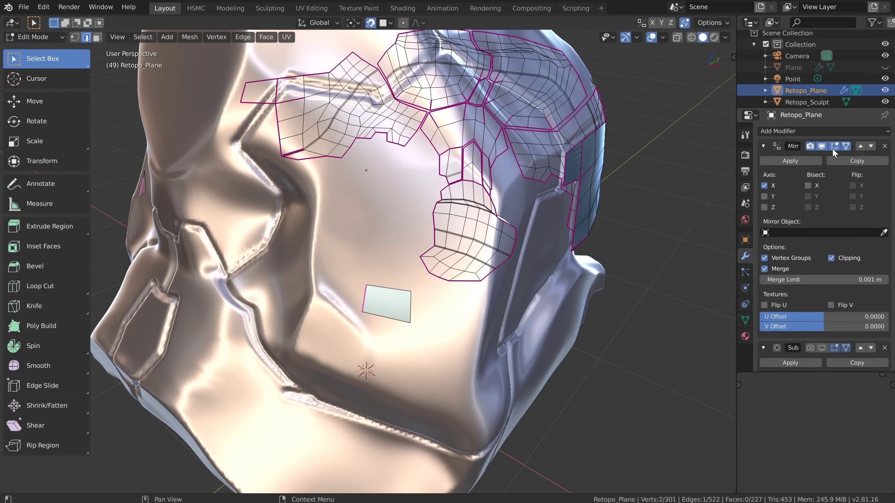
Turn on the Hidden Wire viewport overlay to see the sculpt through the retopology faces
middle_click_drag(382, 340, 390, 280, "ctrl")
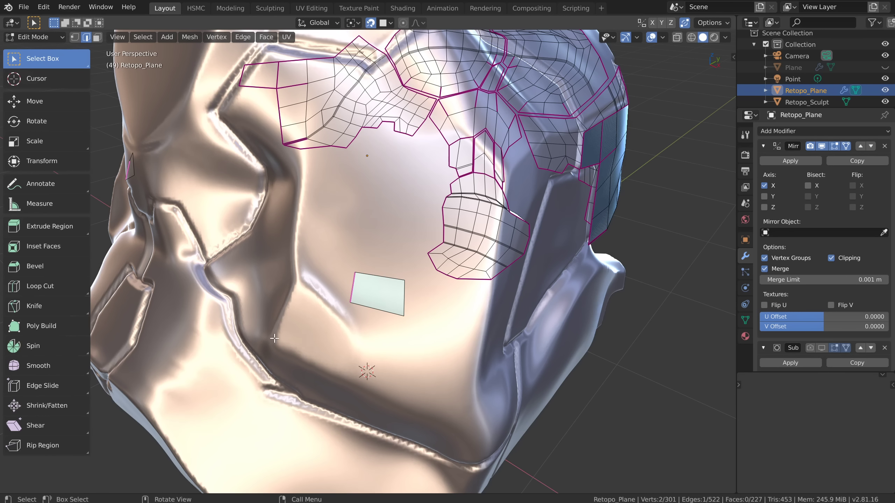
left_click(663, 37)
left_click(593, 337)
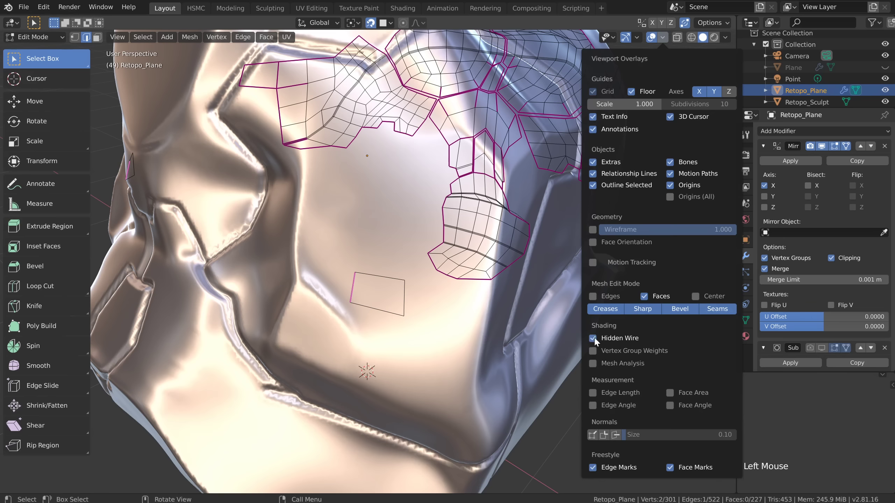
Widen the duplicated face by moving its side edge outward, and extrude a second face about 0.115 m upward from its upper edge
left_click_drag(354, 292, 329, 280)
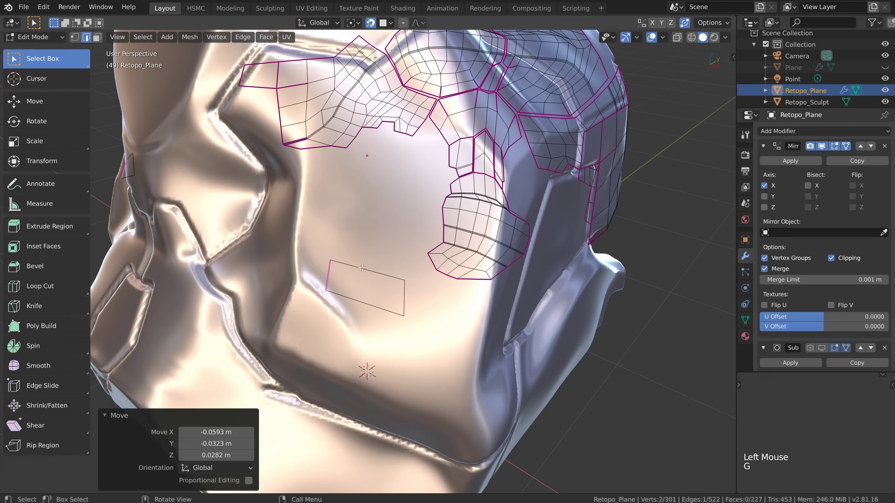
key("e")
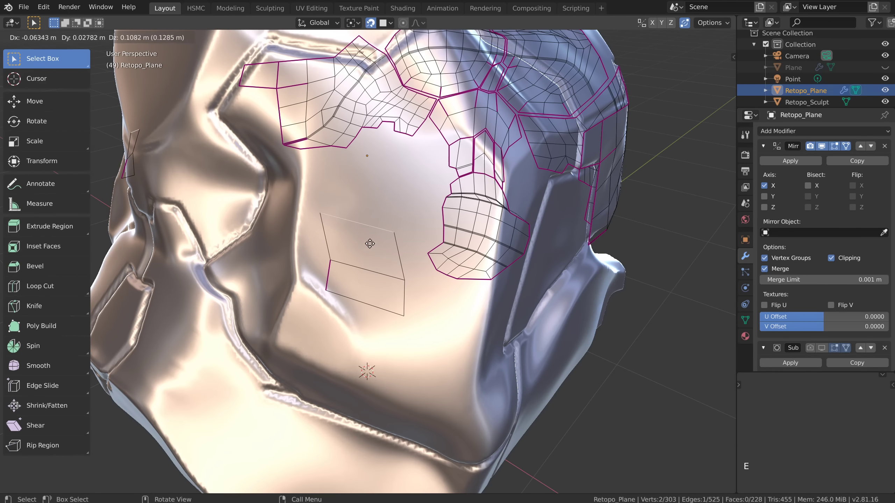
left_click(352, 269)
Turn off the Hidden Wire overlay, and switch the Faces overlay off and on again
middle_click_drag(367, 307, 683, 87)
left_click(663, 37)
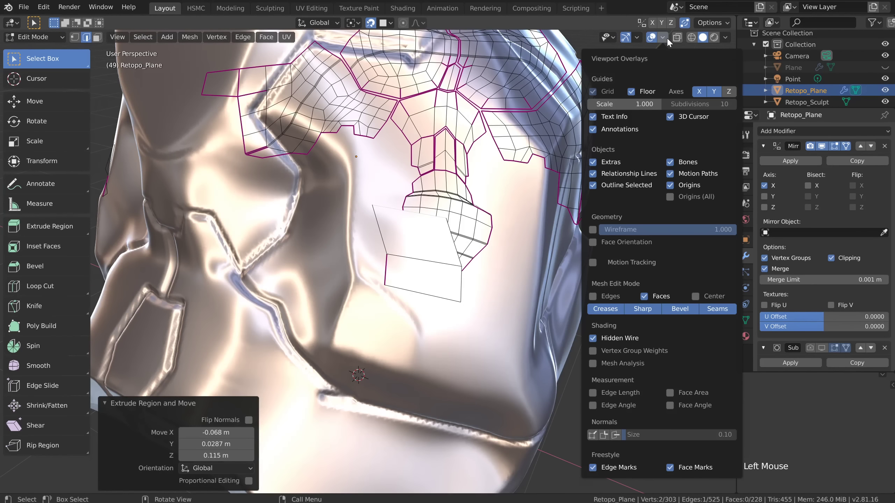
left_click(592, 337)
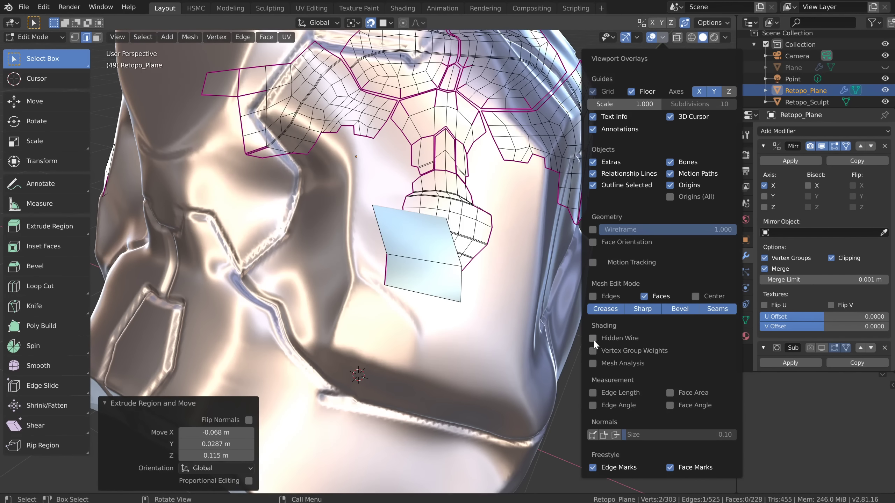
left_click(644, 296)
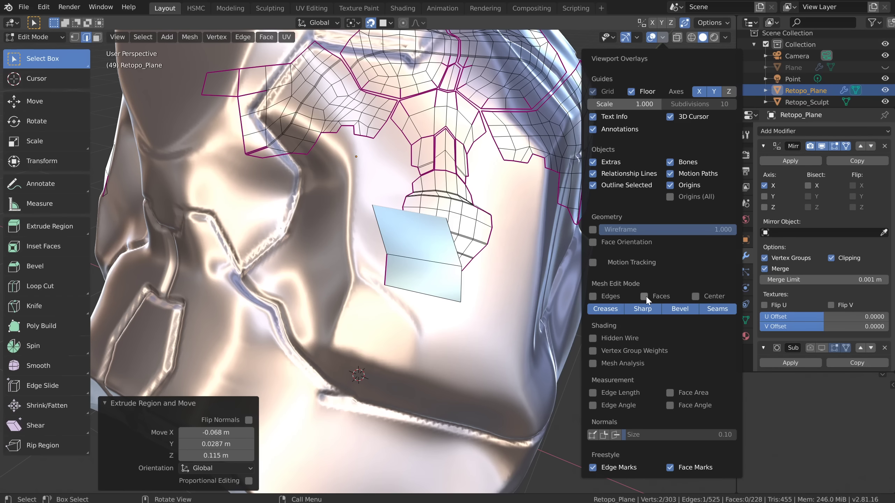
left_click(644, 296)
left_click(644, 296)
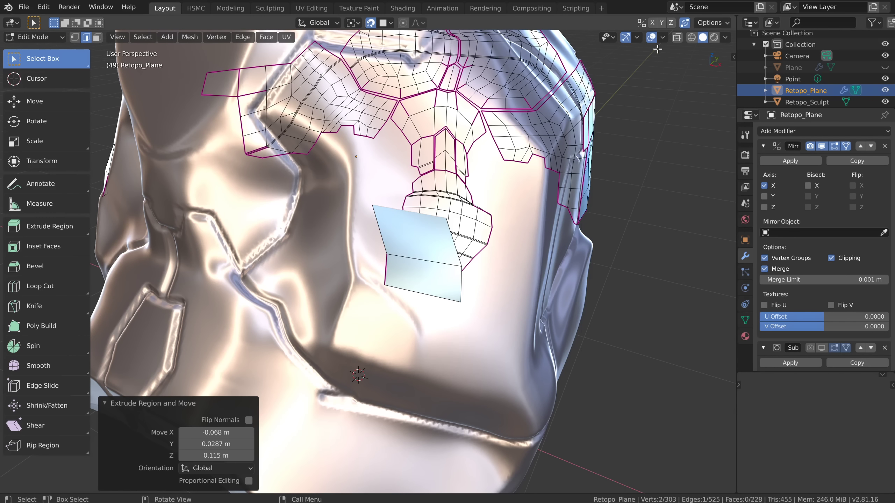
Open the Hidden Wire overlay's context options containing the Add to Quick Favorites entry
left_click(662, 37)
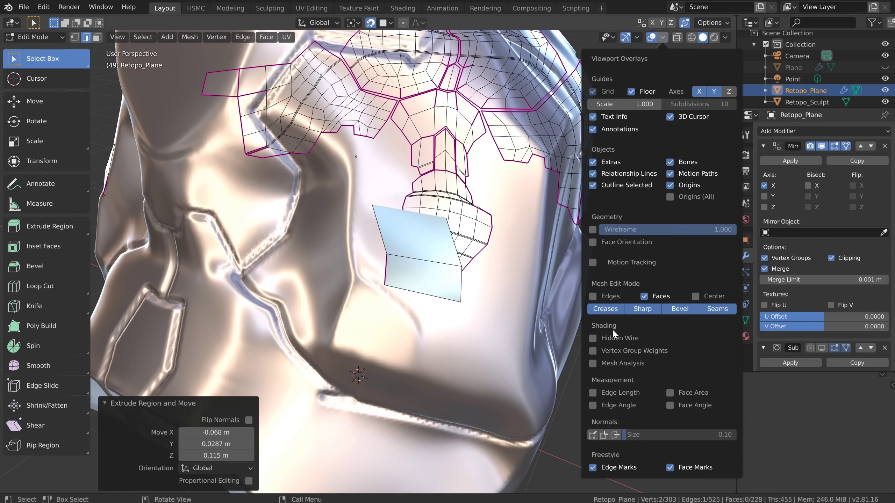
mouse_move(425, 271)
middle_mouse_down("ctrl")
mouse_move(419, 296)
mouse_move(434, 274)
middle_mouse_up("ctrl")
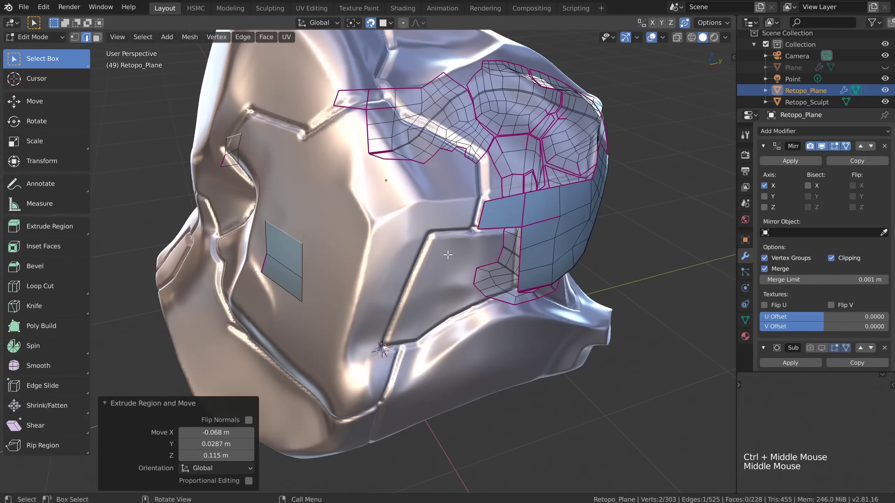
left_click(663, 37)
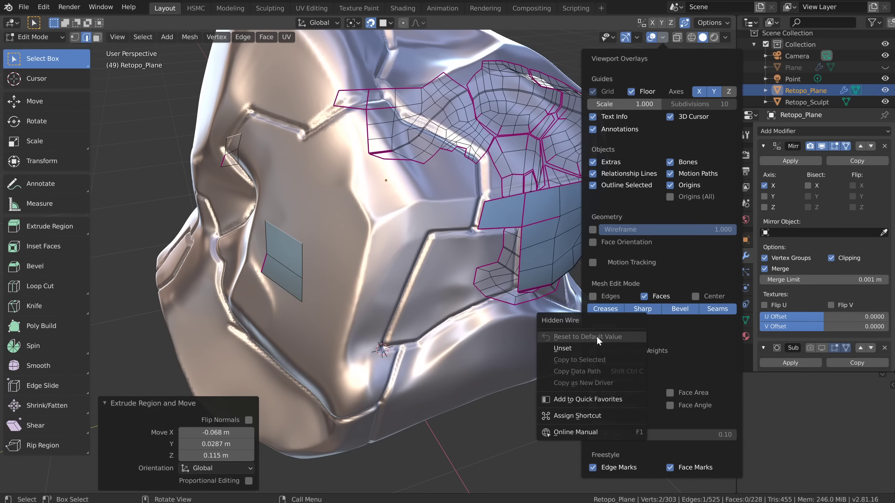
Bring up Quick Favorites over the new faces and choose Poly Build
middle_click_drag(339, 313, 389, 253)
scroll(389, 253, "up", 3)
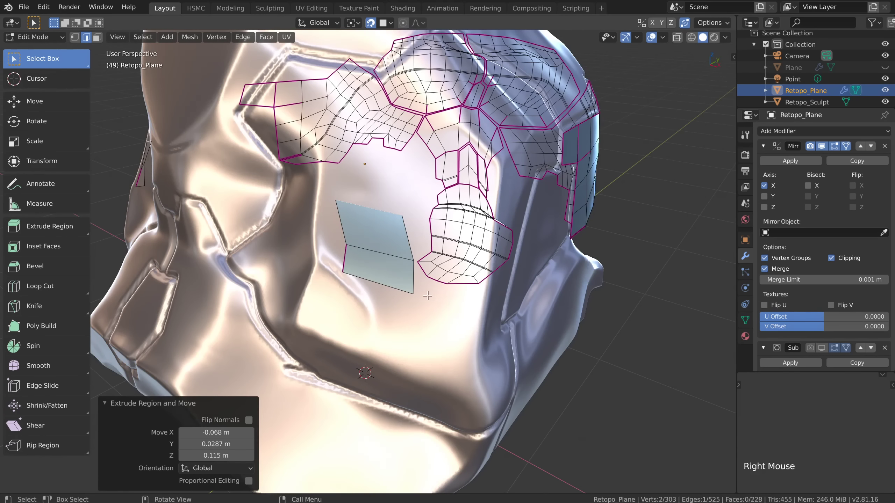
key("q")
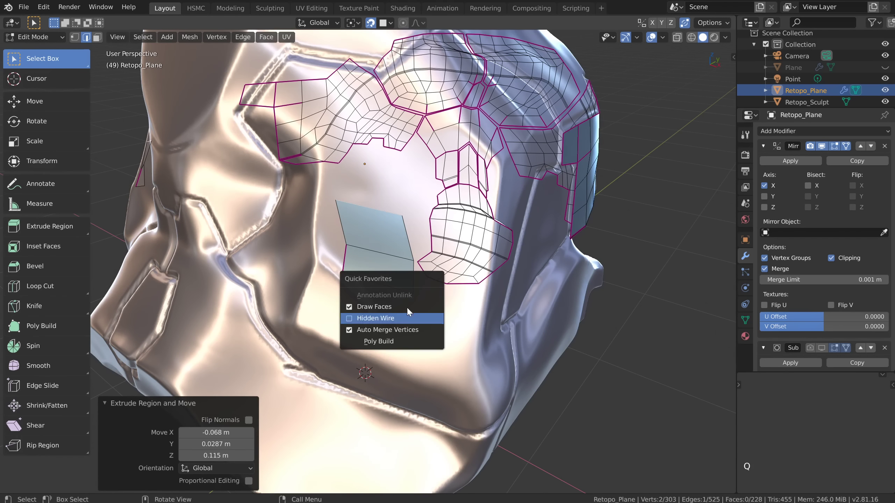
left_click(379, 341)
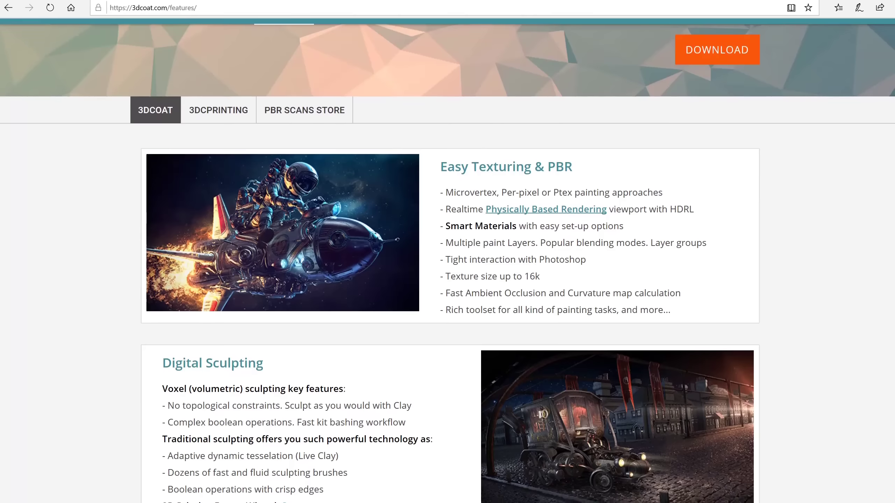
Switch to the web browser and read the 3DCoat features, TopoGun overview and Retopoflow product pages
scroll(447, 261, "down", 3)
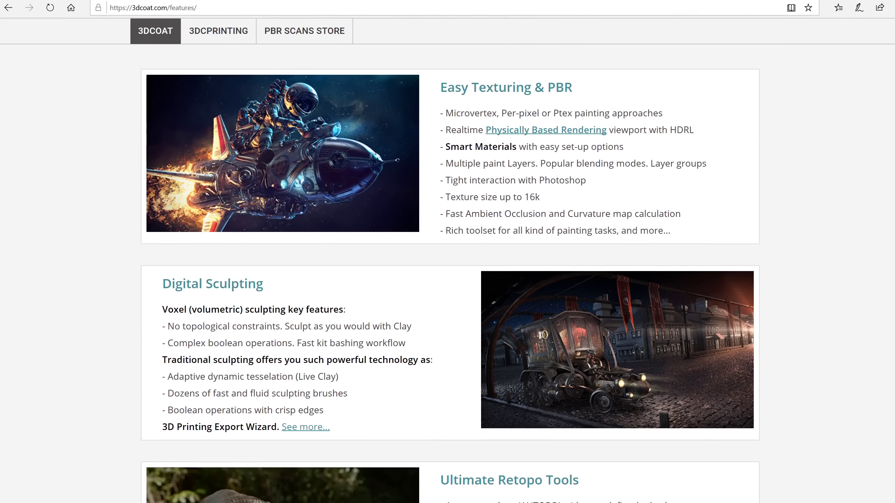
scroll(448, 261, "down", 10)
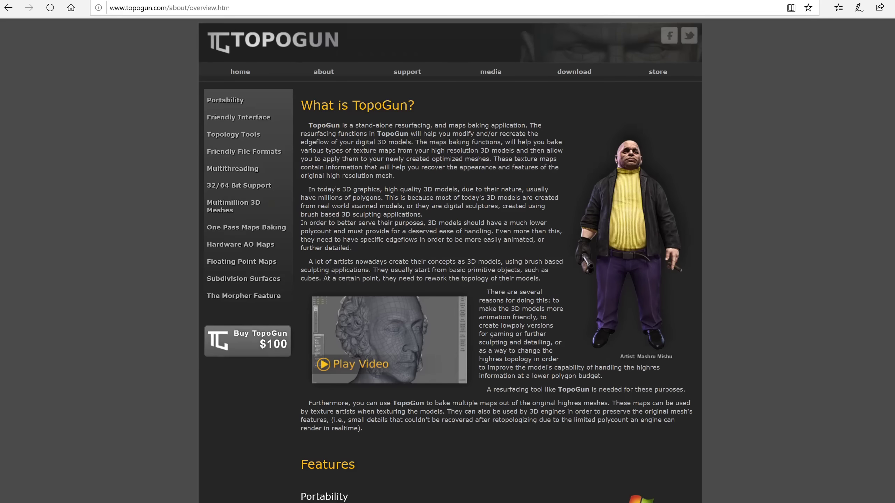
scroll(450, 261, "down", 5)
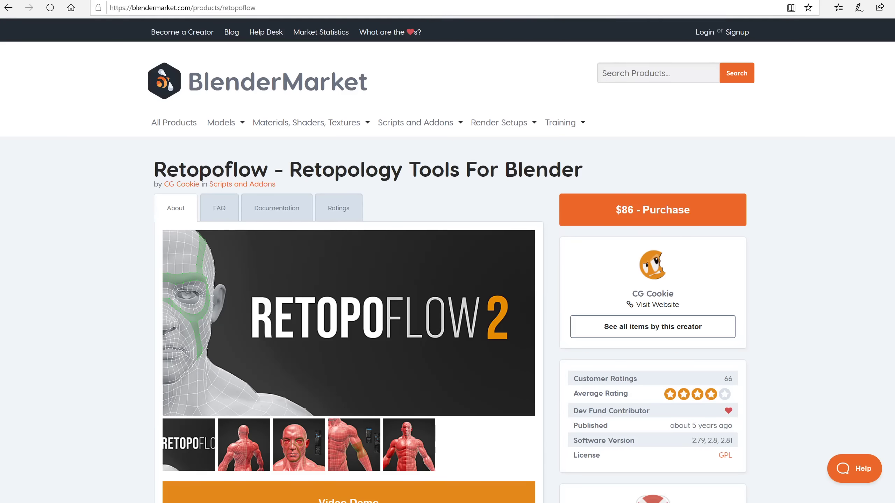
scroll(447, 261, "down", 4)
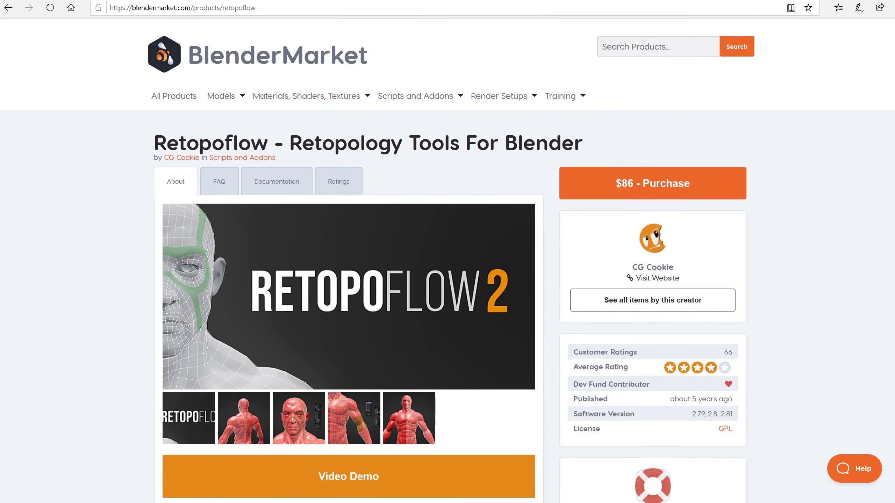
Read through the Retopoflow product page, examining its Contours, Strokes and Patches tool descriptions and demos
scroll(447, 261, "down", 3)
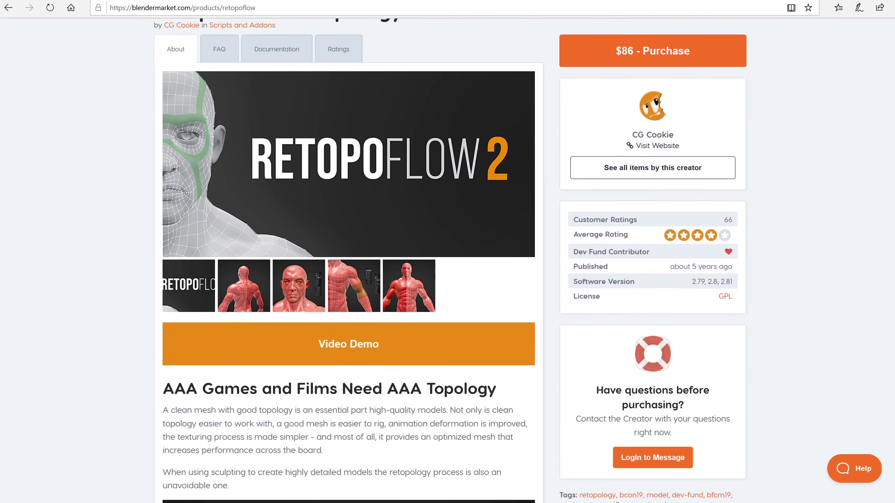
scroll(448, 261, "down", 7)
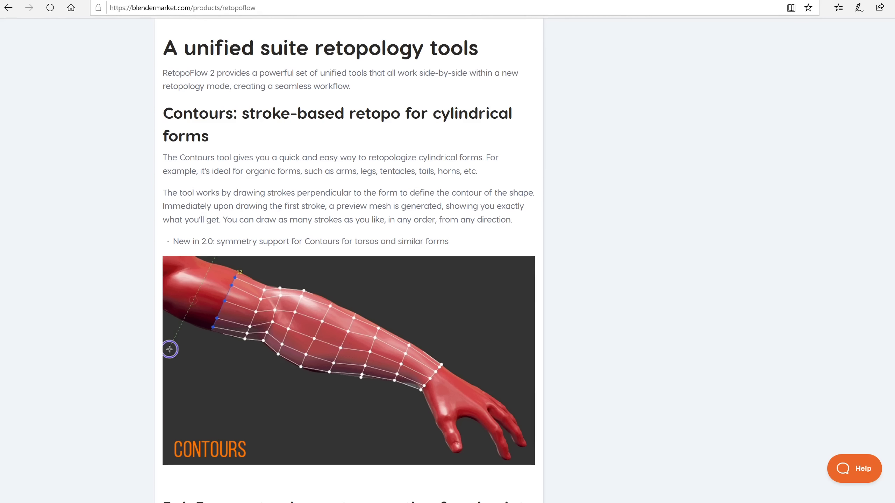
scroll(349, 260, "down", 8)
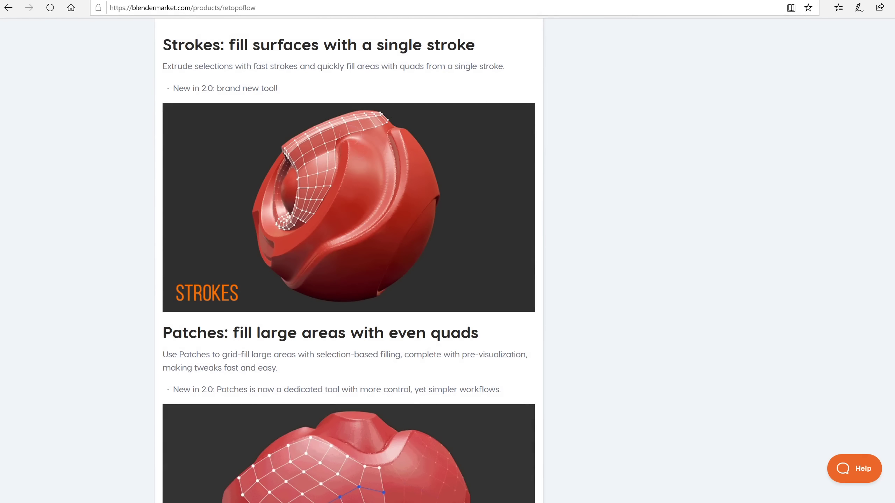
scroll(349, 260, "down", 8)
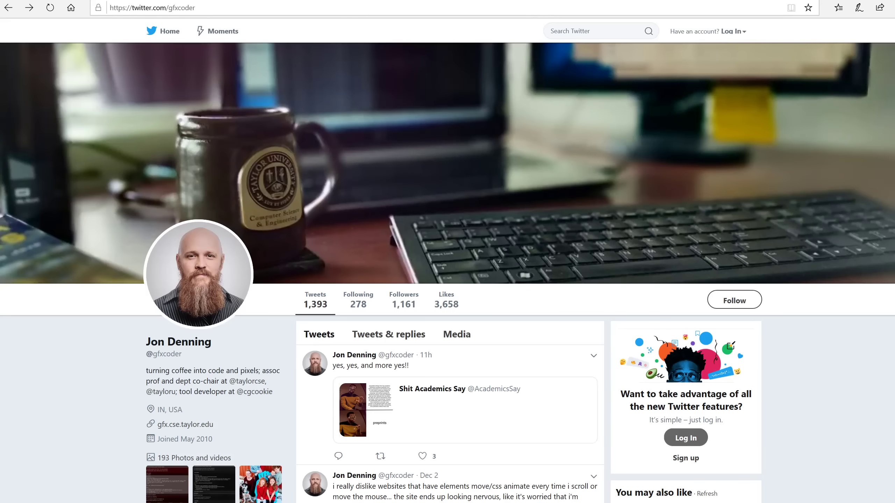
Browse the Retopoflow developer's Twitter timeline as far as the retweeted PolyPen topology demo
scroll(447, 271, "down", 6)
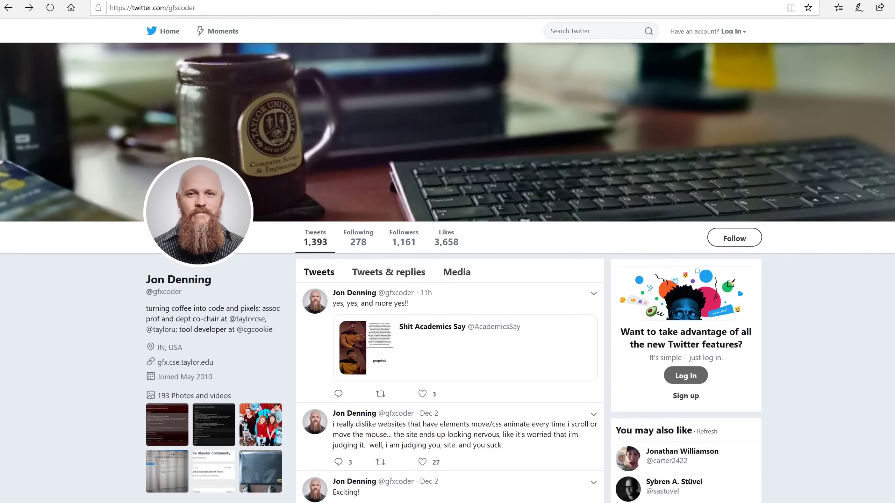
scroll(447, 293, "down", 6)
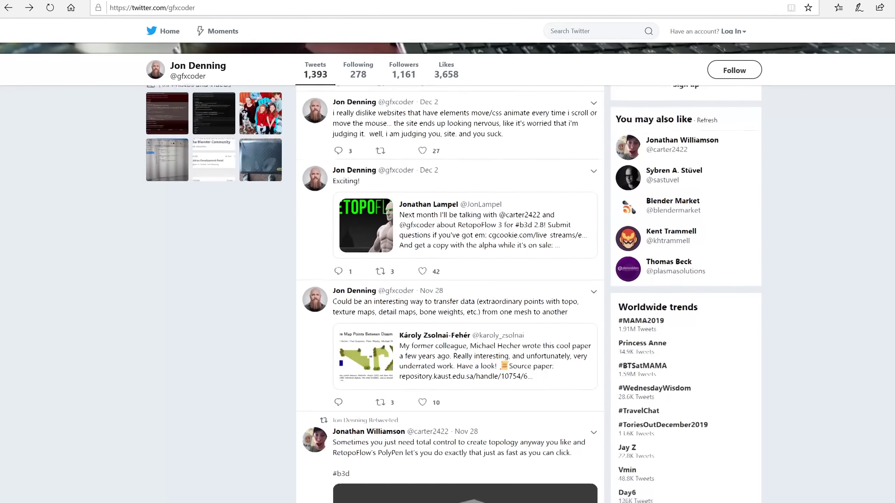
scroll(448, 293, "down", 4)
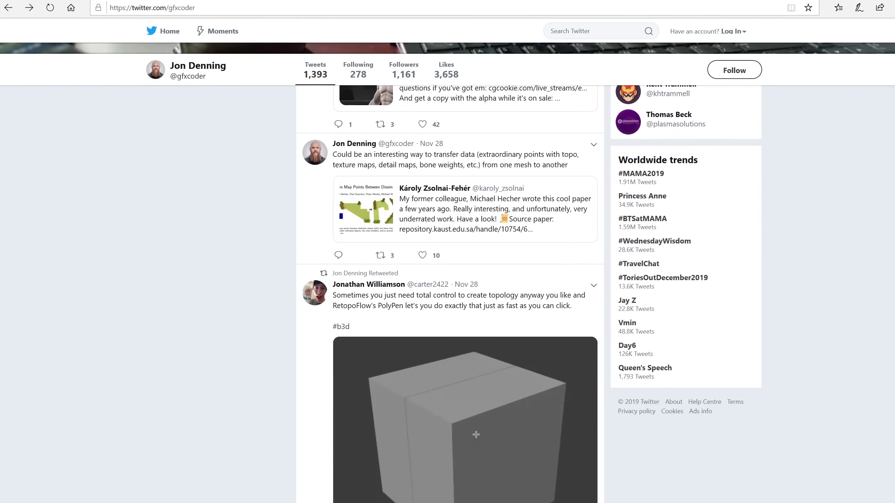